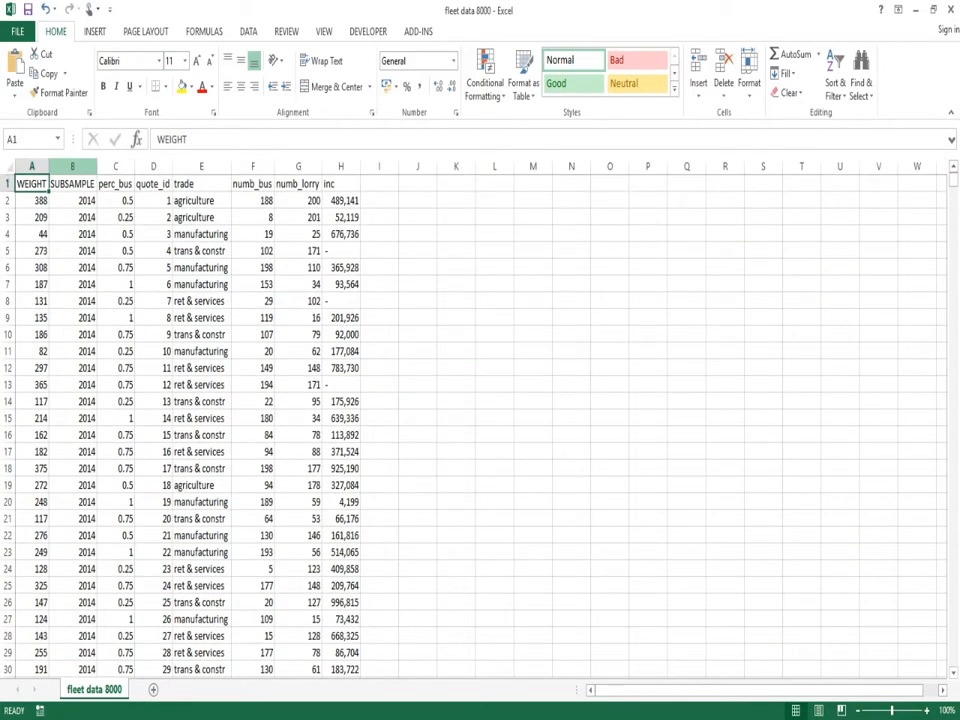
Examine the WEIGHT, SUBSAMPLE and perc_bus columns, as well as numb_bus and numb_lorry, in the fleet data.
key("ctrl+space")
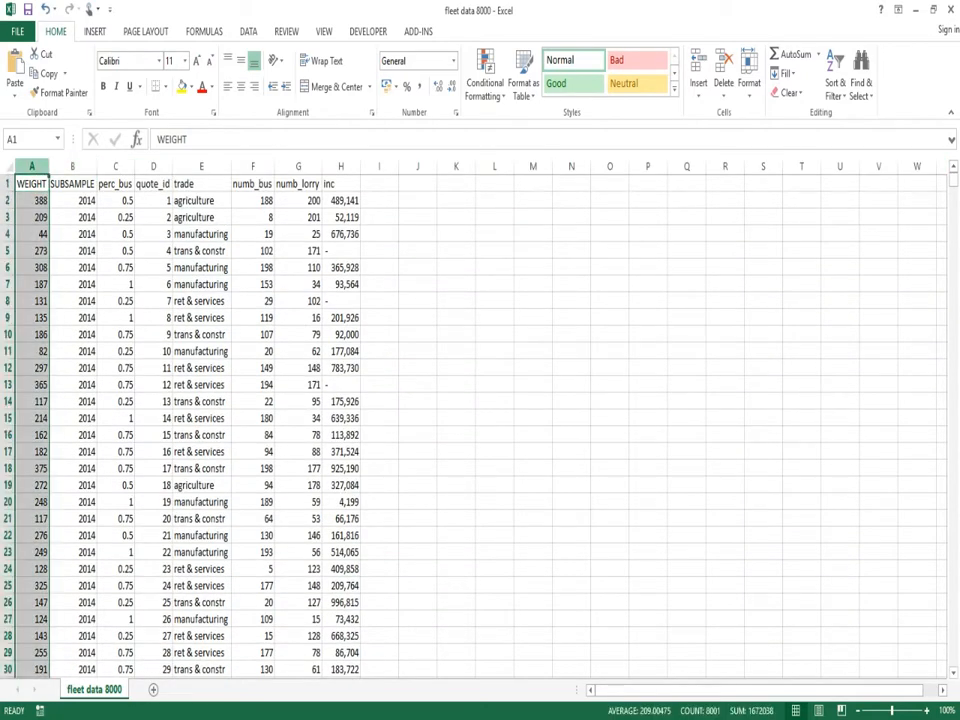
key("shift+Right")
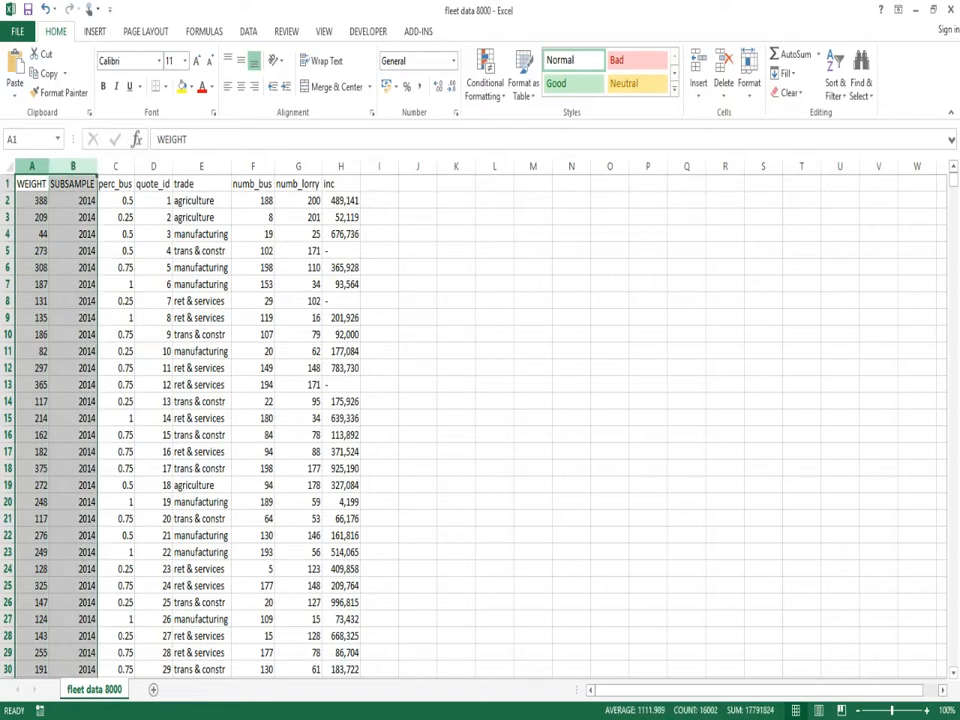
key("shift+Right")
key("Right")
key("Right")
key("Right")
key("Right")
key("Right")
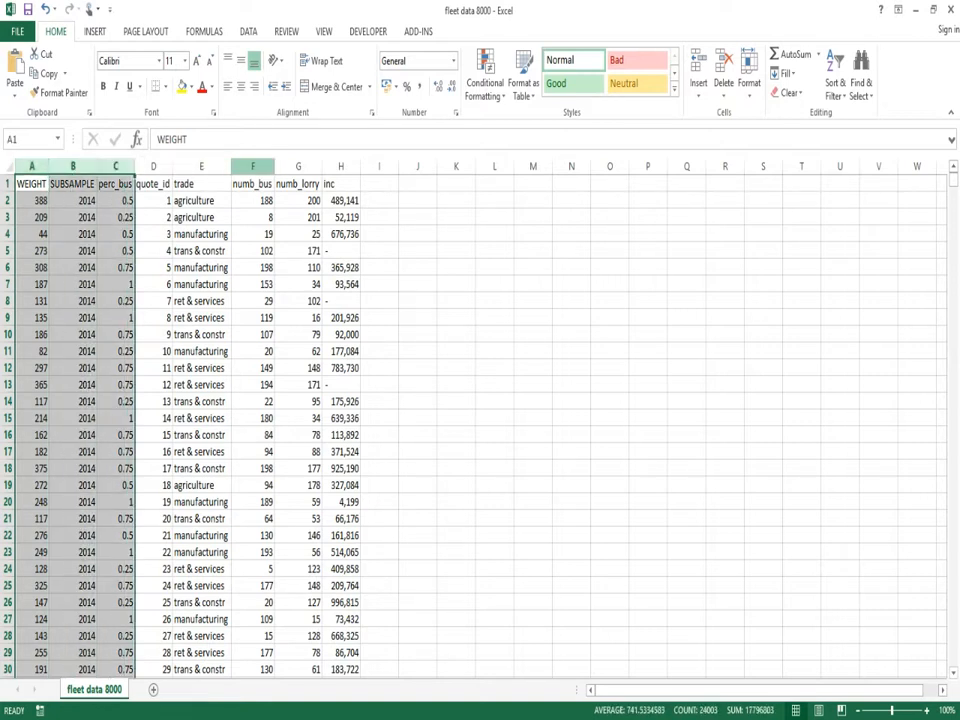
key("ctrl+space")
key("shift+Right")
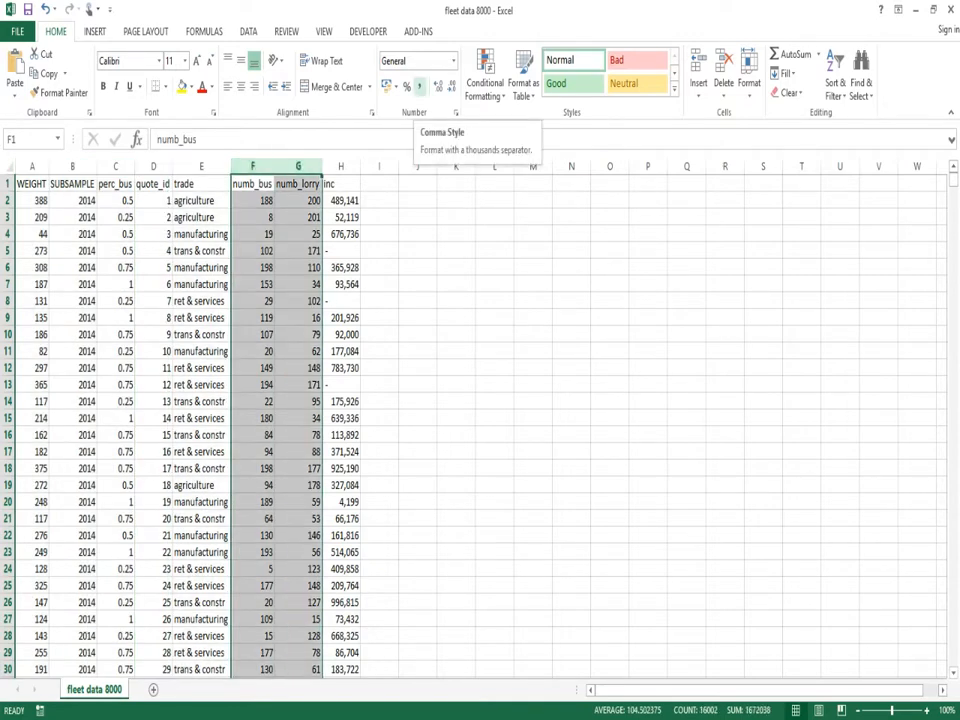
Examine the perc_bus, quote_id, trade and inc columns of the fleet data one at a time.
key("Left")
key("Left")
key("Left")
key("ctrl+space")
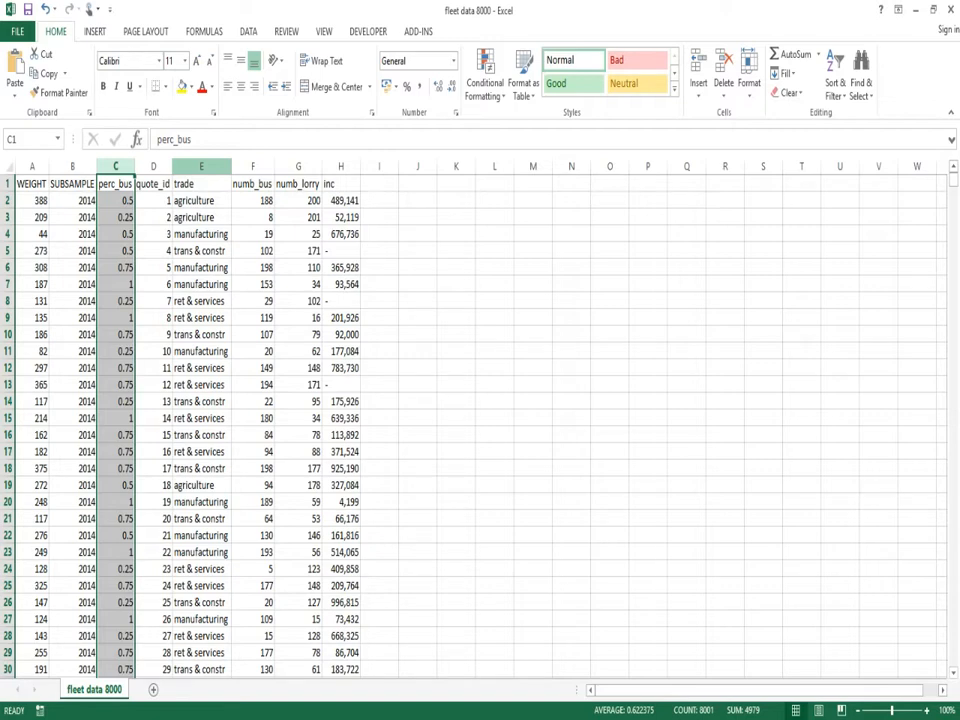
key("Right")
key("ctrl+space")
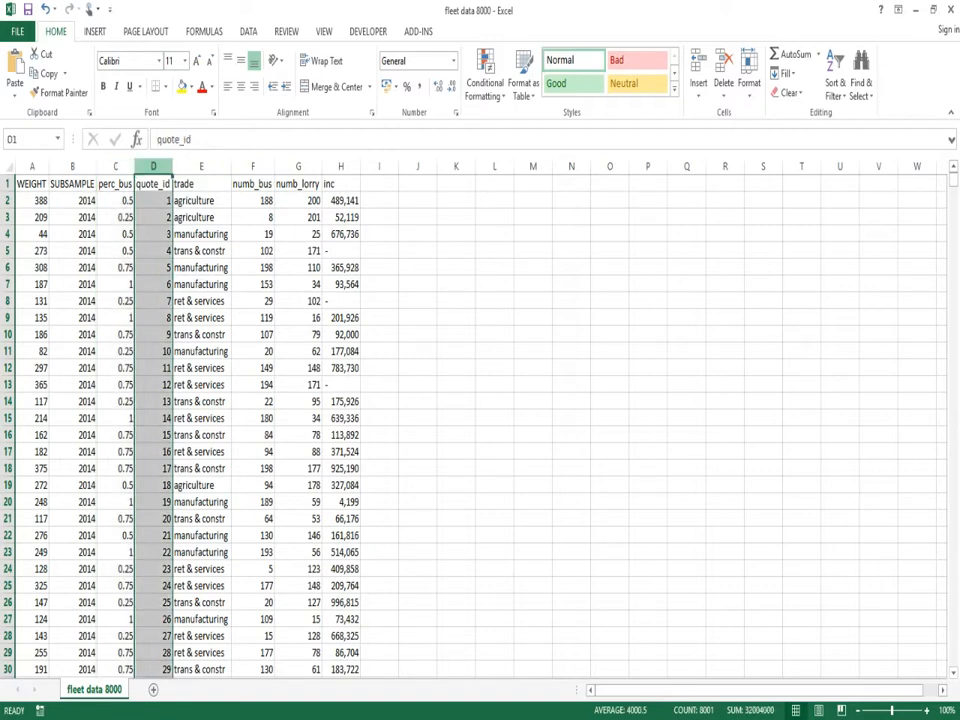
key("Right")
key("ctrl+space")
key("Right")
key("Right")
key("Right")
key("ctrl+space")
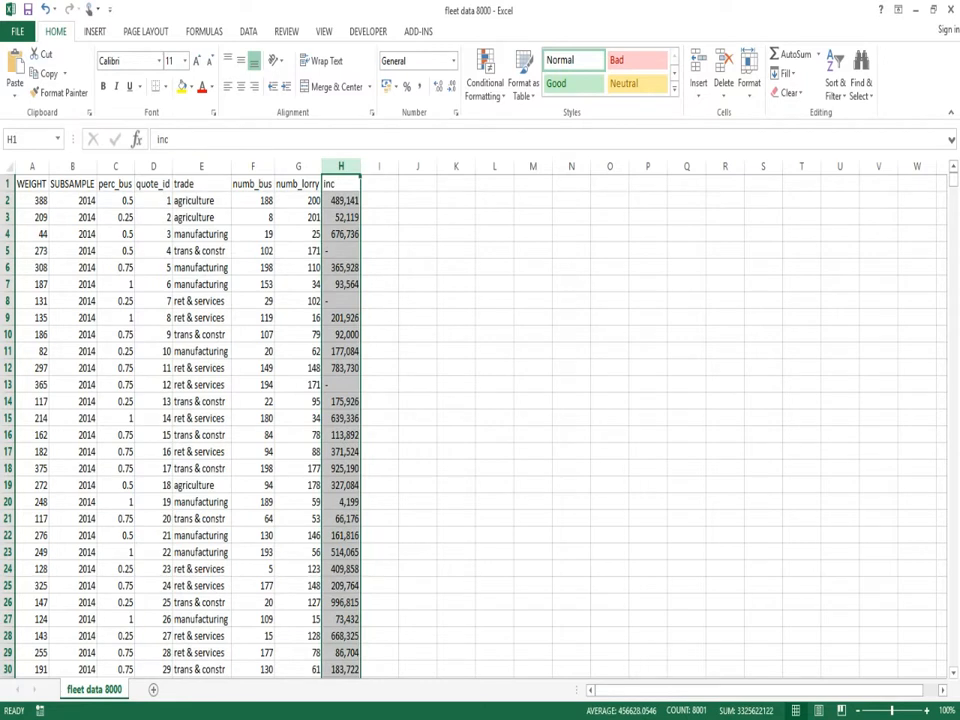
Copy the whole fleet data table with its headers into the Data_in sheet of Book1, starting at cell A11.
key("ctrl+Home")
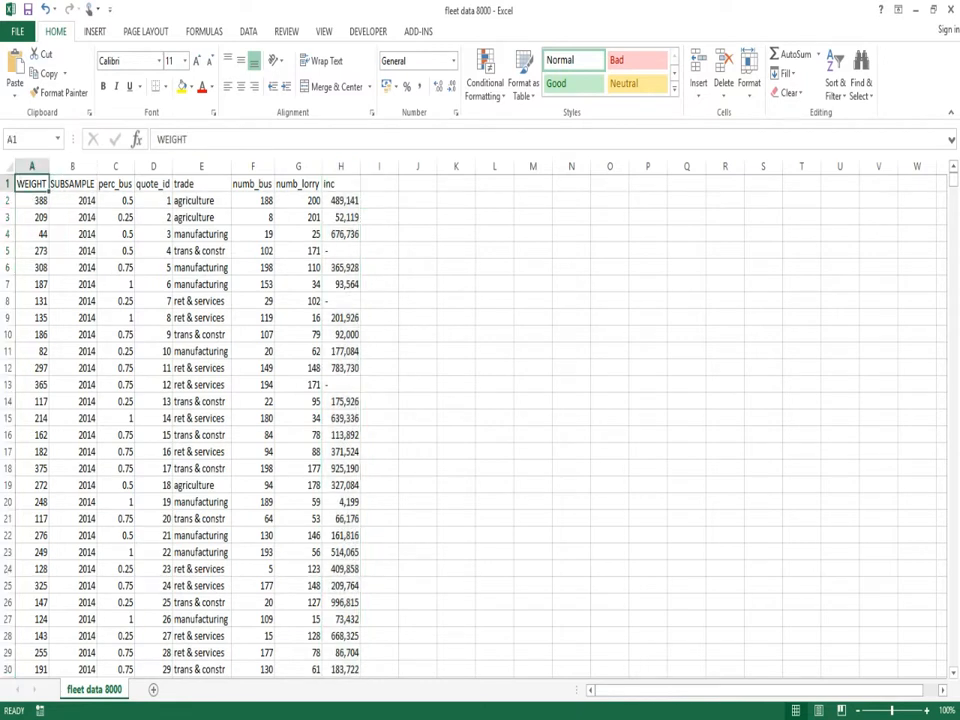
key("shift+Right")
key("shift+Right")
key("shift+Right")
key("shift+Right")
key("shift+Right")
key("shift+Right")
key("shift+Right")
key("ctrl+shift+Down")
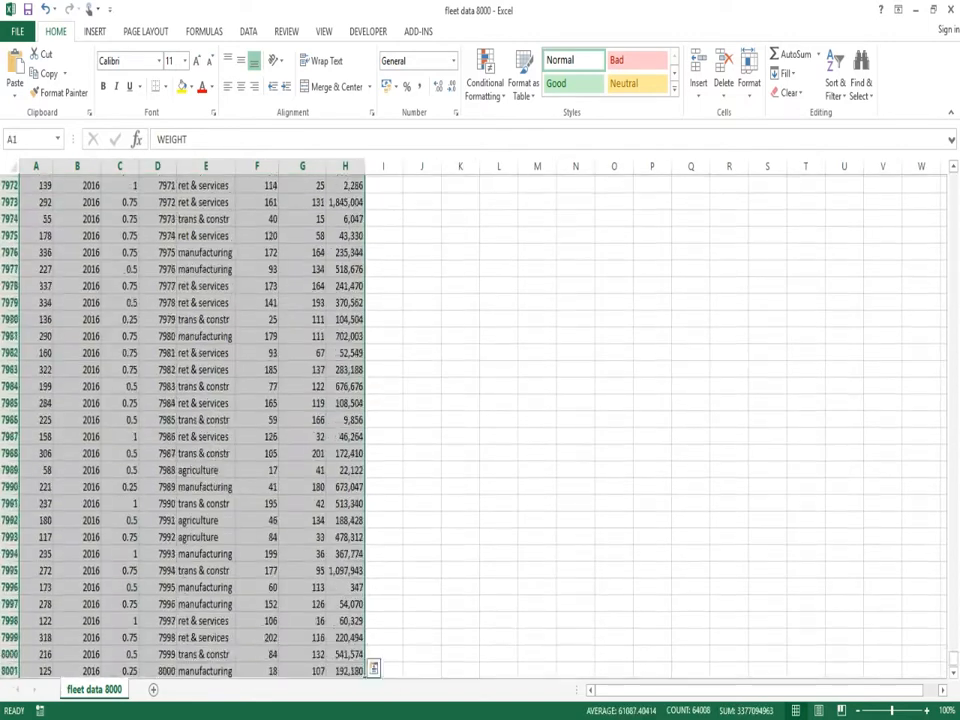
key("ctrl+c")
key("ctrl+Tab")
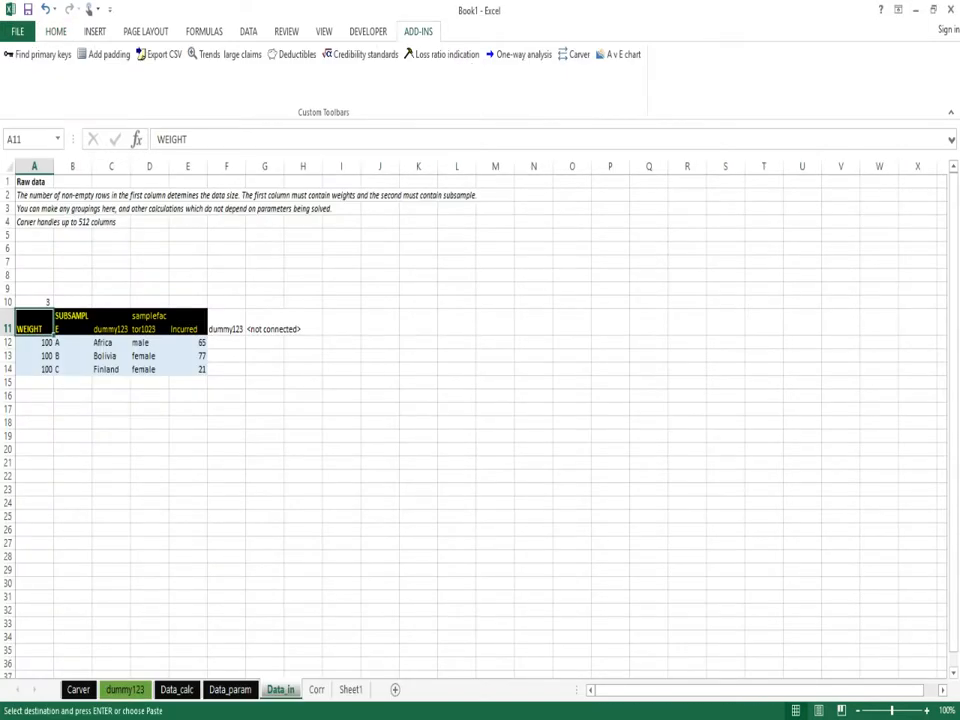
key("ctrl+v")
Fill the header row A11:H11 of the pasted data with yellow and check the row-count formula in A10.
key("Down")
key("Up")
key("ctrl+shift+Right")
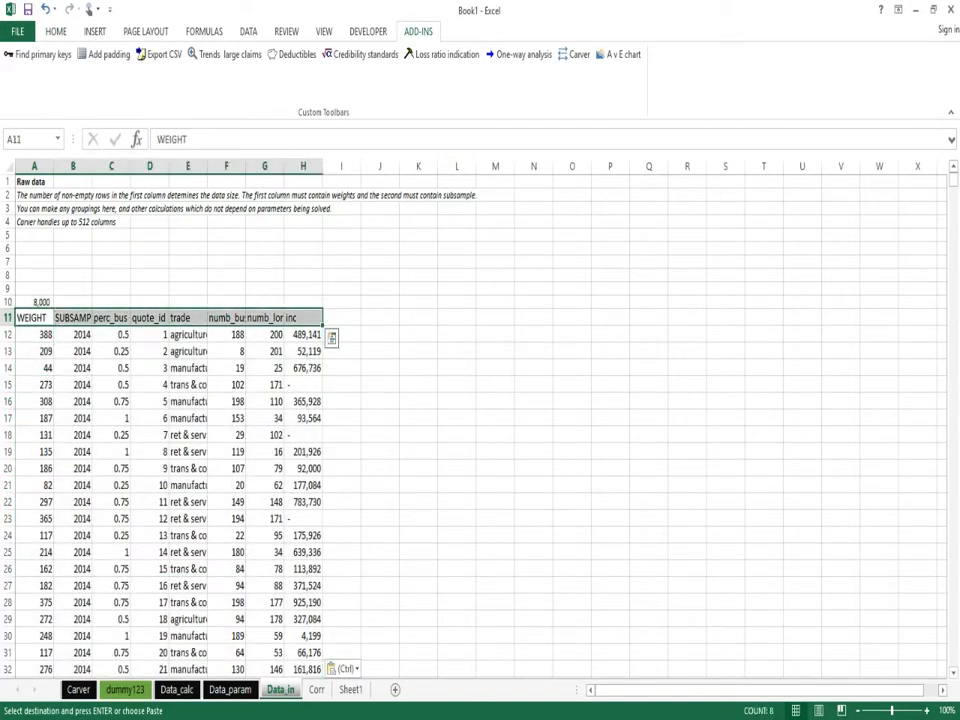
left_click(56, 31)
left_click(182, 87)
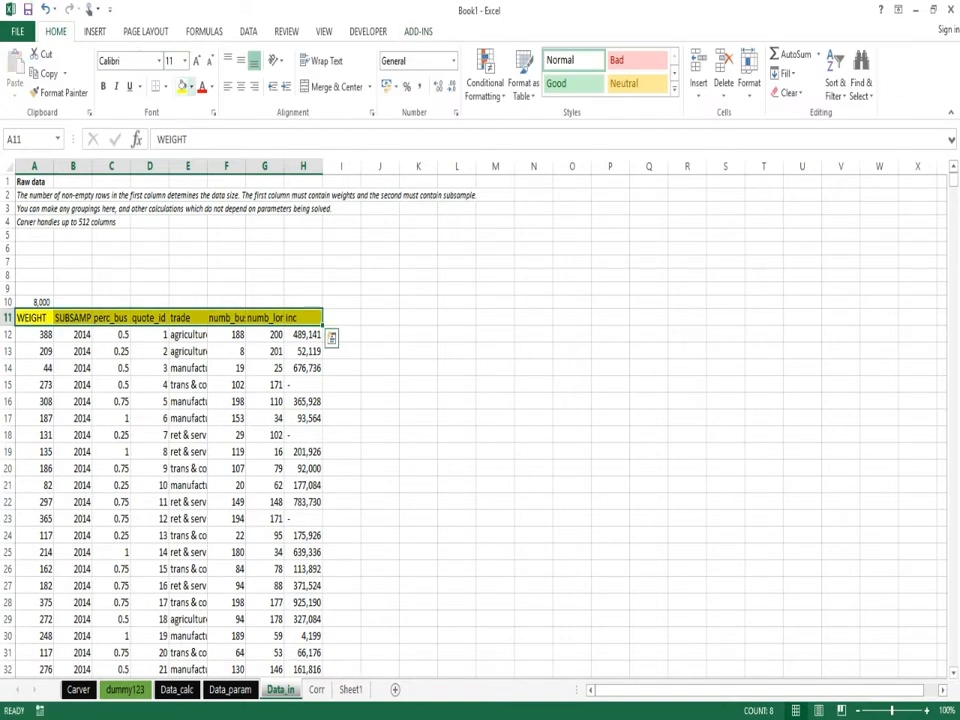
key("Up")
key("Down")
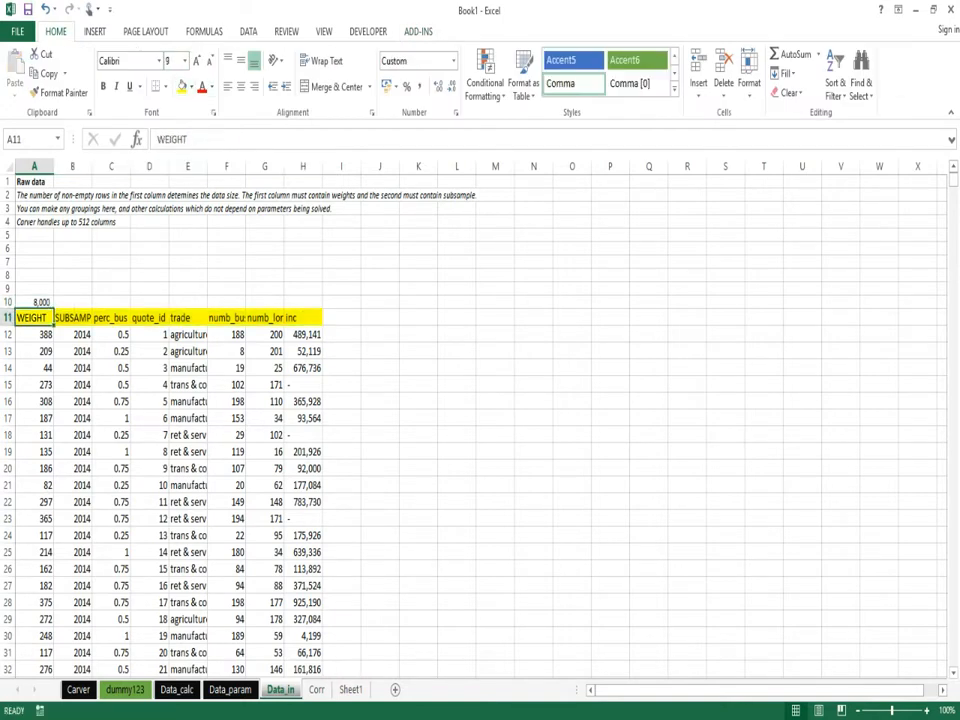
key("Up")
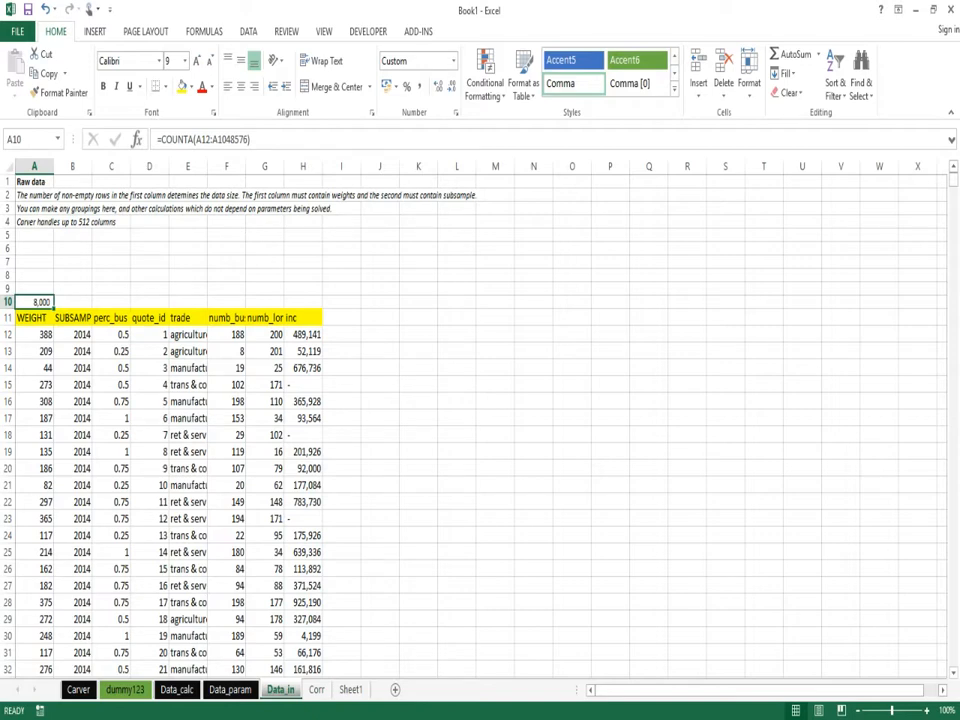
Switch to Total Commander and open the fleet rates workbook from the carver demo folder.
key("alt+Tab")
key("Down")
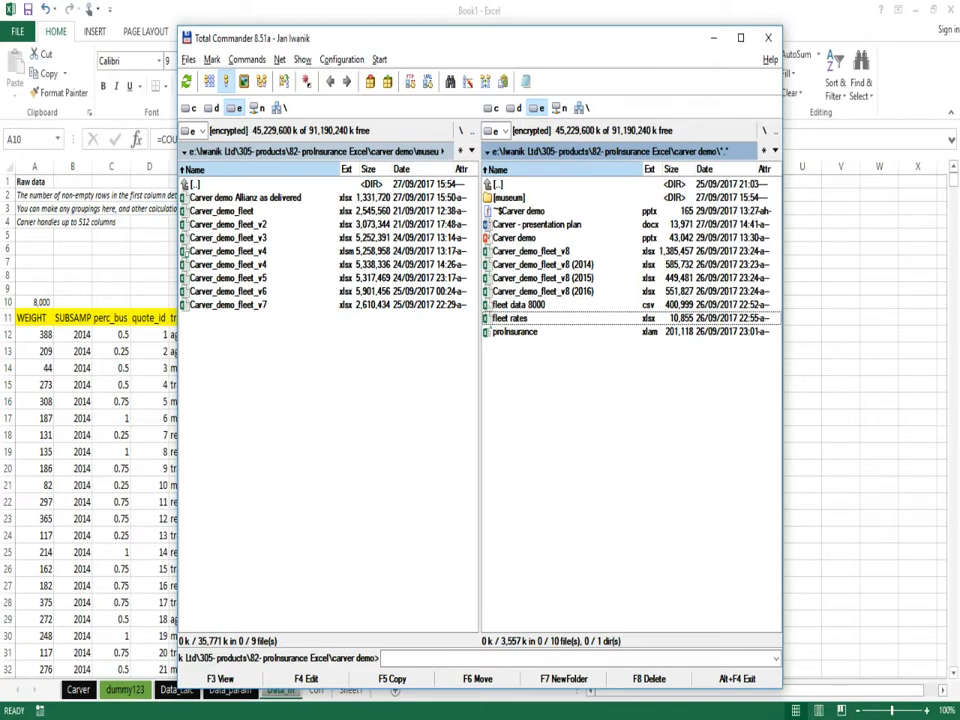
key("Return")
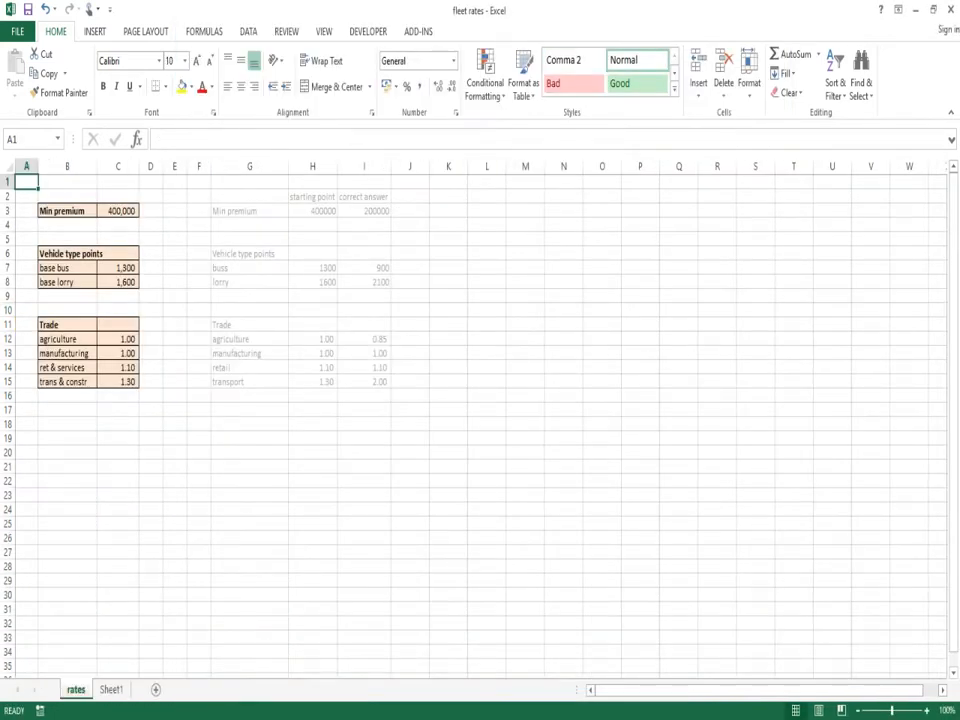
Copy the rates sheet into Book1 and place it between the Data_in and Corr sheets.
right_click(76, 689)
left_click(121, 556)
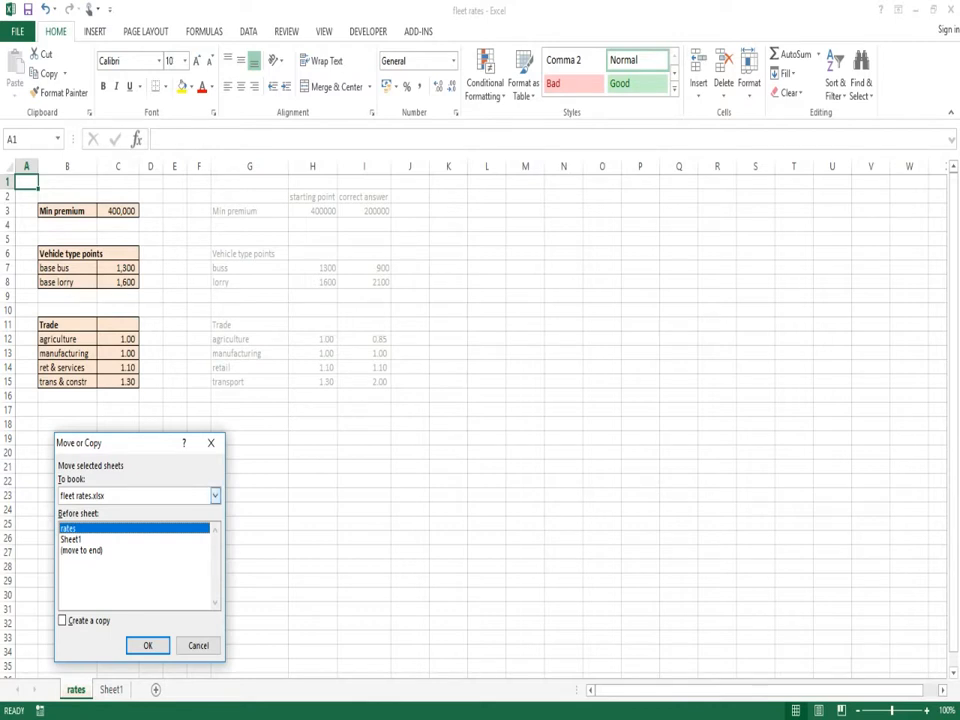
left_click(214, 495)
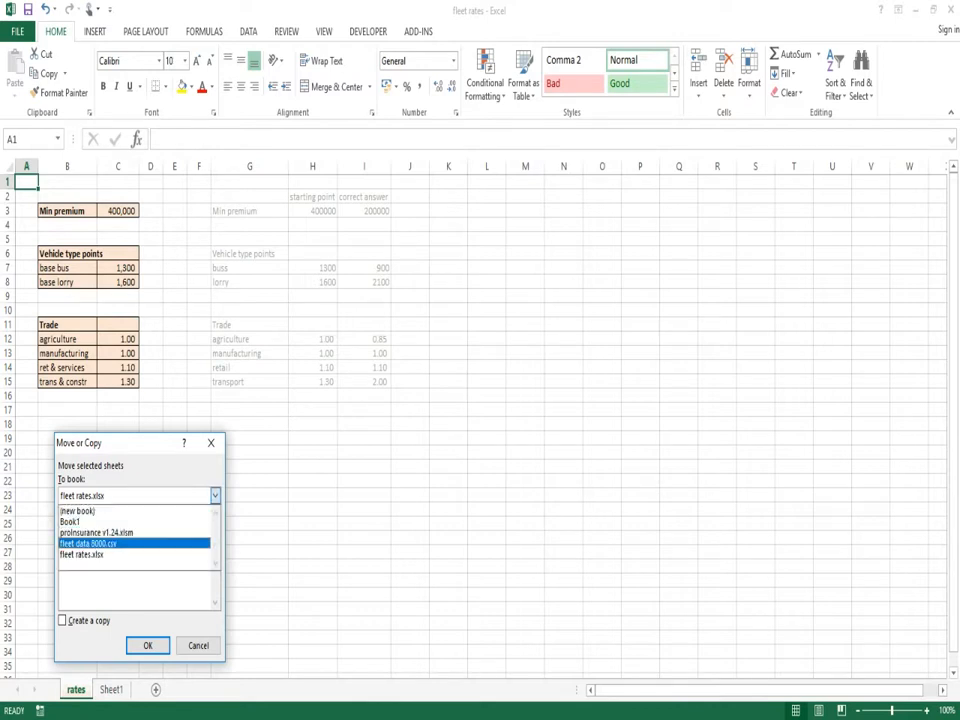
left_click(88, 522)
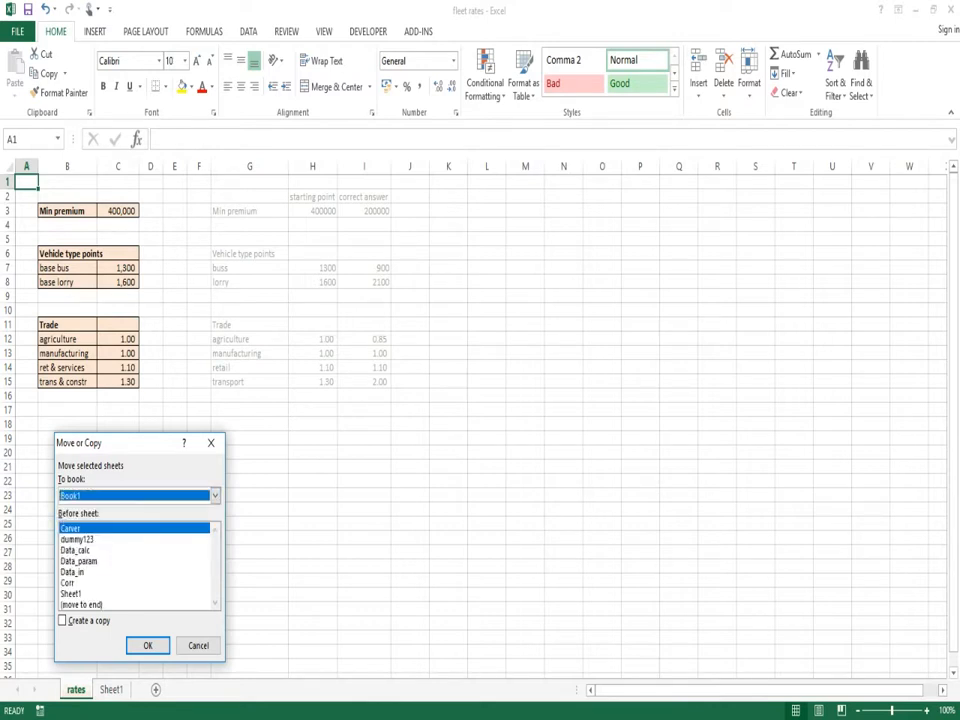
left_click(62, 620)
left_click(147, 645)
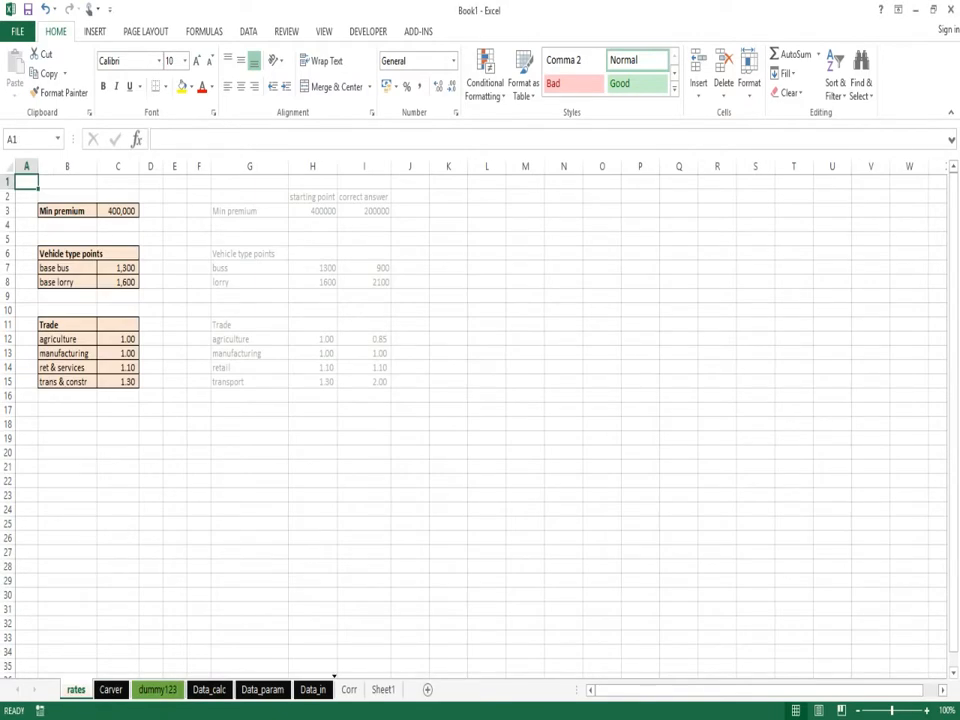
left_click_drag(76, 689, 334, 689)
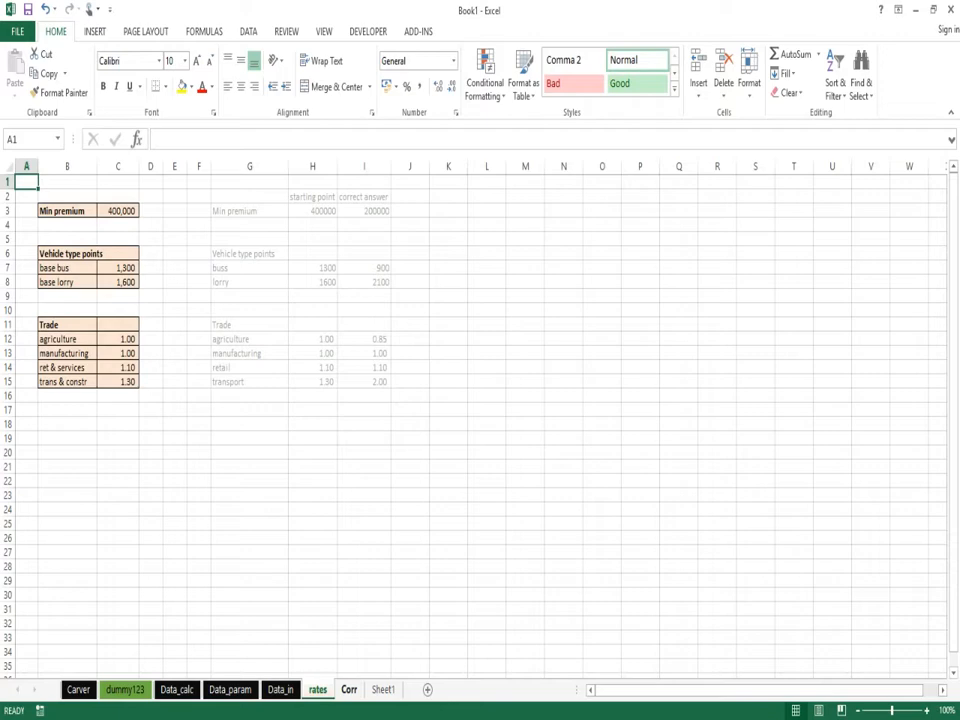
Rename the dummy123 sheet as TRADE.
key("ctrl+Page_Up")
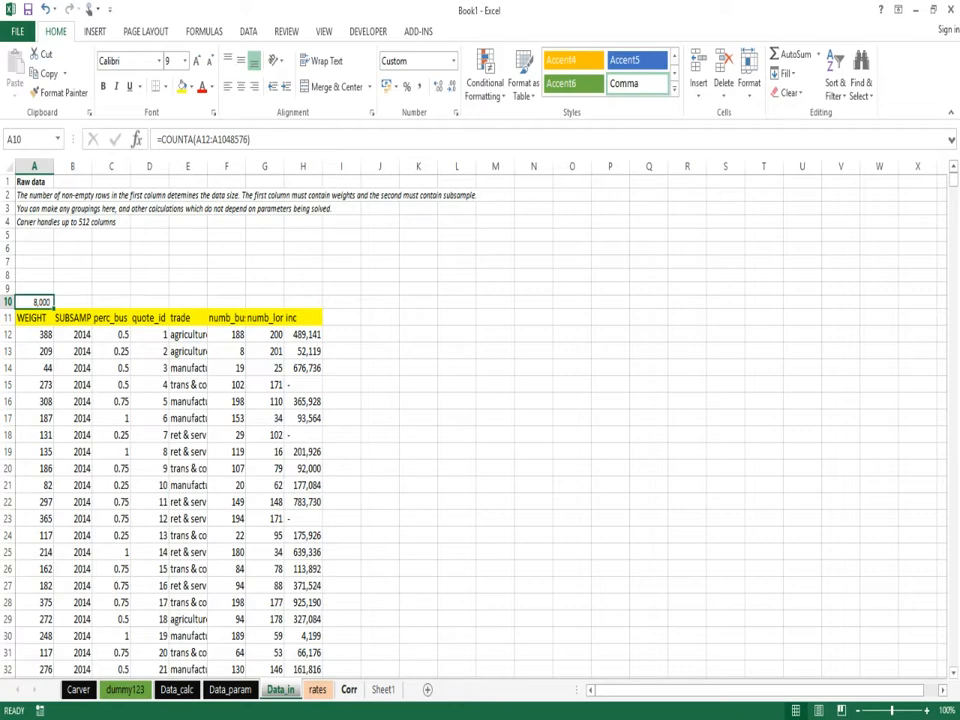
key("ctrl+Page_Up")
key("ctrl+Page_Up")
key("ctrl+Page_Up")
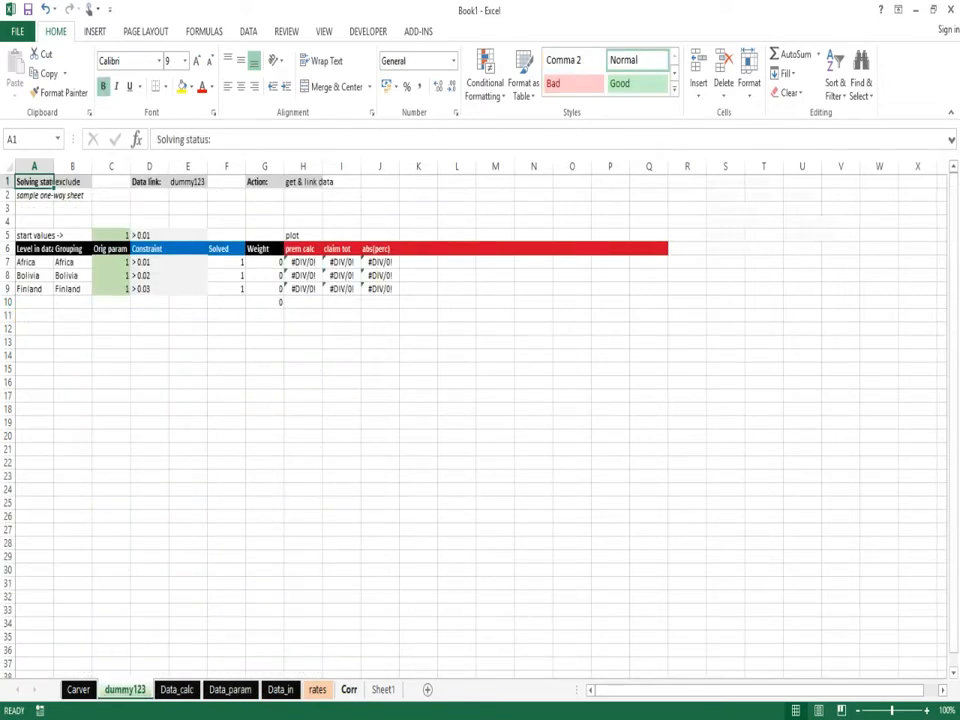
type("TRADE")
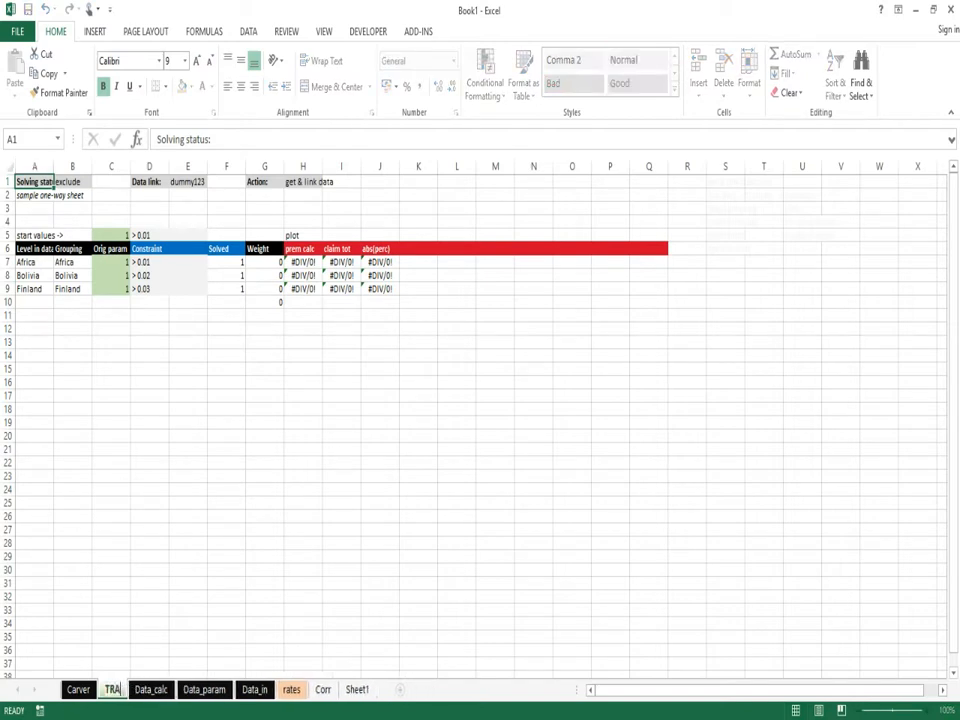
key("Return")
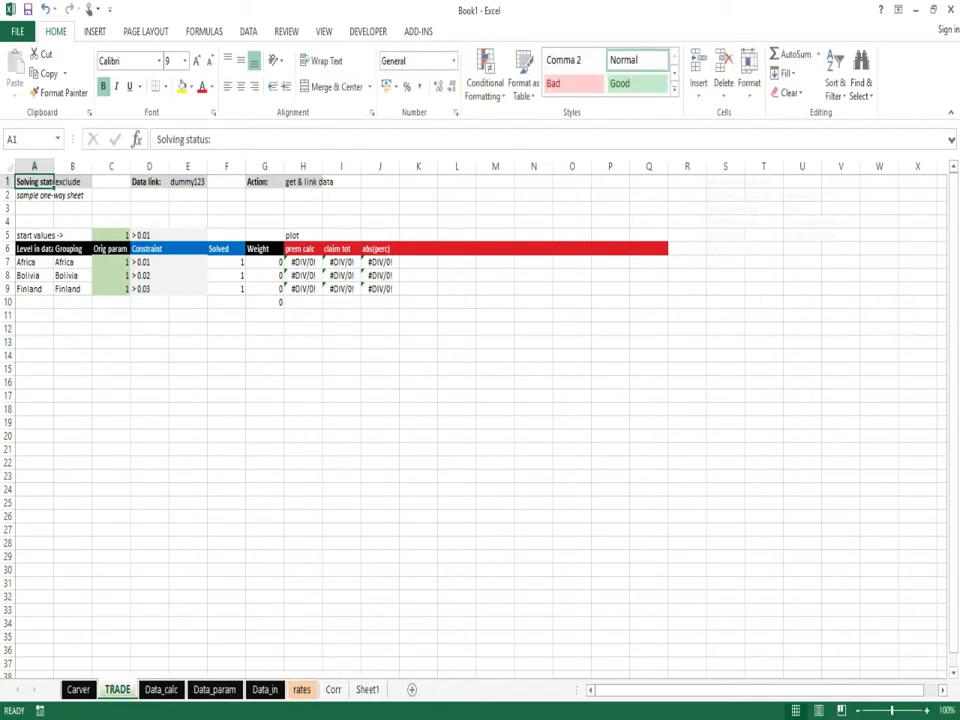
Set the TRADE sheet's data link to trade and run the Carver add-in to get and link the data.
left_click(188, 182)
left_click(212, 182)
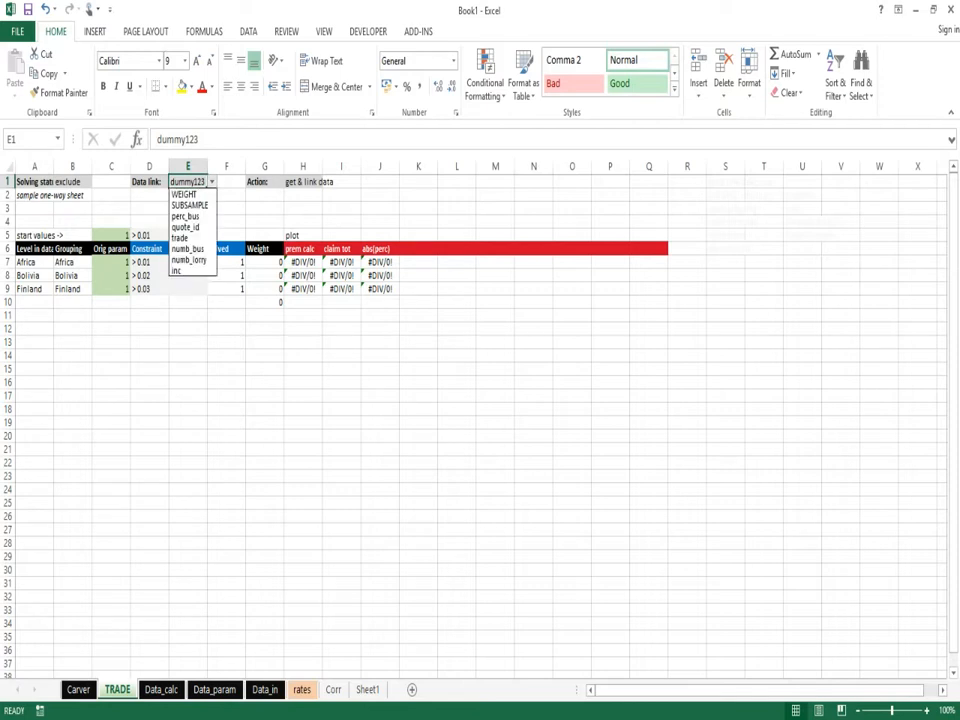
key("Down")
key("Down")
key("Return")
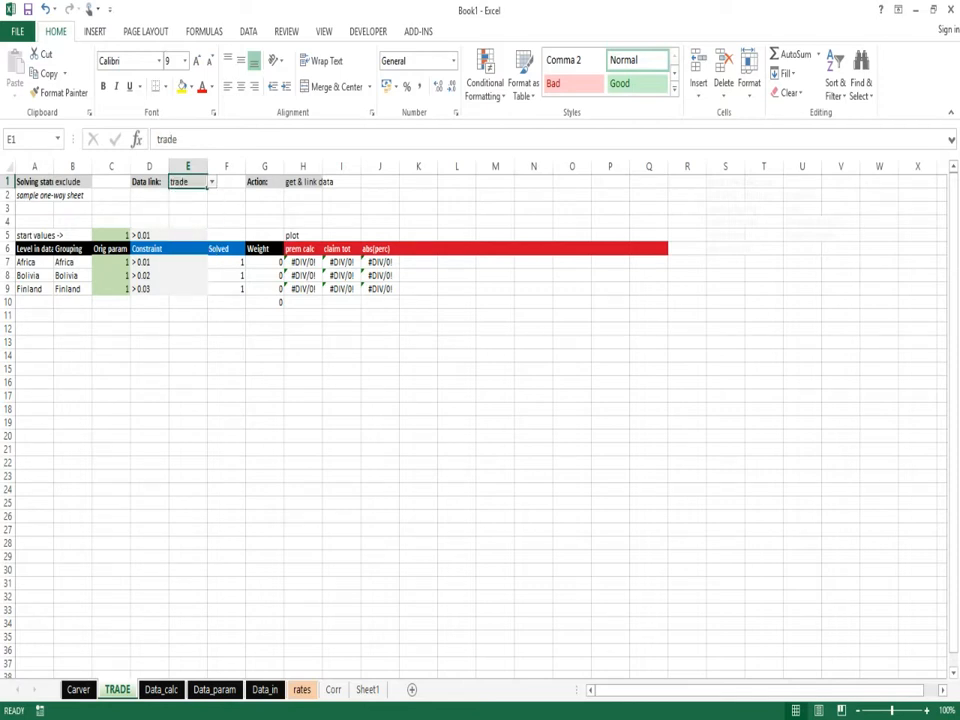
left_click(418, 31)
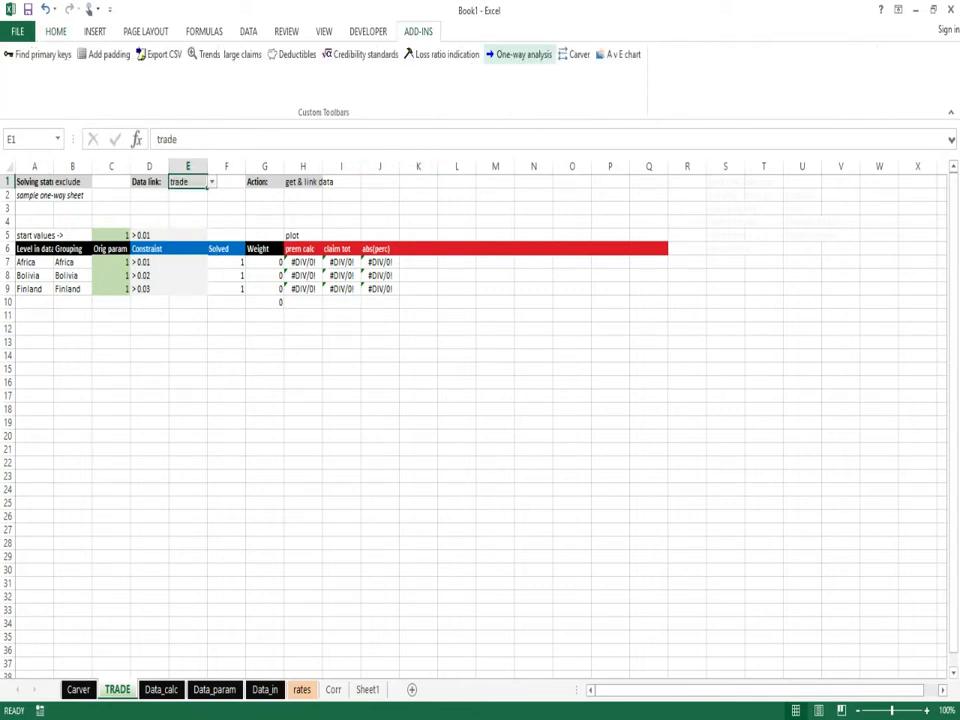
left_click(576, 54)
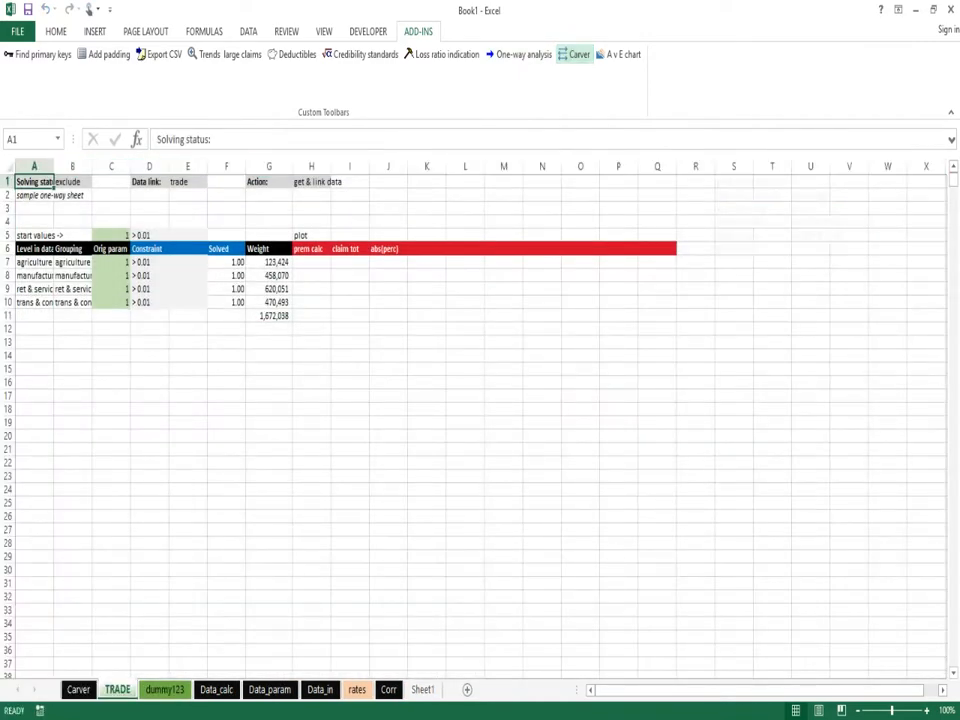
Check the trade levels in A7:A10 and autofit the width of the trade column on the Data_in sheet.
left_click_drag(34, 262, 34, 301)
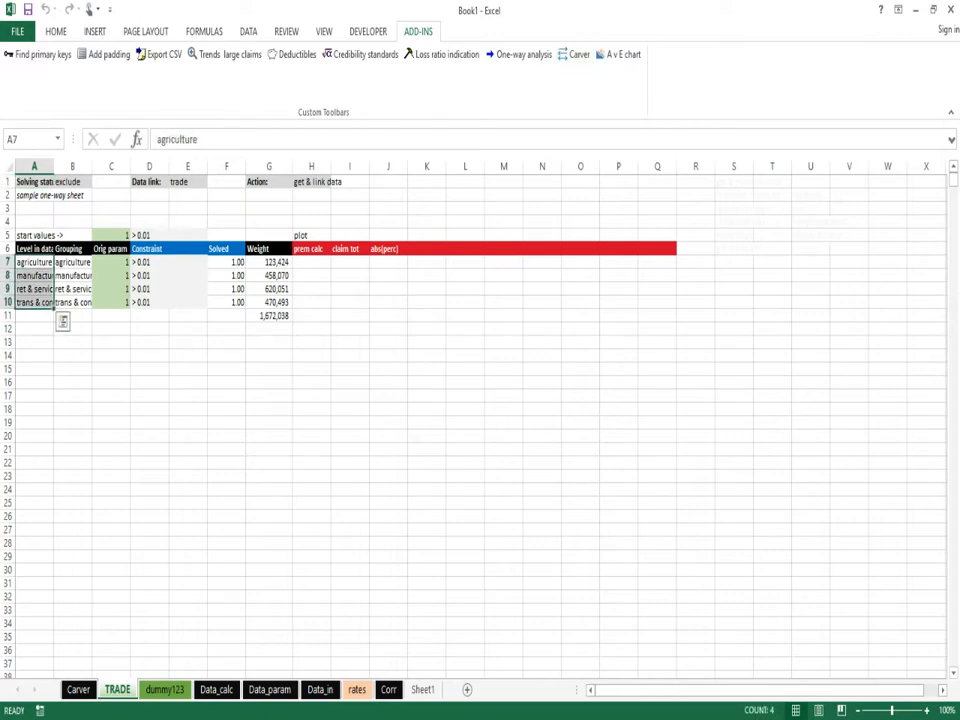
left_click(320, 689)
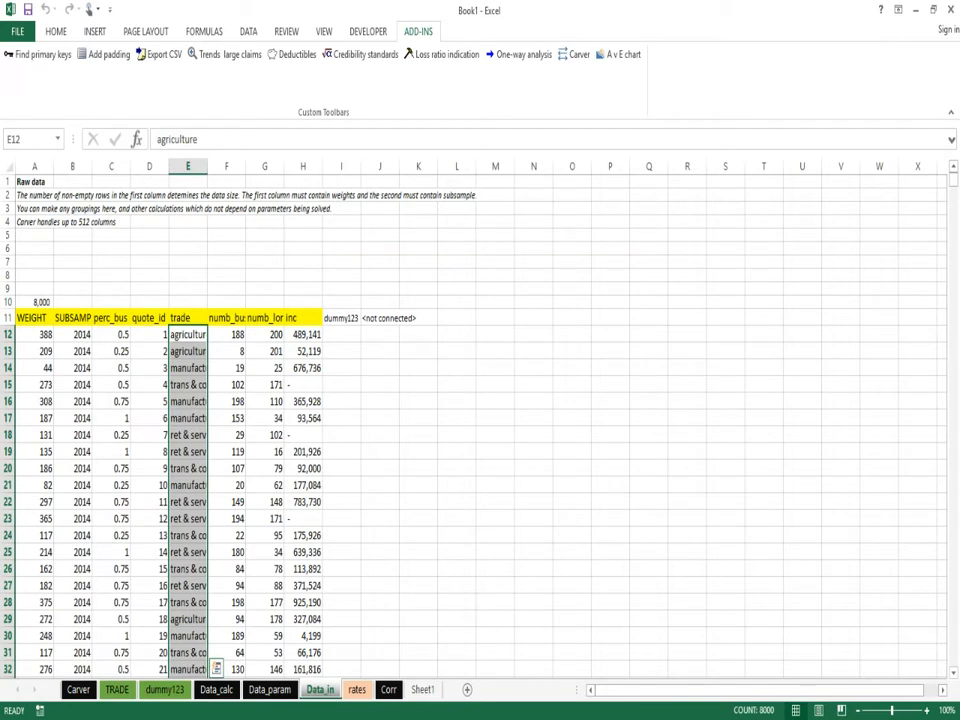
double_click(208, 166)
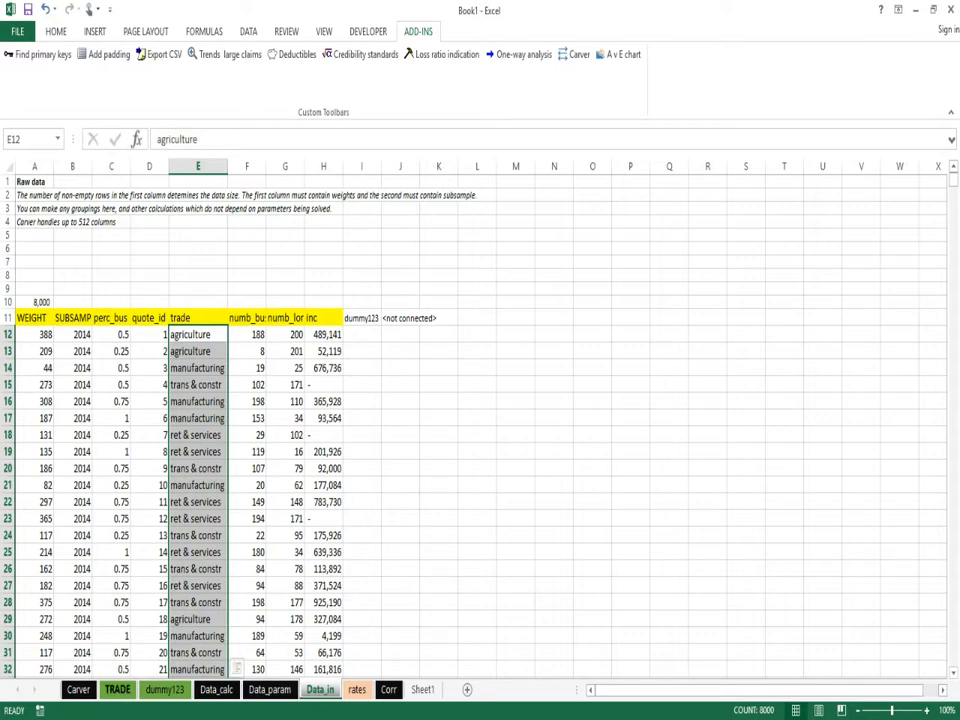
Return to the TRADE sheet and examine the original parameter and constraint of the agriculture level.
right_click(124, 689)
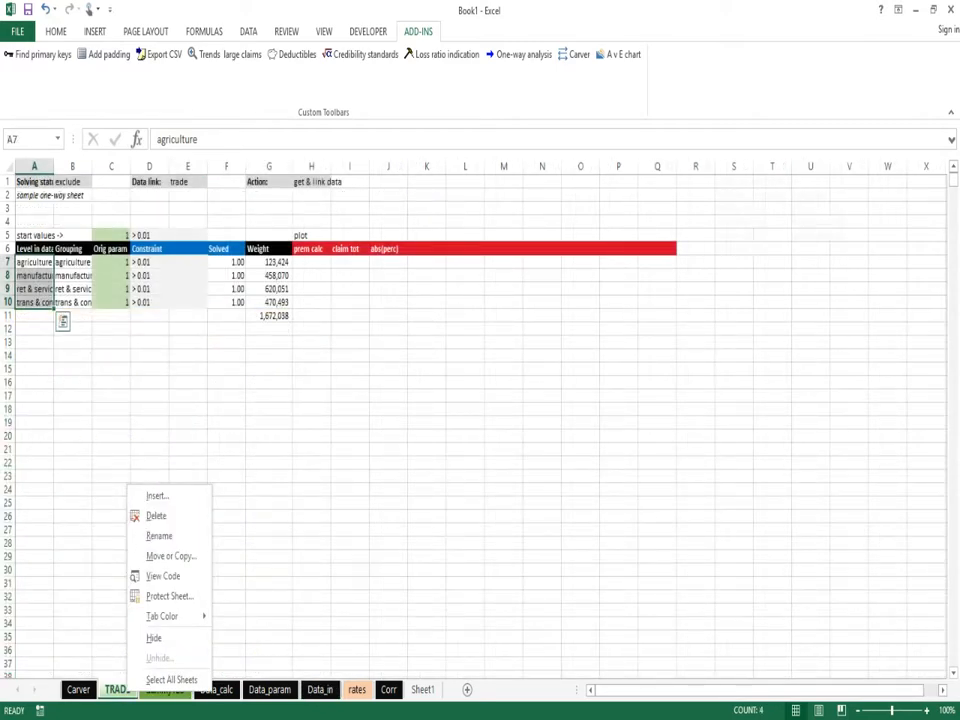
key("Escape")
key("Right")
key("Right")
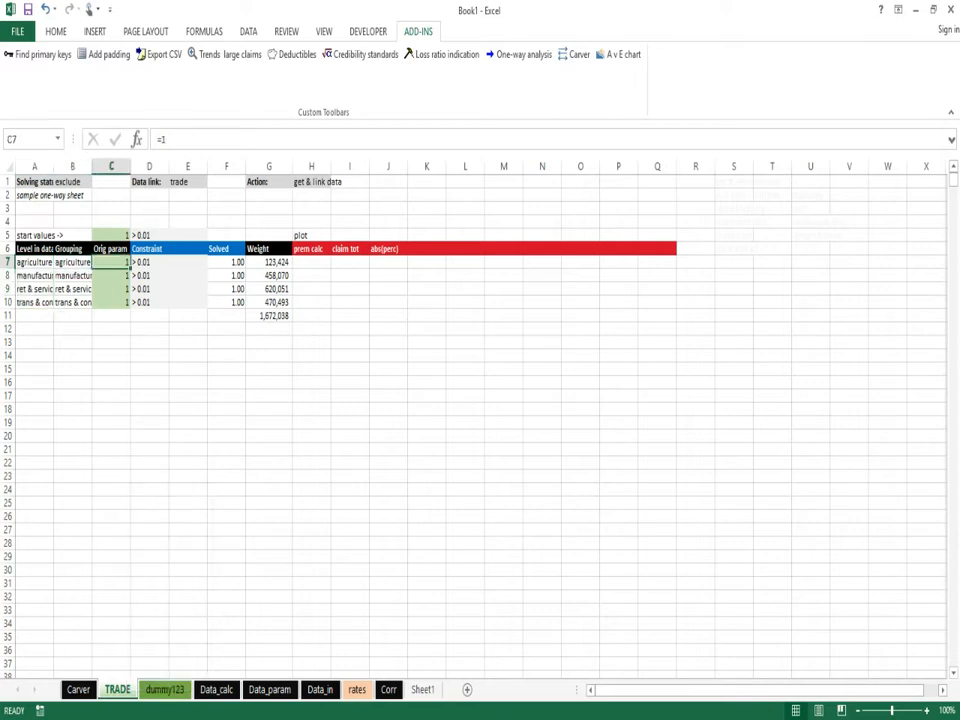
key("Right")
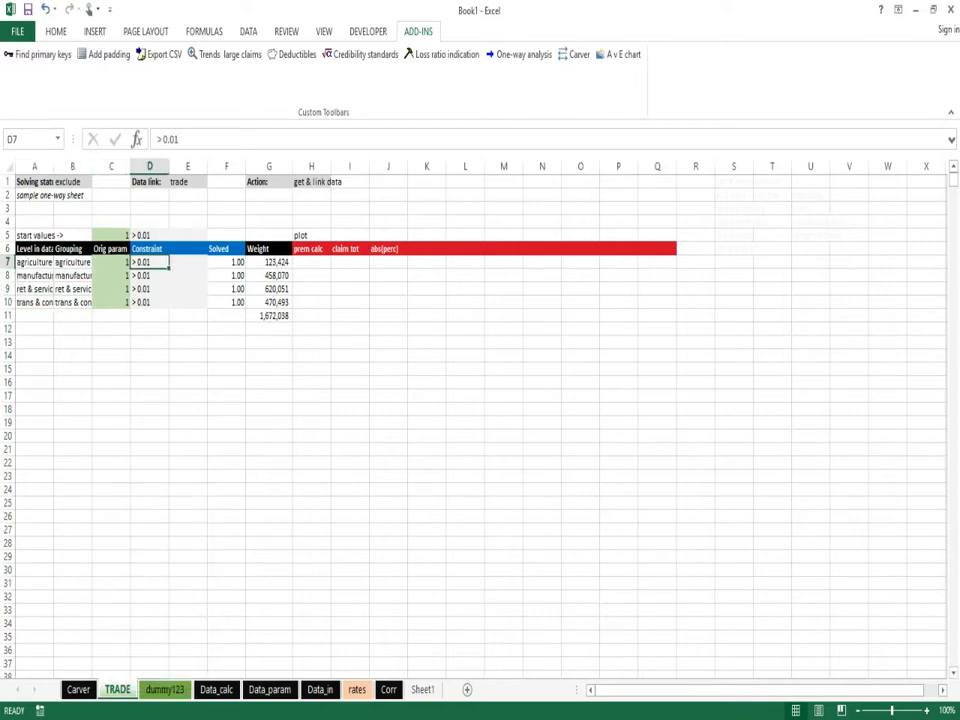
Examine the weight formula of the agriculture level and the weights of all trade levels in G7:G10.
key("Left")
key("Right")
key("Right")
key("Right")
key("Right")
key("Right")
key("Left")
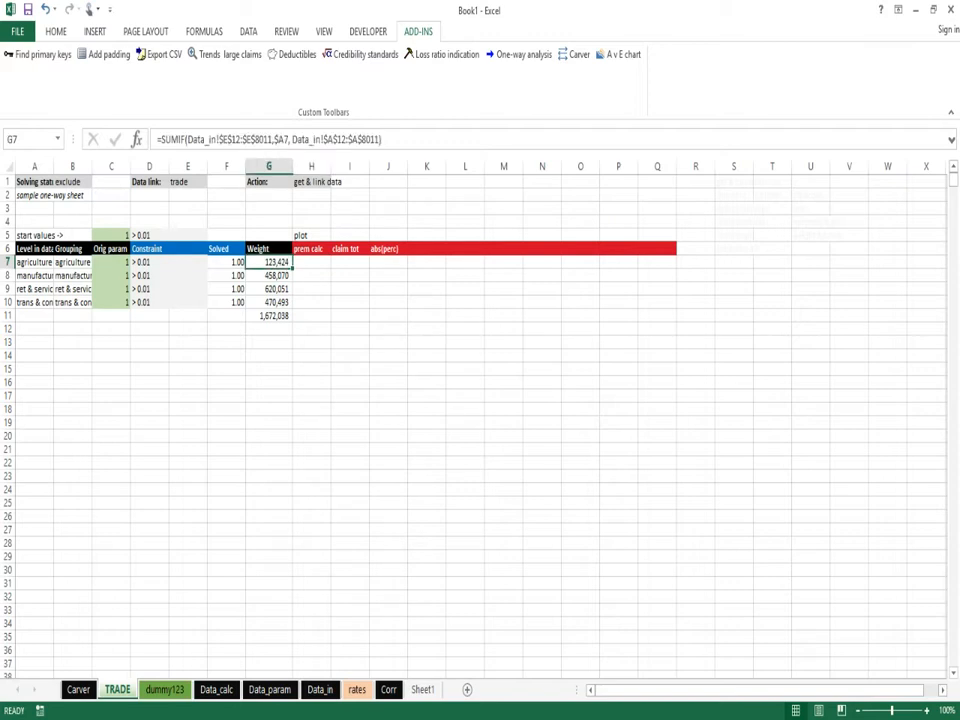
key("shift+Down")
key("shift+Down")
key("shift+Down")
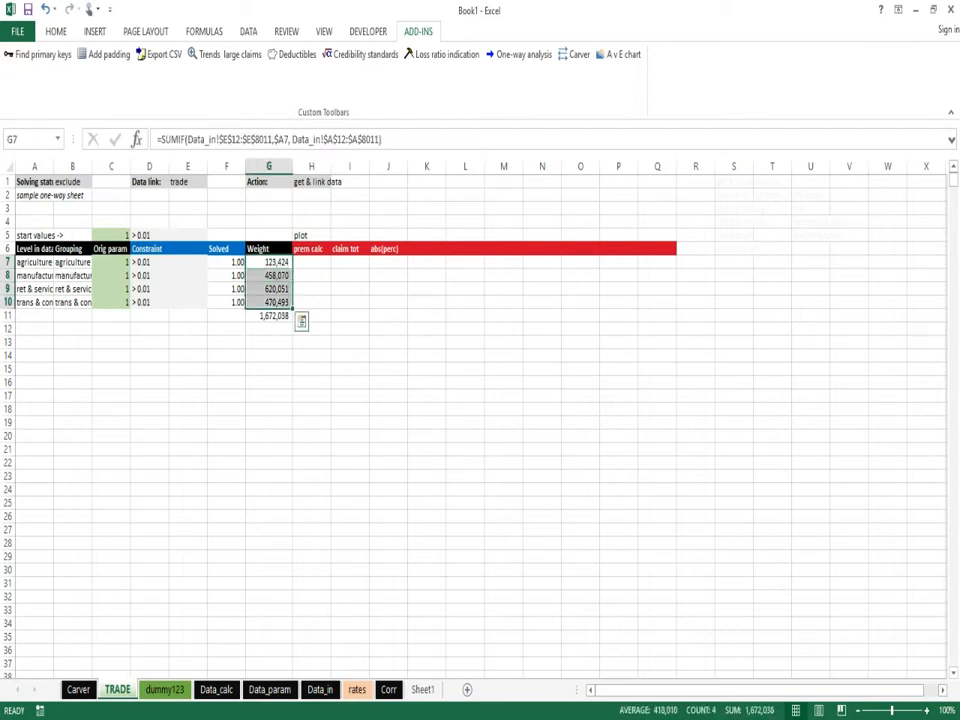
Enter =VLOOKUP(A7,rates!$B$12:$C$15,2,0) in C7 as the original parameter of the agriculture level.
key("Left")
key("Left")
key("Left")
key("Left")
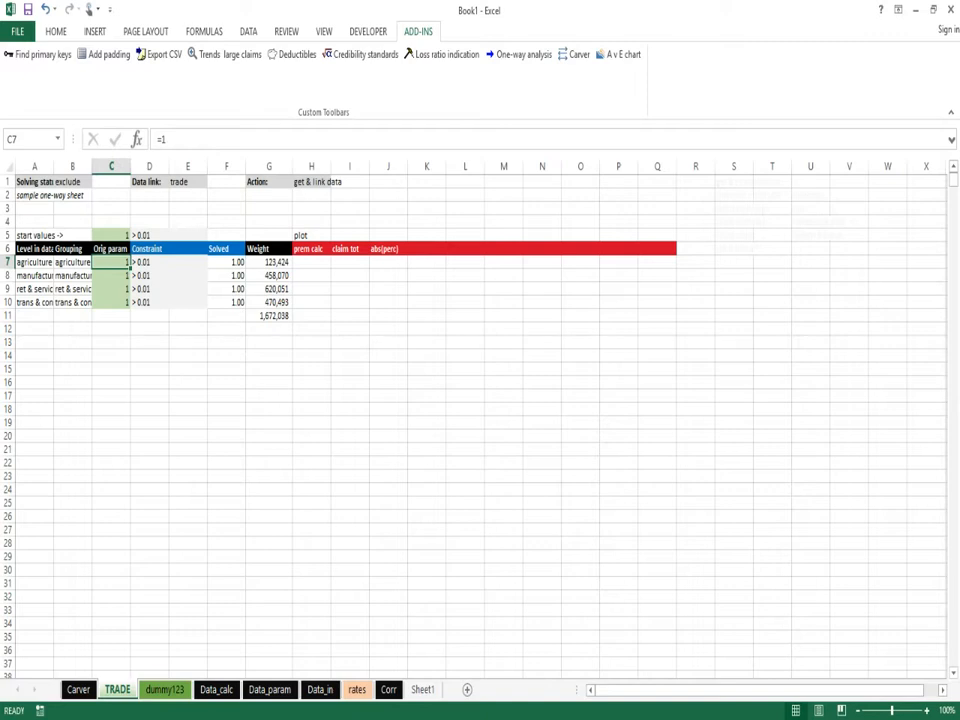
type("=")
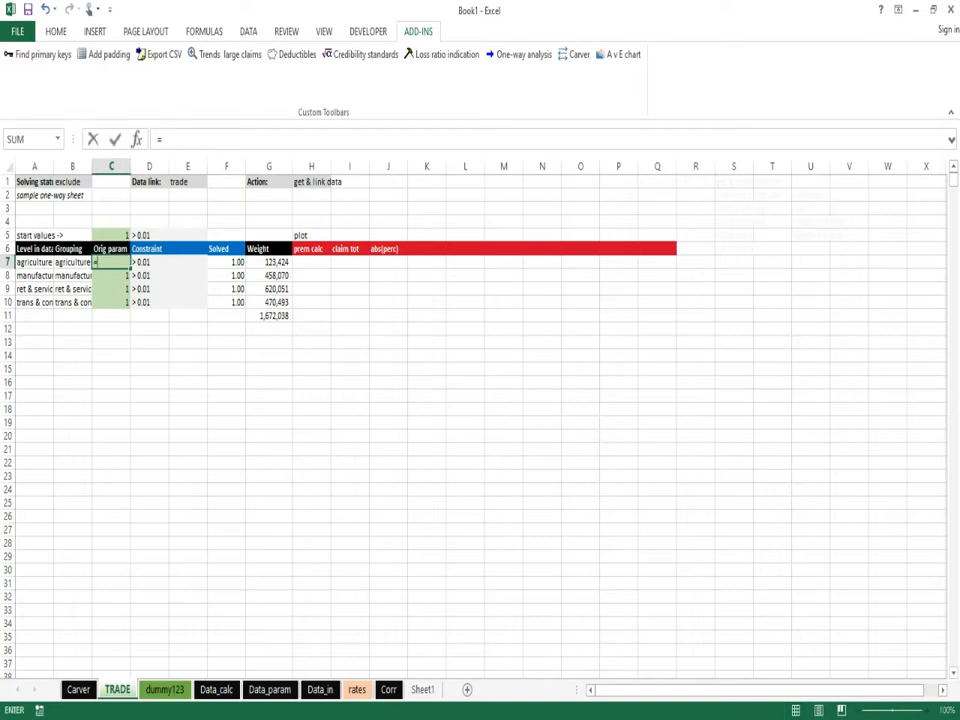
type("vlookup(")
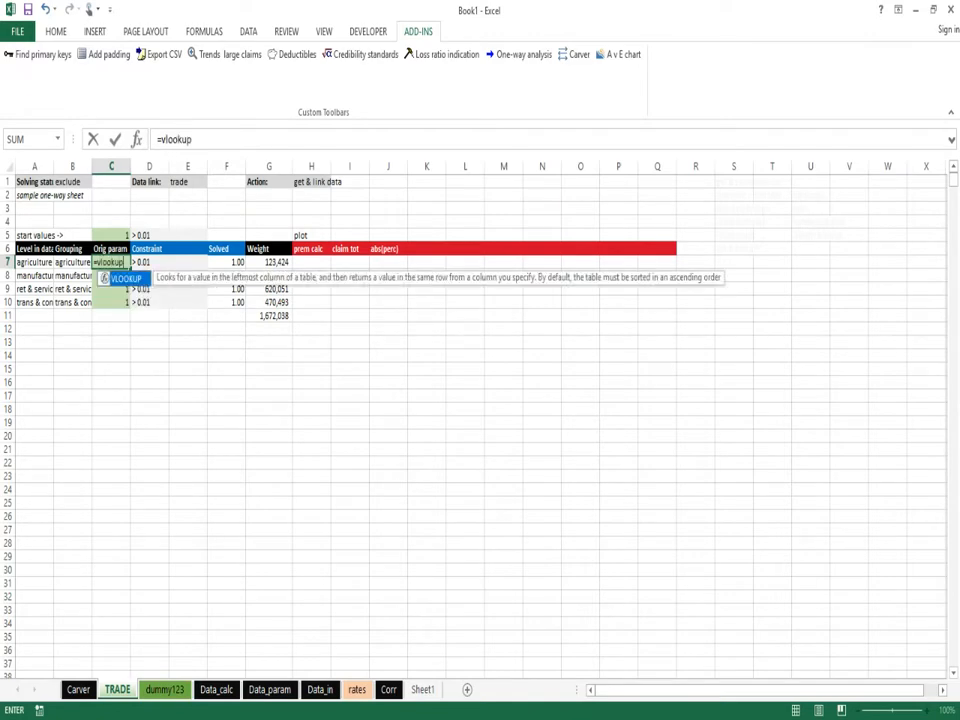
key("Left")
key("Left")
type(",")
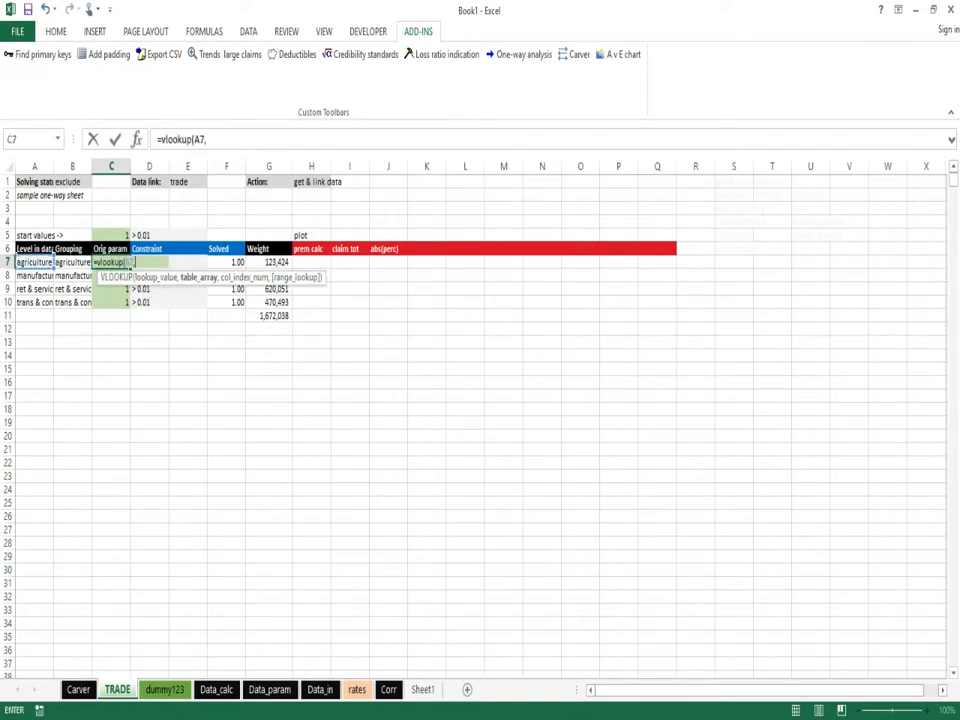
left_click(357, 690)
left_click(67, 339)
left_click_drag(67, 339, 125, 383)
key("F4")
type(",2,0")
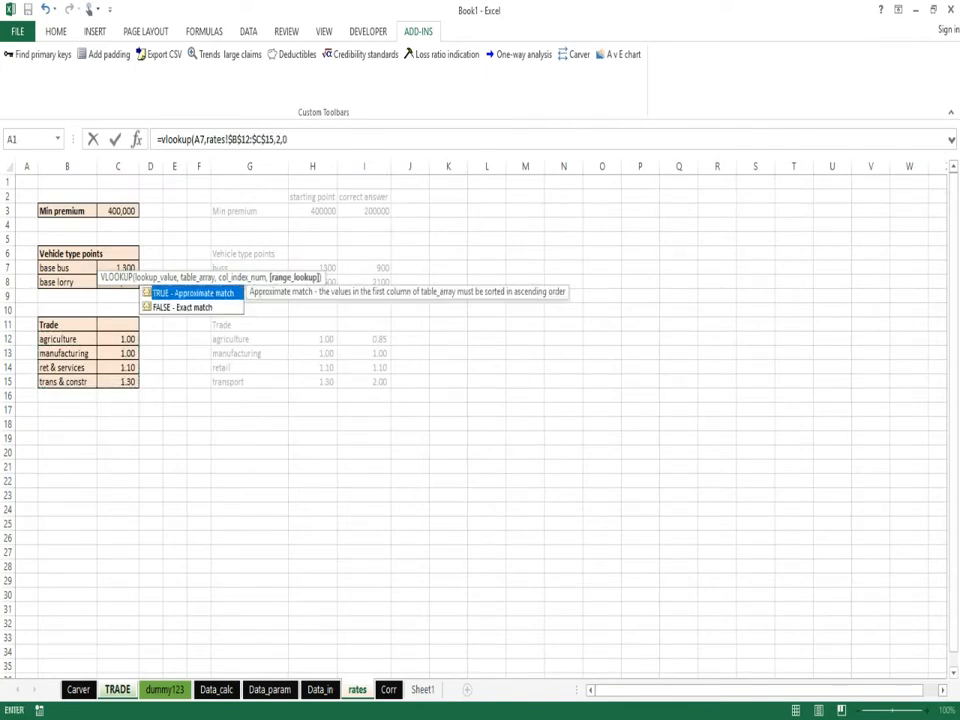
key("ctrl+Return")
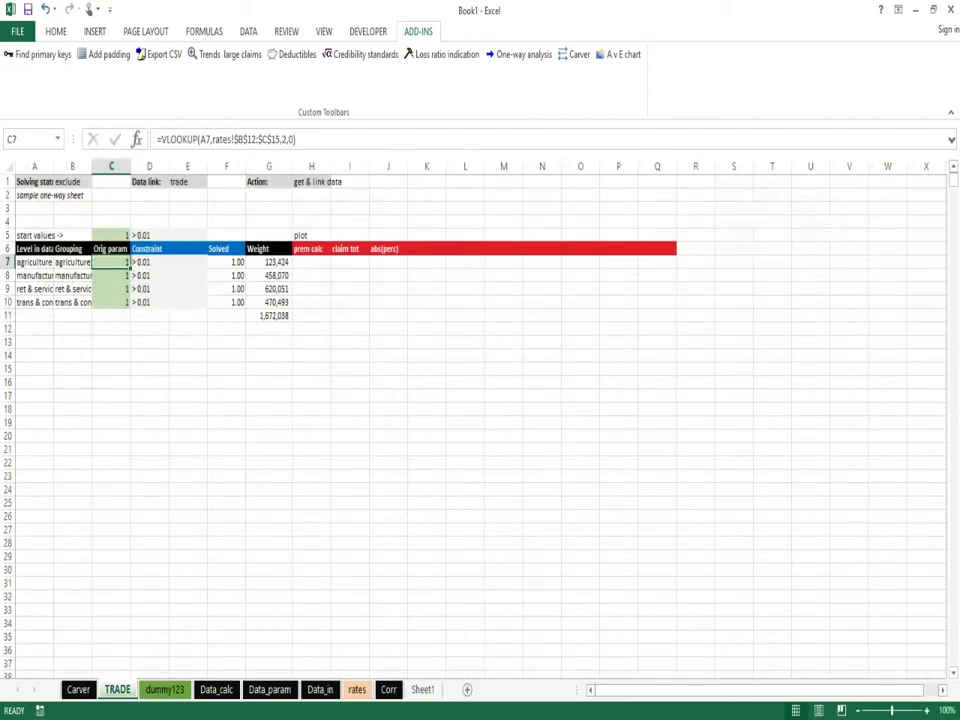
Format C7 as a number with two decimals and fill its lookup formula down to C10.
key("alt+h")
key("ctrl+shift+1")
double_click(130, 268)
Copy the lookup formula from C7 into the start value cell C5.
key("Up")
key("Down")
key("ctrl+c")
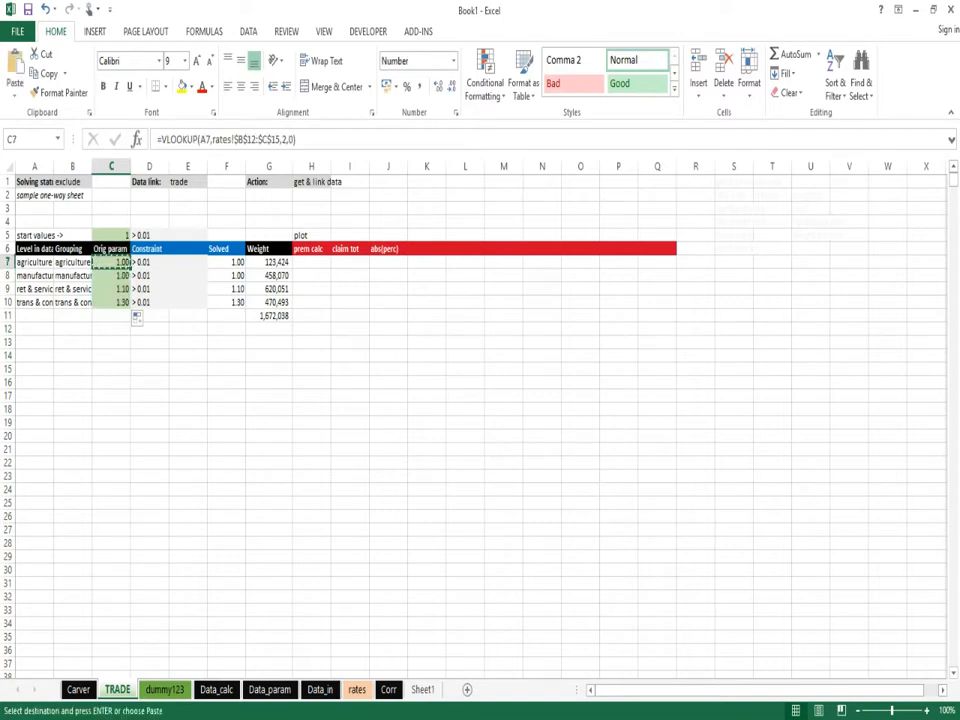
key("Up")
key("Up")
key("ctrl+v")
key("Escape")
Check the filled lookup formulas down to C10 and widen column A to fit the trade level names.
key("Down")
key("Down")
key("Down")
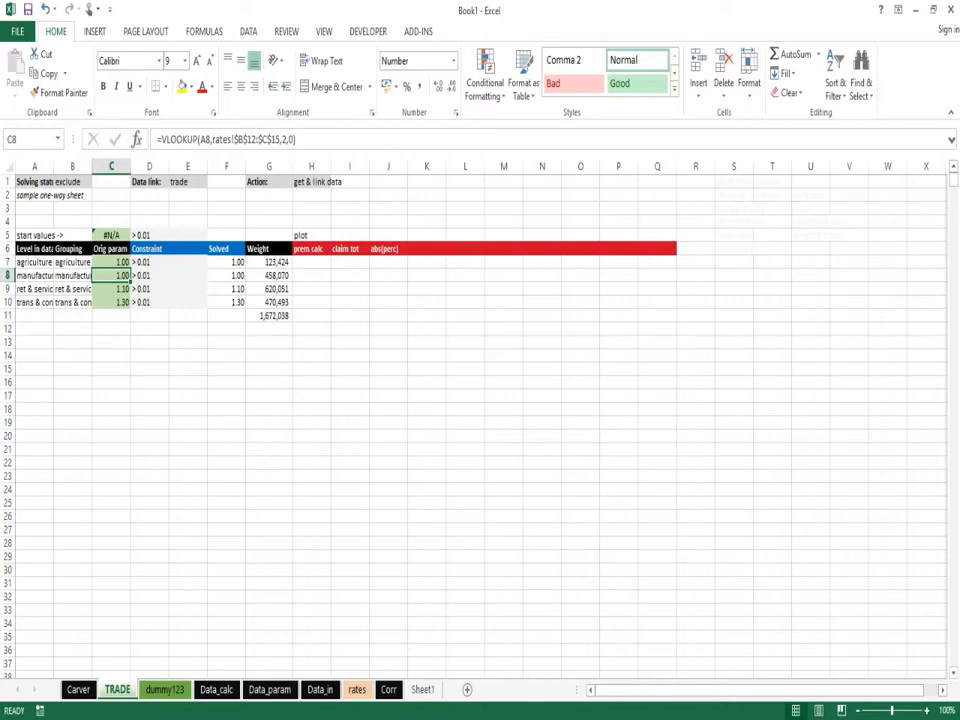
key("Down")
left_click_drag(54, 167, 69, 167)
key("Down")
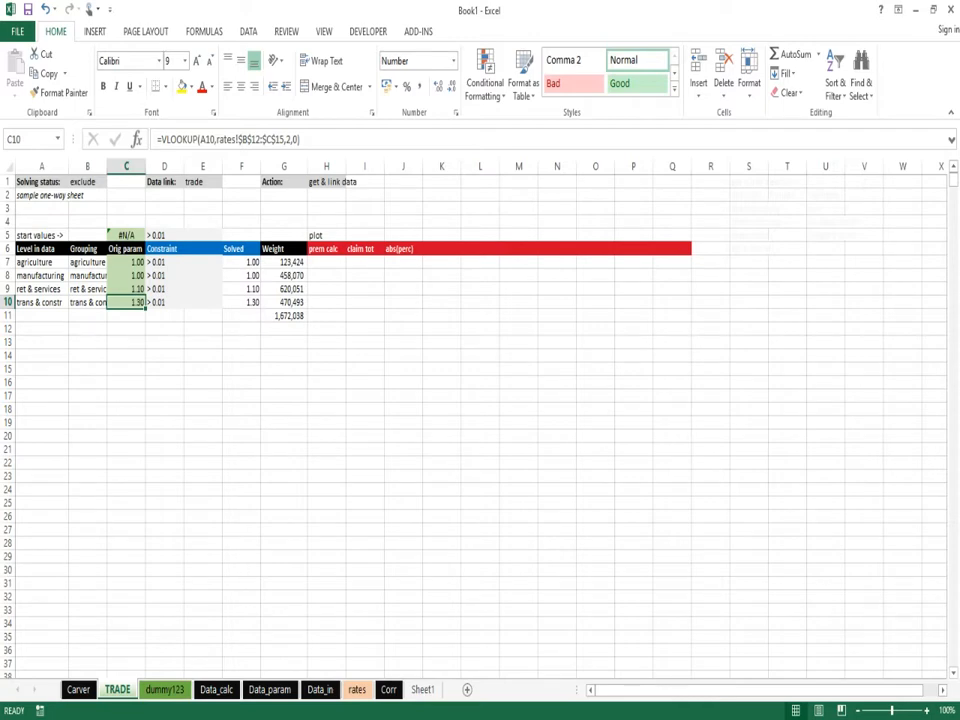
Rename the dummy123 sheet as PERC_BUS.
key("ctrl+Page_Down")
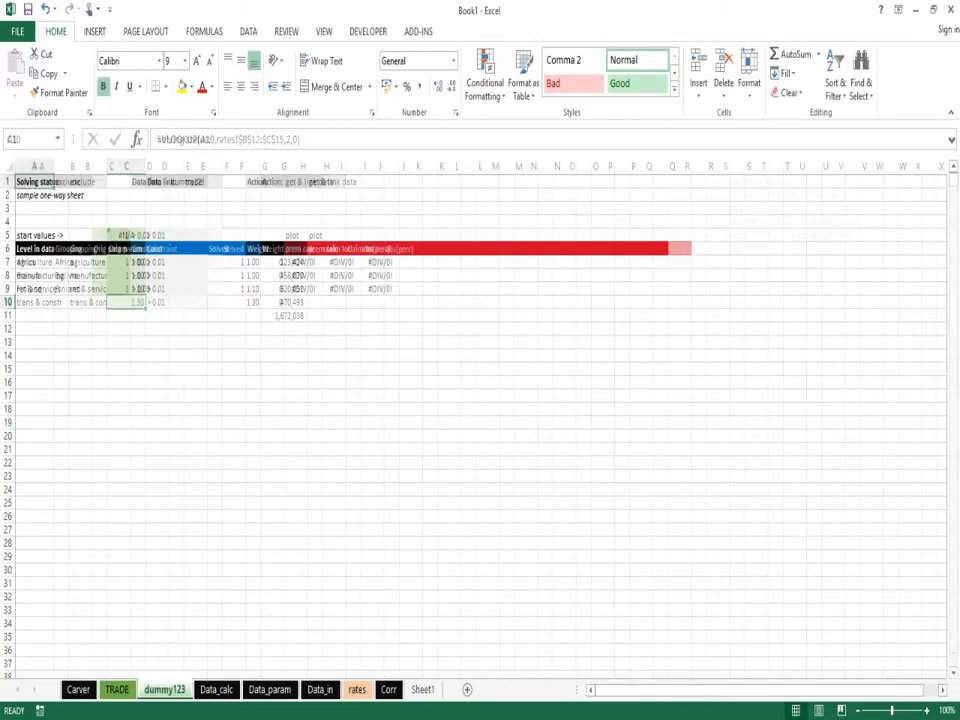
key("alt+h")
type("or")
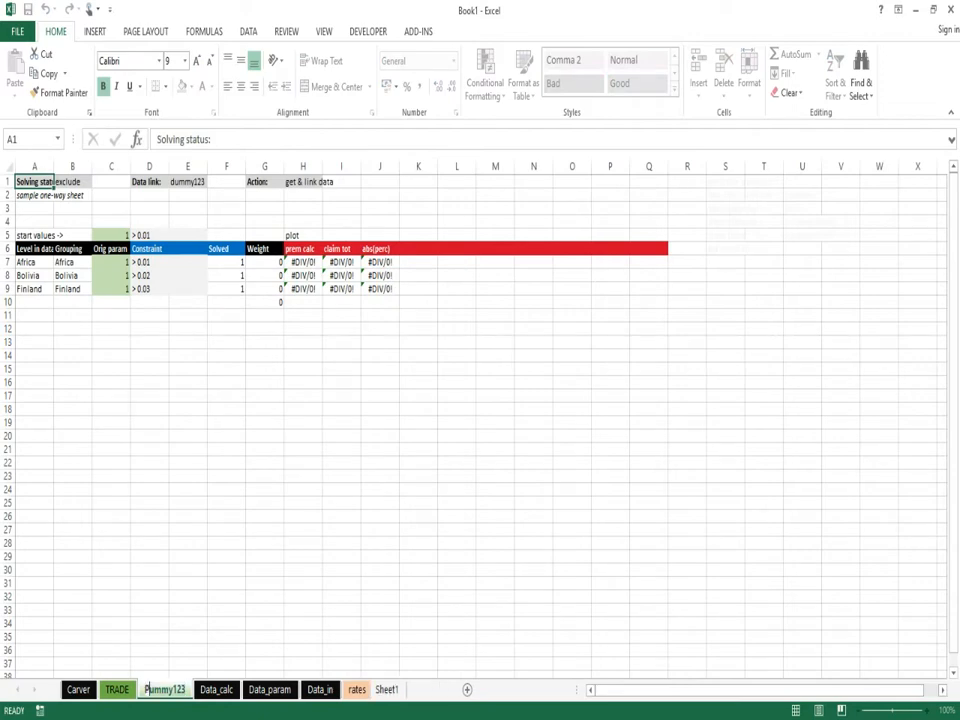
type("PERC_BU")
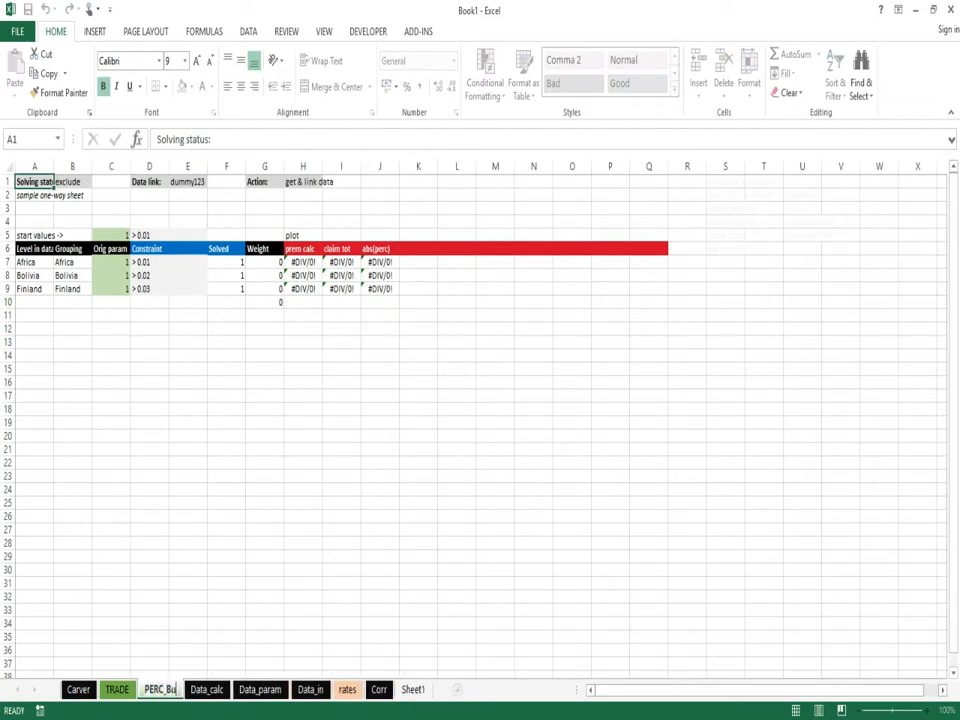
type("S")
key("Return")
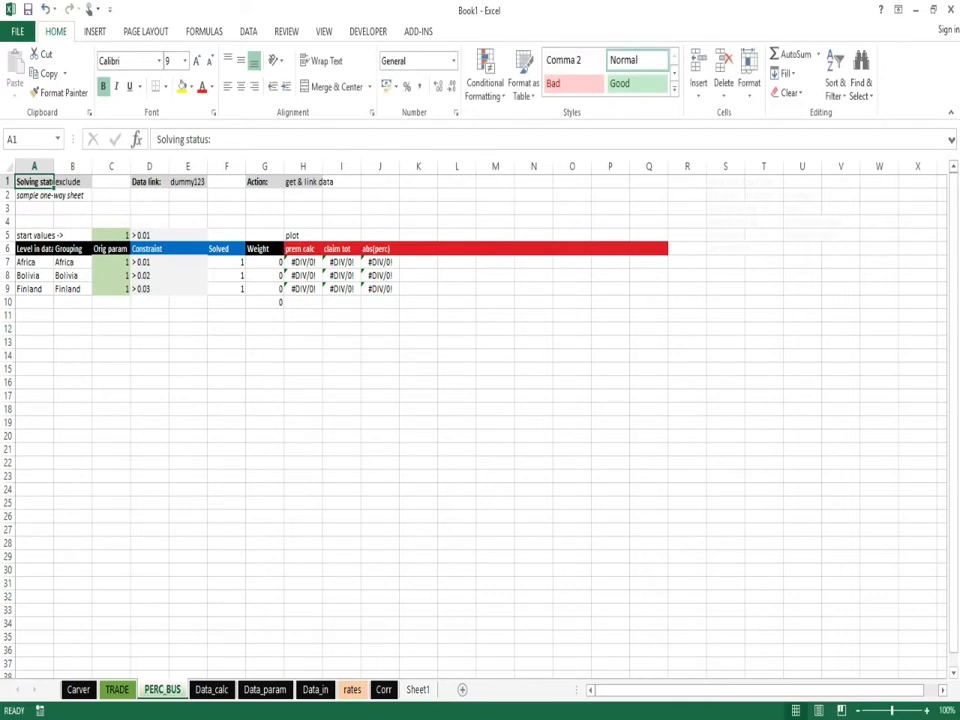
Set the PERC_BUS sheet's data link to perc_bus and run the Carver add-in to get and link the data.
left_click(187, 182)
left_click(212, 182)
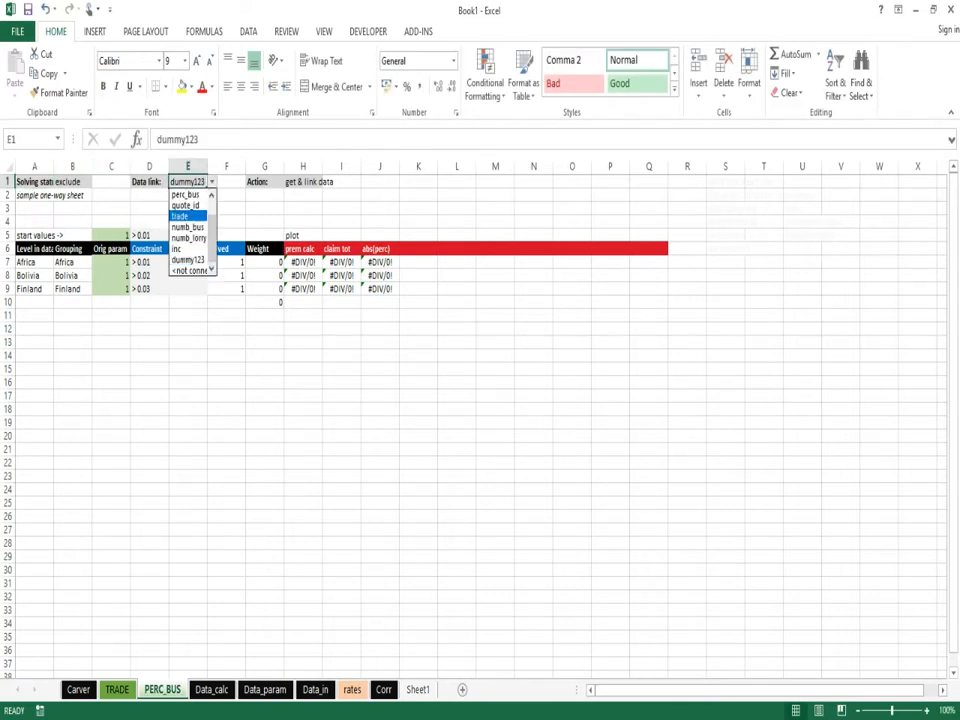
left_click(185, 194)
left_click(418, 31)
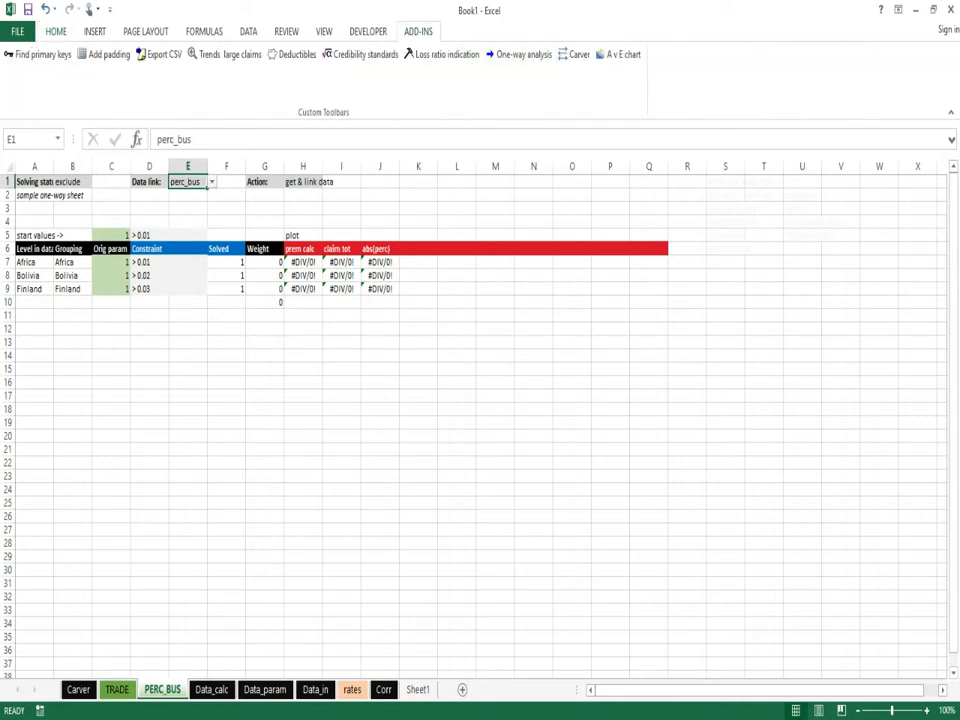
left_click(578, 54)
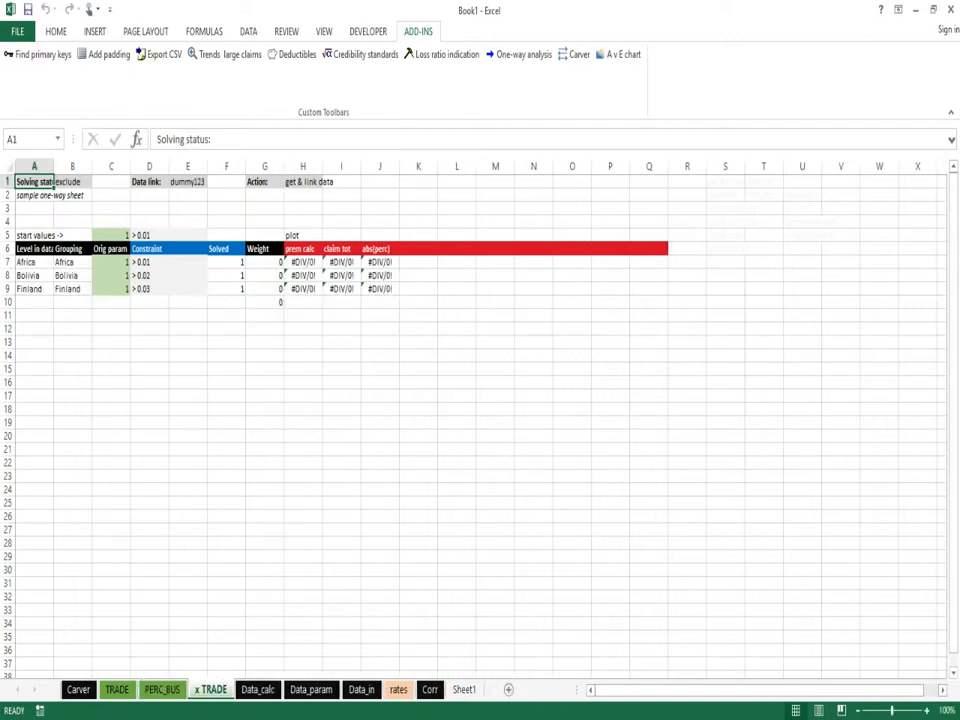
Set the x TRADE sheet's data link to trade and run the Carver add-in to get and link the data.
left_click(188, 182)
left_click(212, 182)
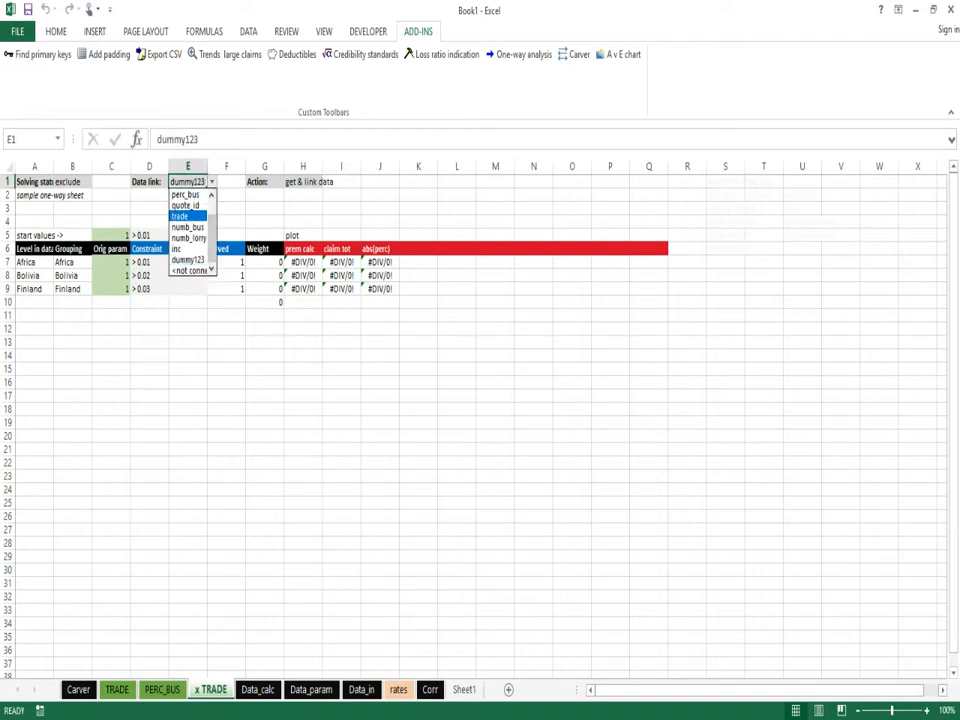
left_click(180, 216)
left_click(576, 54)
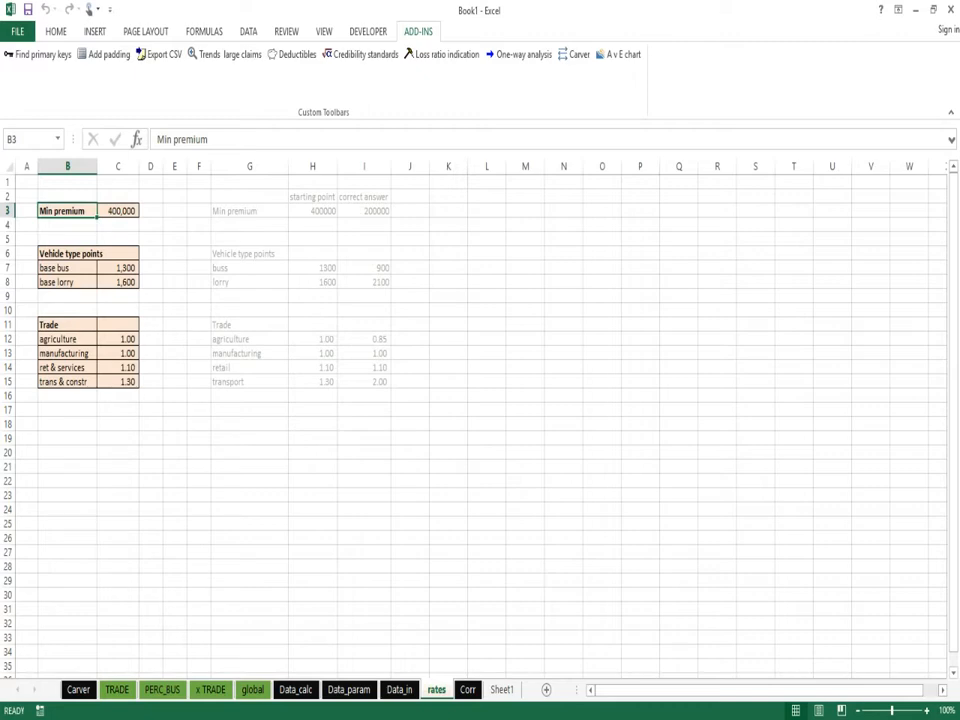
Paste the copied labels Min premium, base bus and base lorry as values into A7:A9 of the global sheet.
key("ctrl+Page_Up")
key("ctrl+Page_Up")
key("ctrl+Page_Up")
key("ctrl+Page_Up")
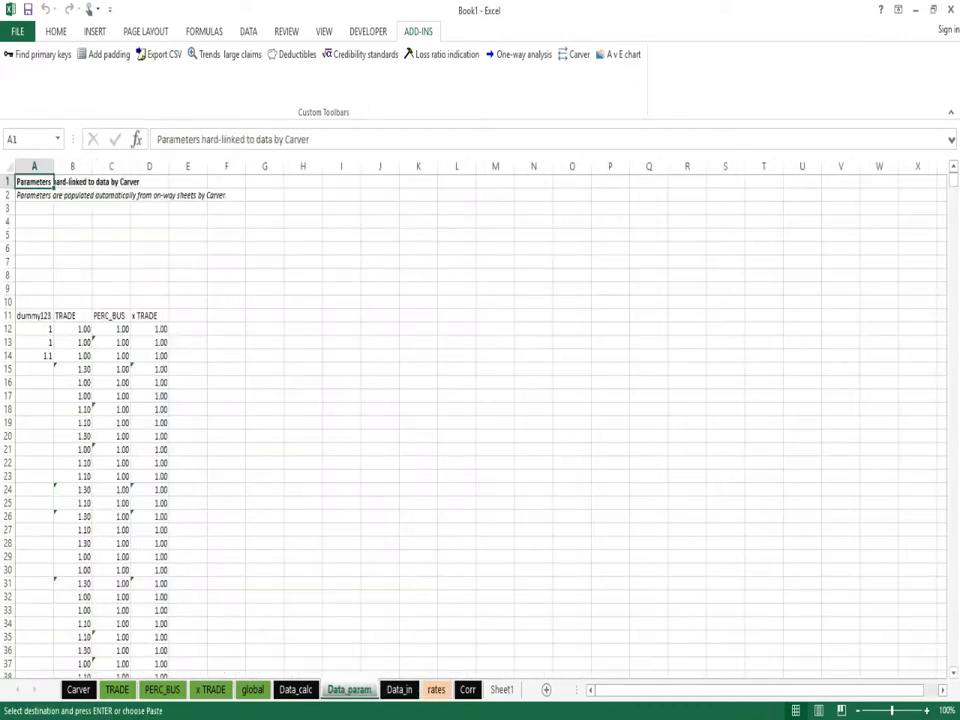
right_click(35, 262)
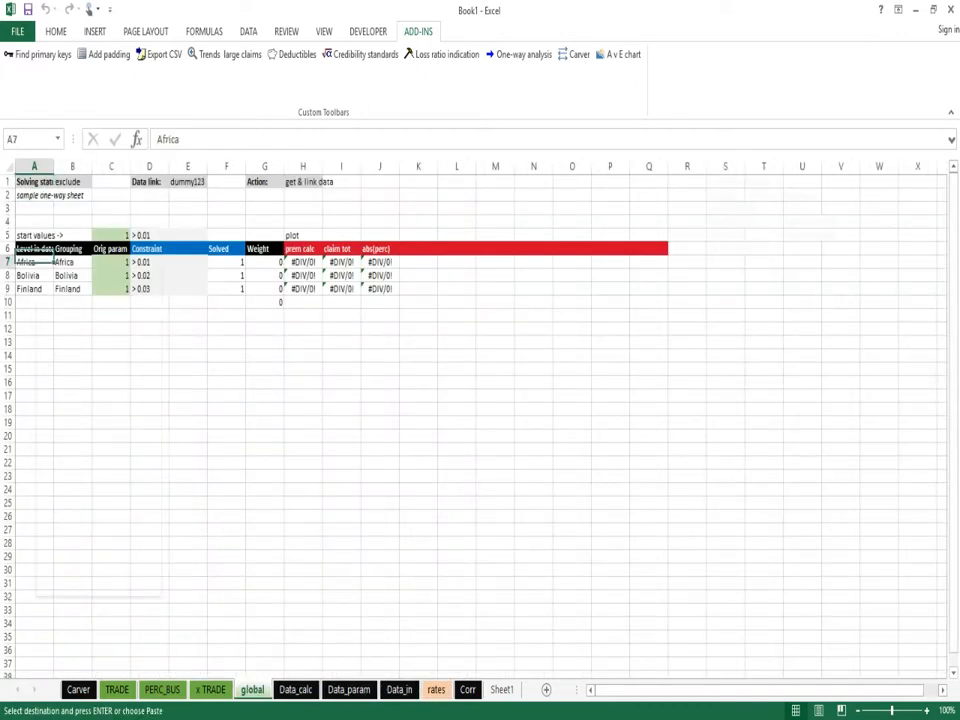
left_click(79, 335)
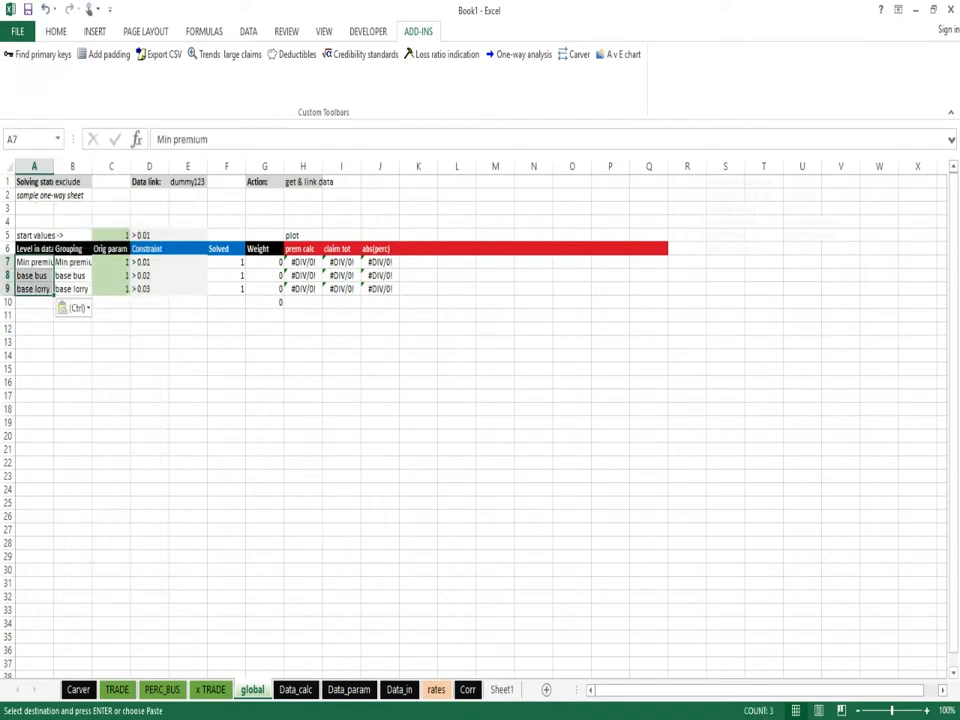
left_click(73, 262)
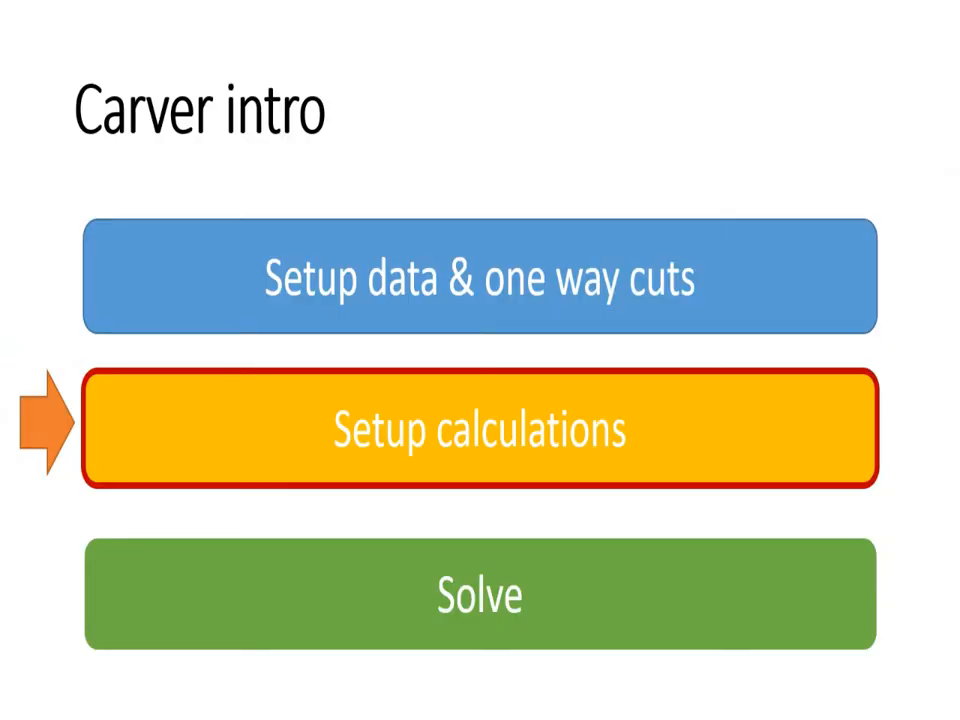
Switch back to Excel and replace the header in A11 of the Data_calc sheet with base buss.
key("alt+Tab")
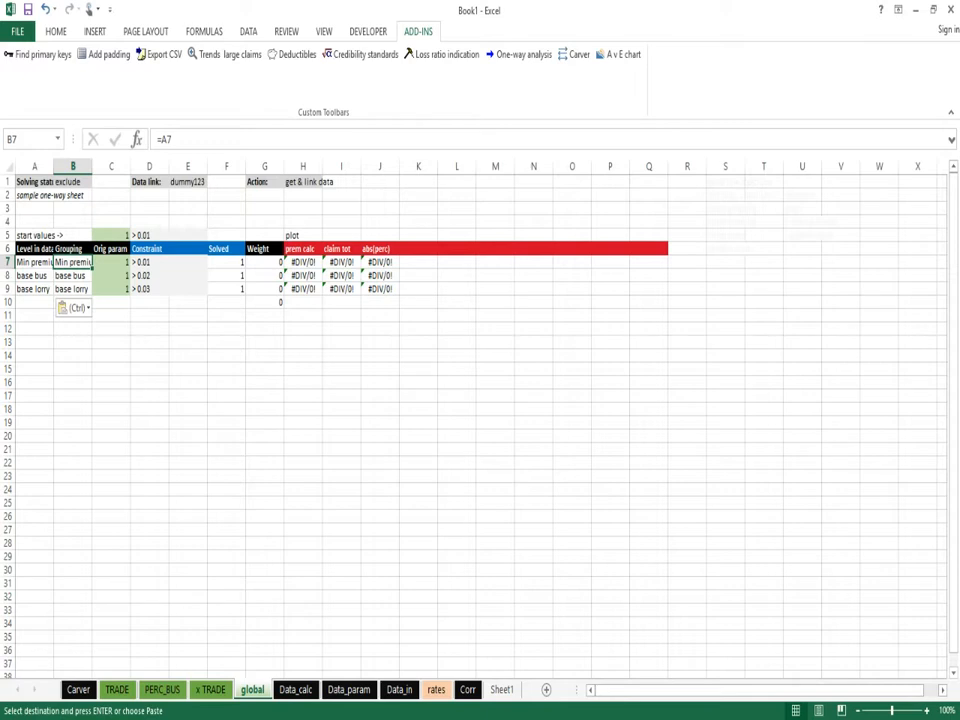
key("ctrl")
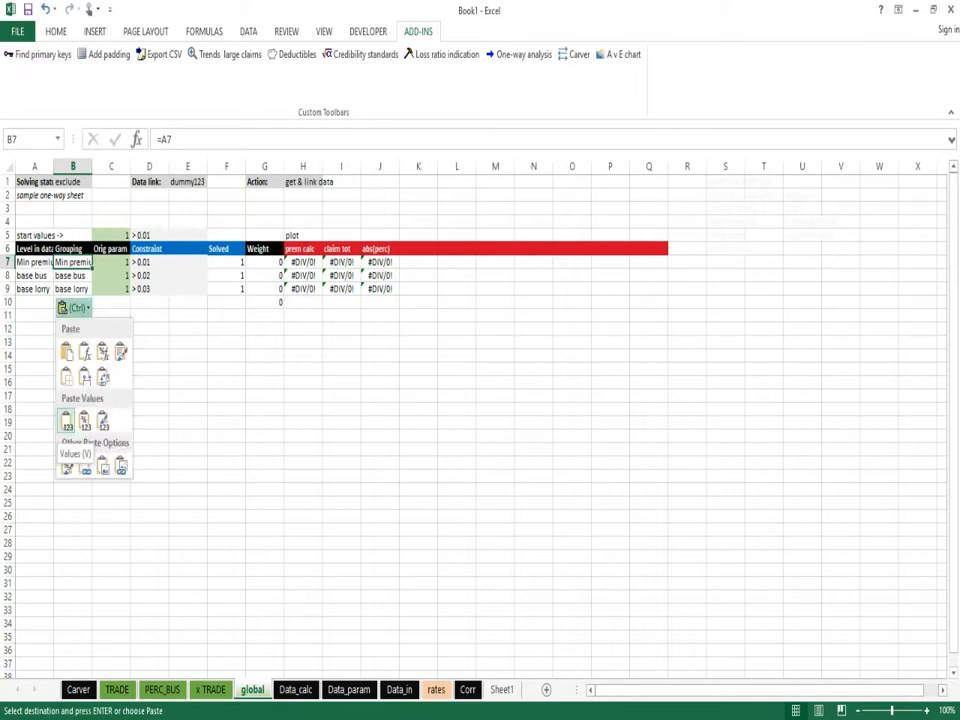
left_click(296, 690)
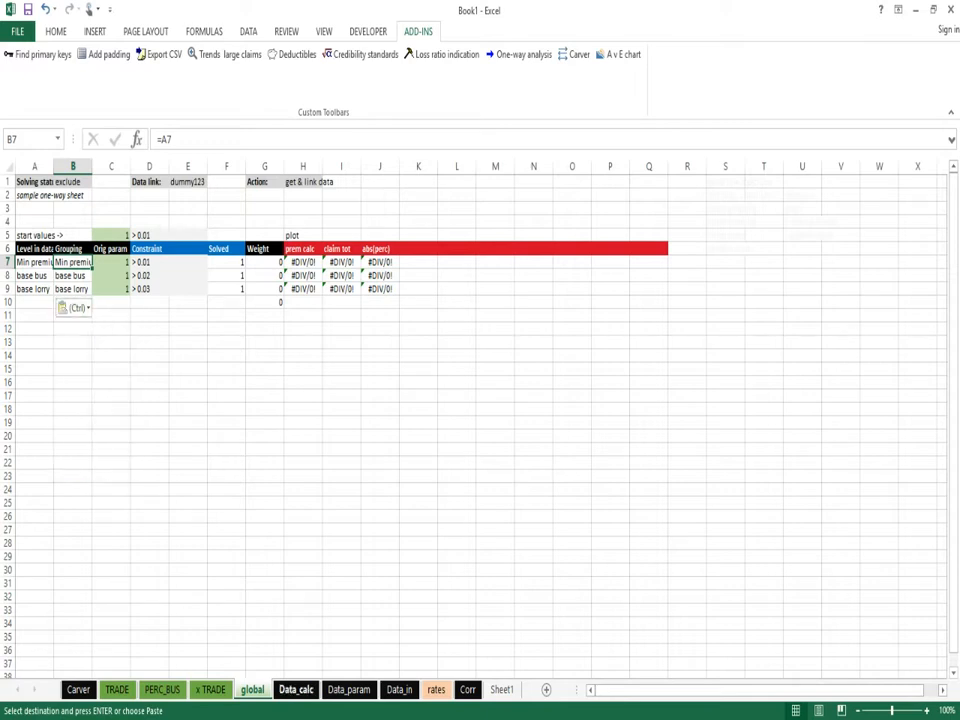
key("Down")
key("Down")
key("Down")
key("Down")
key("Down")
key("Down")
key("Down")
key("Down")
key("Down")
key("Down")
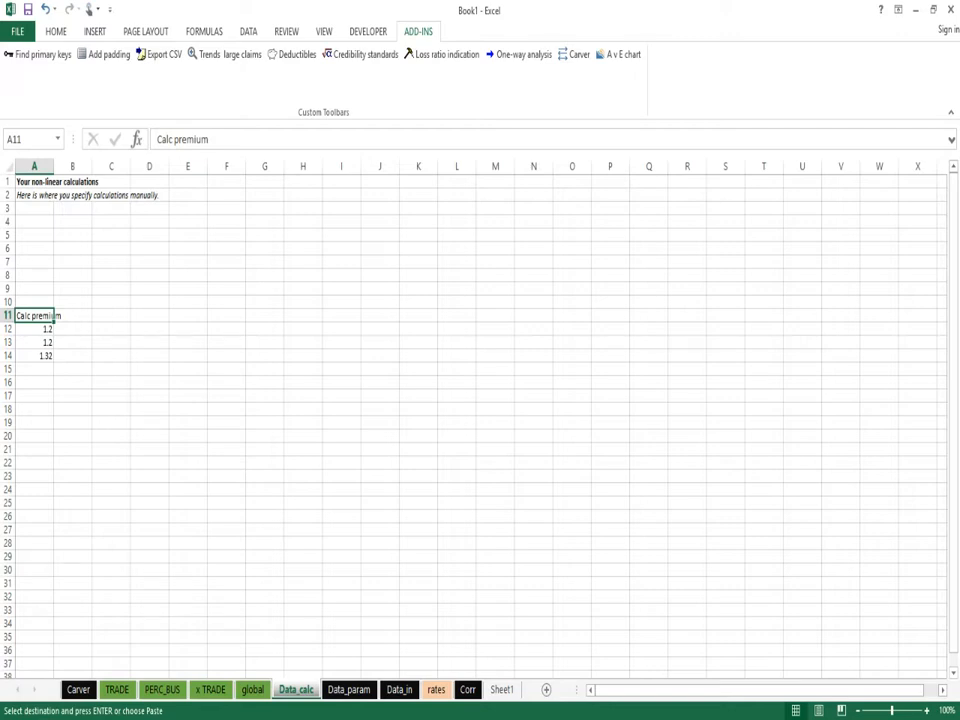
type("base buss")
key("Return")
Enter the base bus premium formula =Data_in!F12*rates!$C$7*global!F8 in A12 of the Data_calc sheet.
type("=")
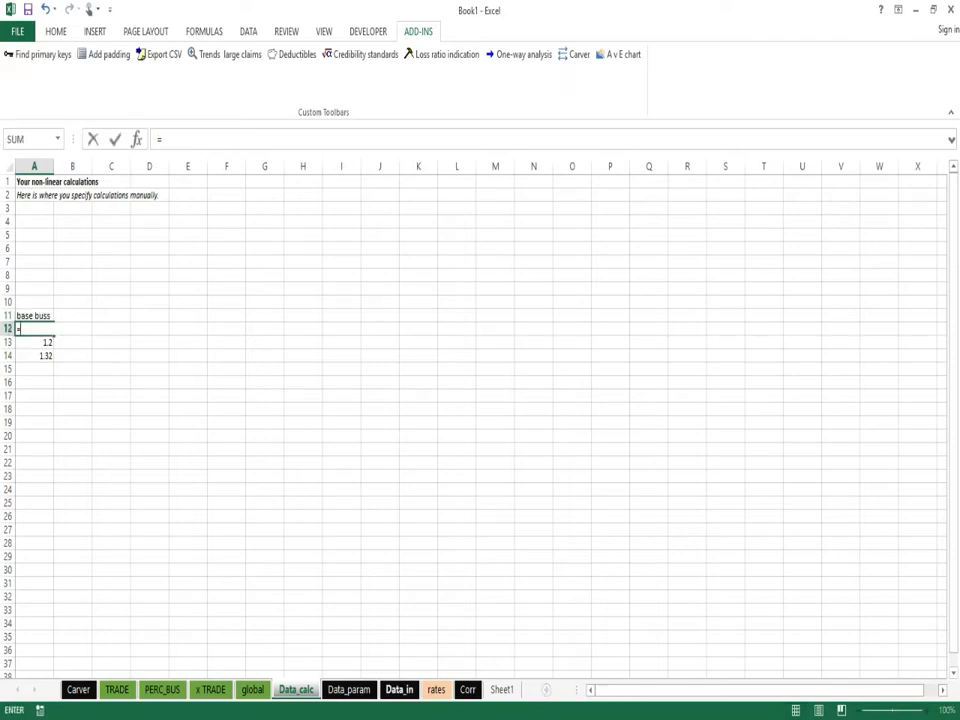
left_click(399, 689)
left_click(247, 335)
type("*")
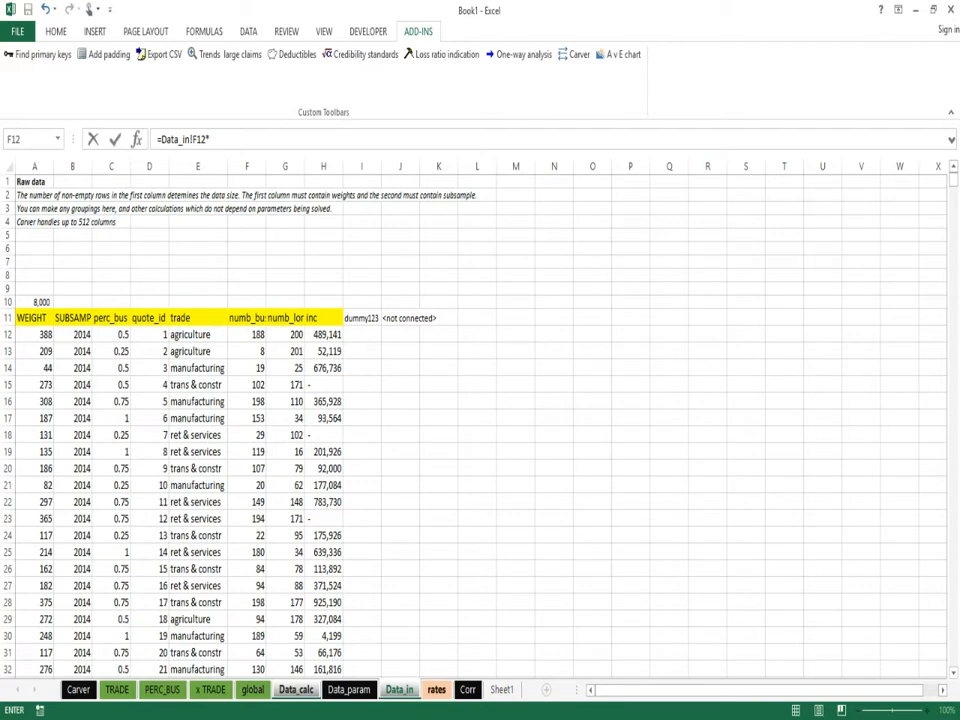
left_click(436, 690)
left_click(118, 268)
key("F4")
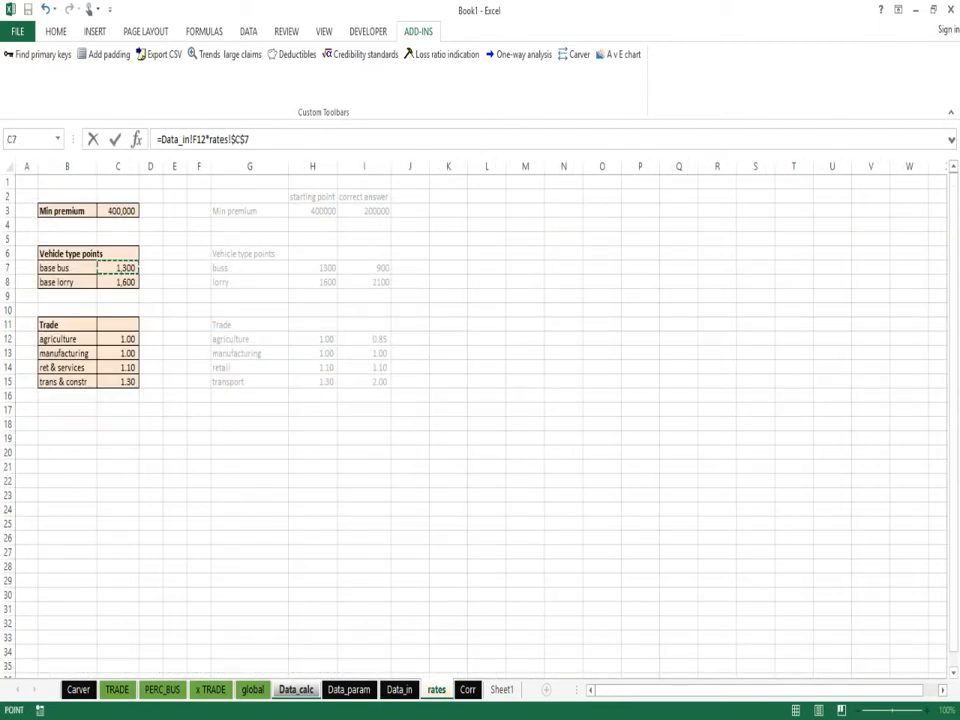
type("*")
left_click(252, 689)
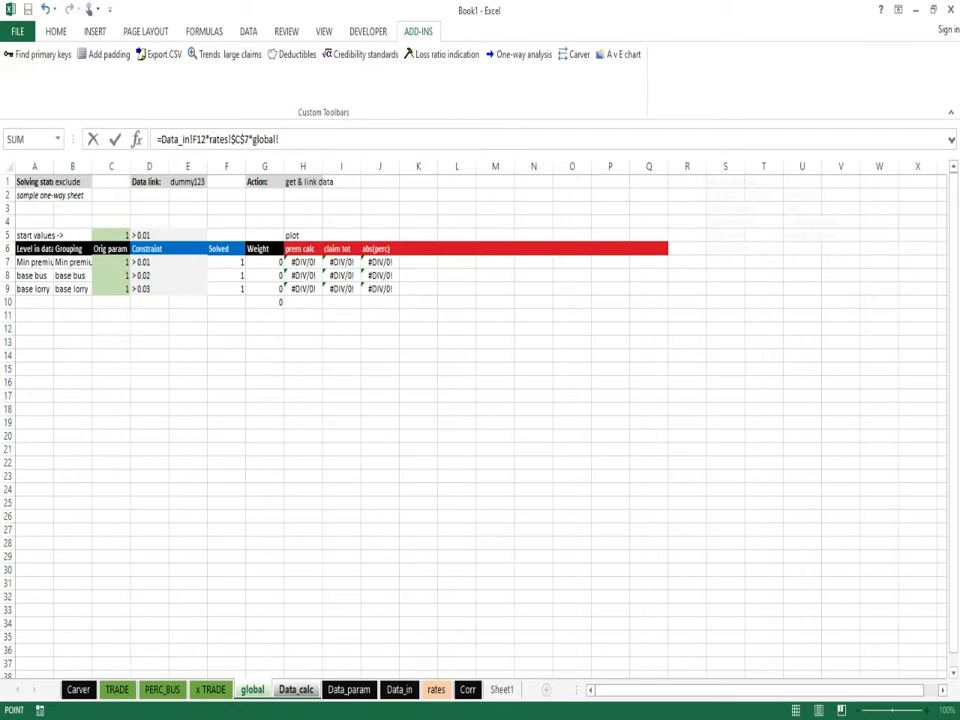
left_click(226, 275)
key("Return")
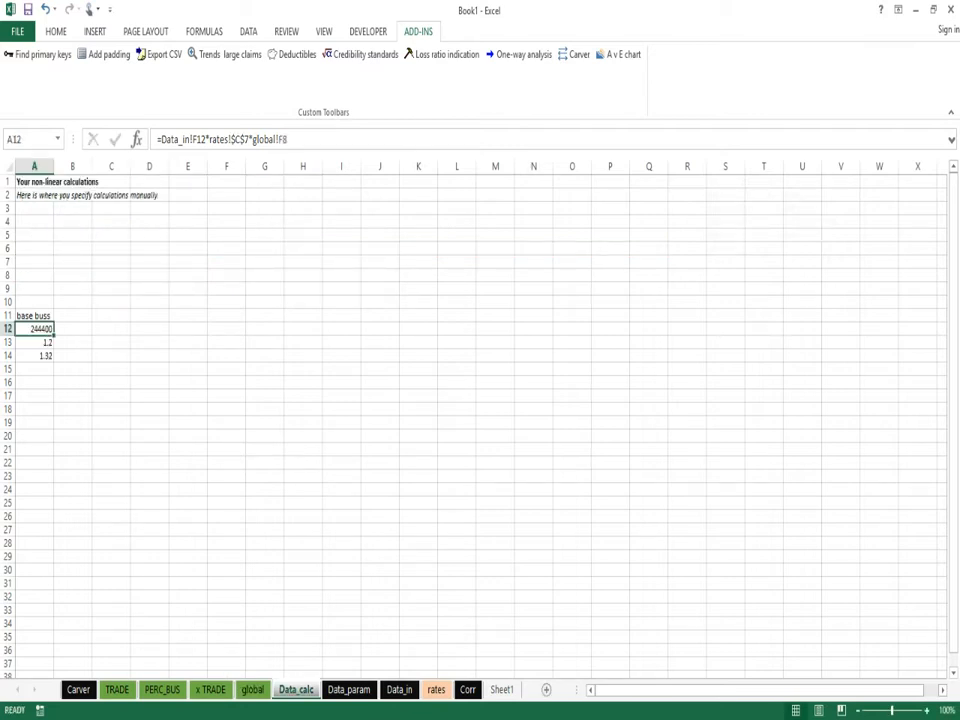
Add the header base lorries in B11 beside the base buss header.
key("Up")
key("Right")
type("b")
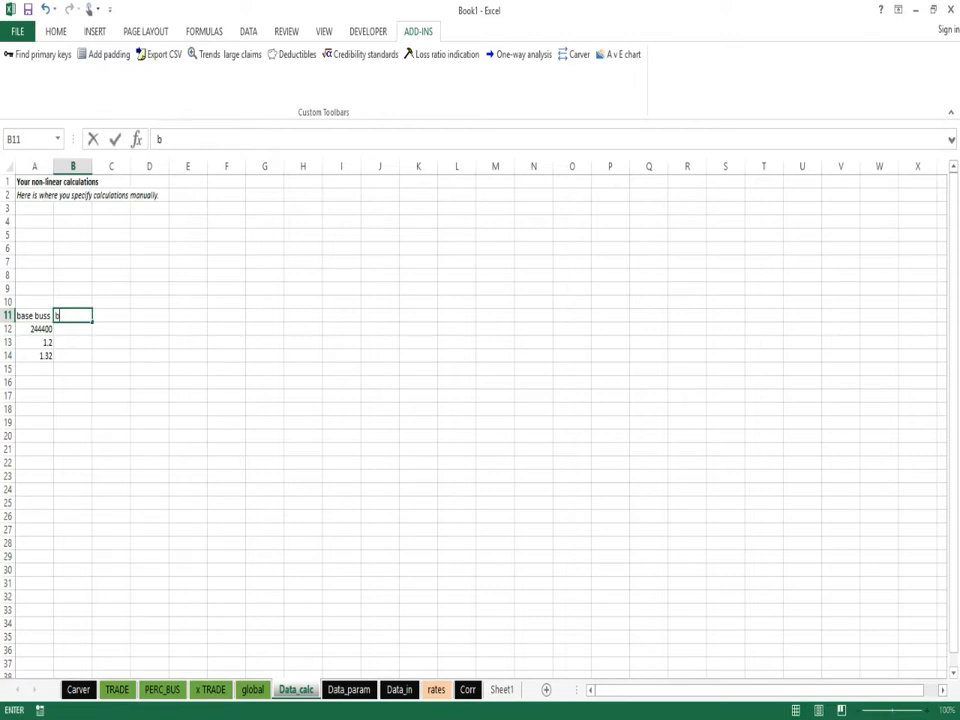
type("ase lorries")
key("Return")
key("Up")
key("Left")
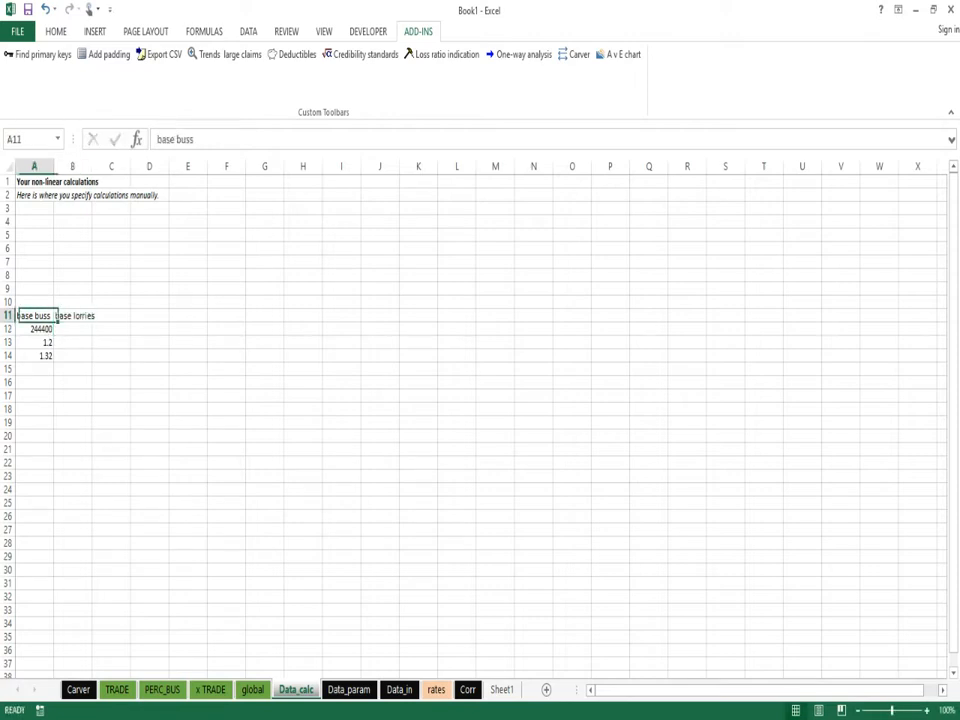
Correct the header in A11 of the Data_calc sheet to base bus.
left_click(328, 140)
key("BackSpace")
key("Return")
Enter the base lorries premium formula =Data_in!G12*rates!$C$8*global!$F$9 in B12 of the Data_calc sheet.
key("Right")
type("=")
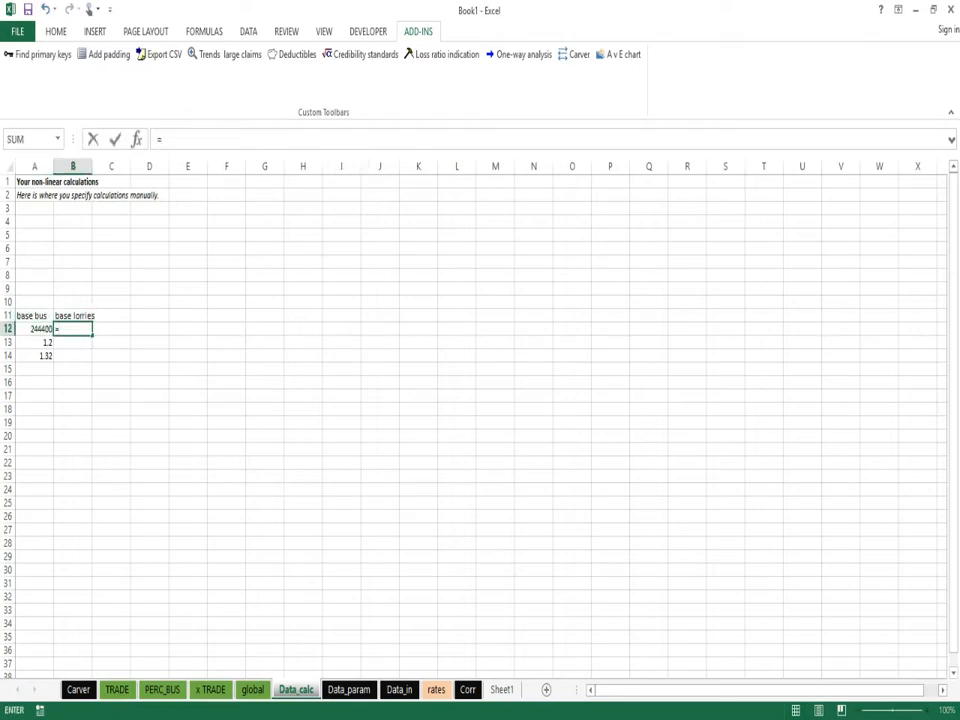
key("ctrl+Page_Down")
key("ctrl+Page_Down")
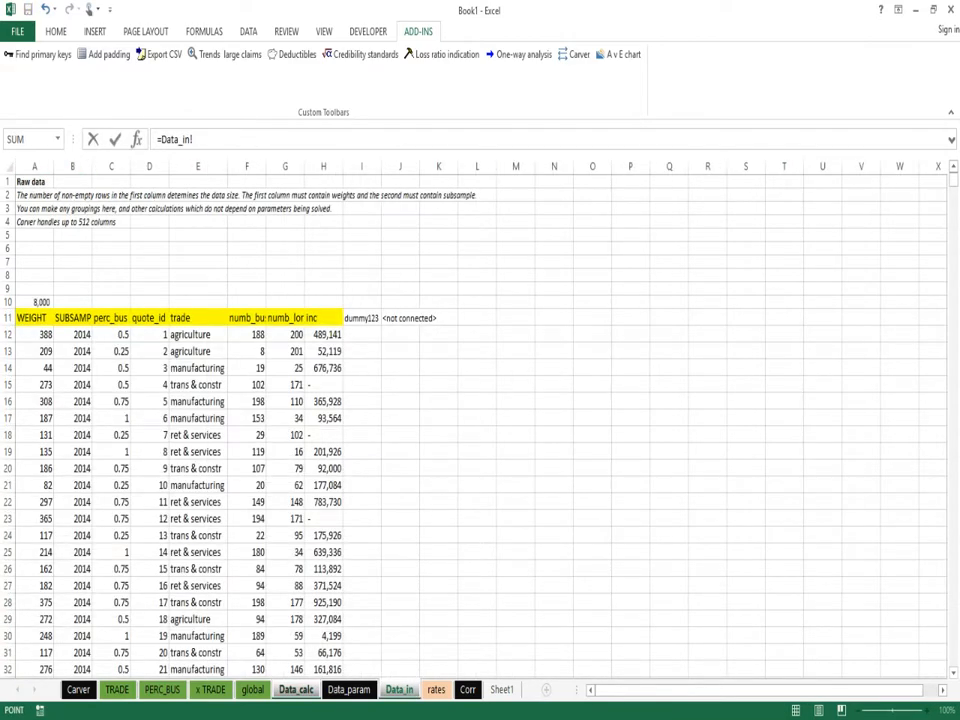
left_click(286, 335)
type("*")
key("ctrl+Page_Down")
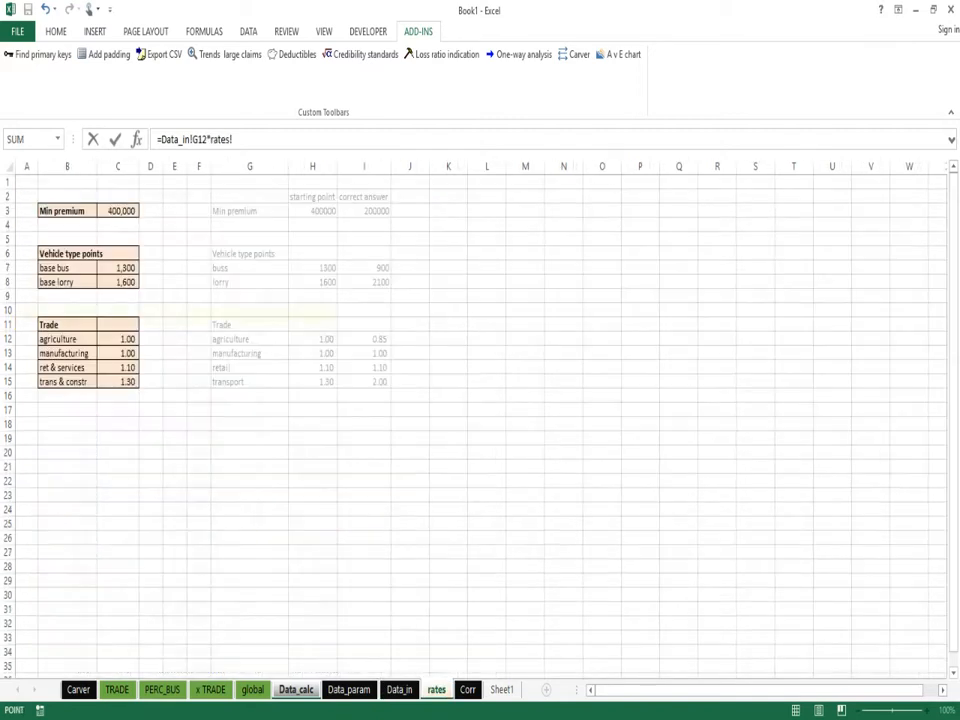
left_click(118, 282)
key("F4")
type("*")
left_click(253, 690)
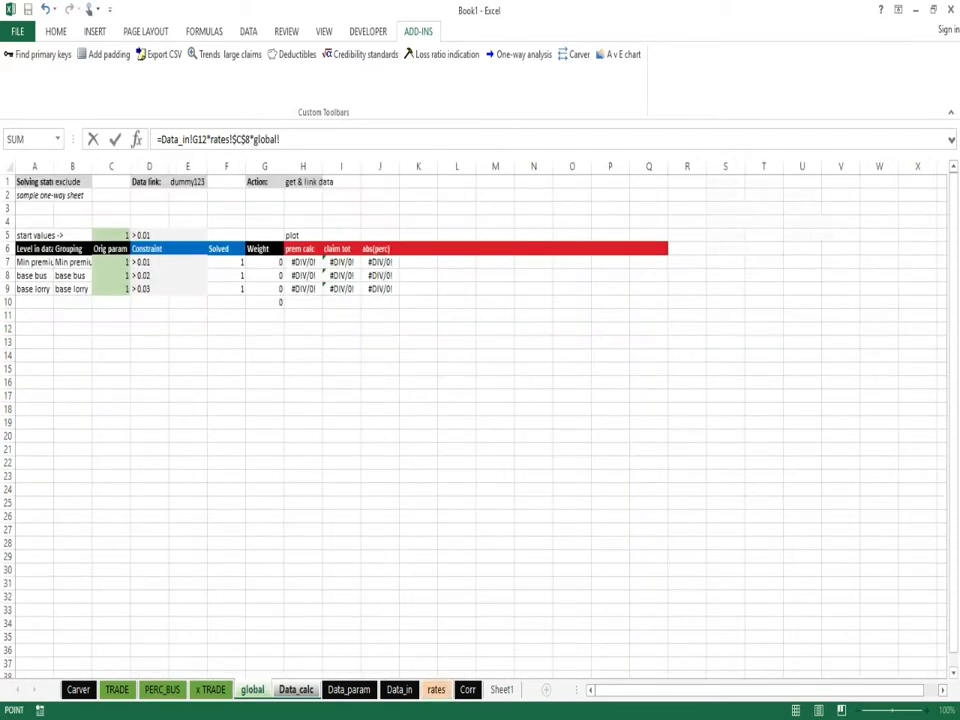
left_click(227, 289)
key("F4")
key("Return")
key("Up")
key("Left")
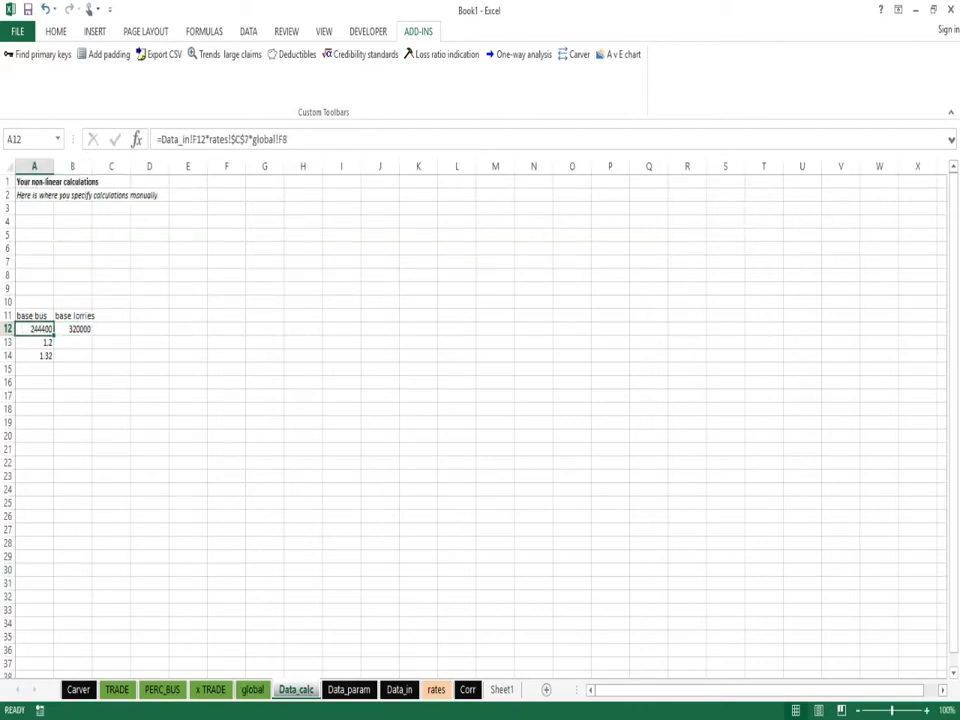
Add the header total in C11 beside the base lorries header.
key("Right")
key("Right")
key("Up")
type("total")
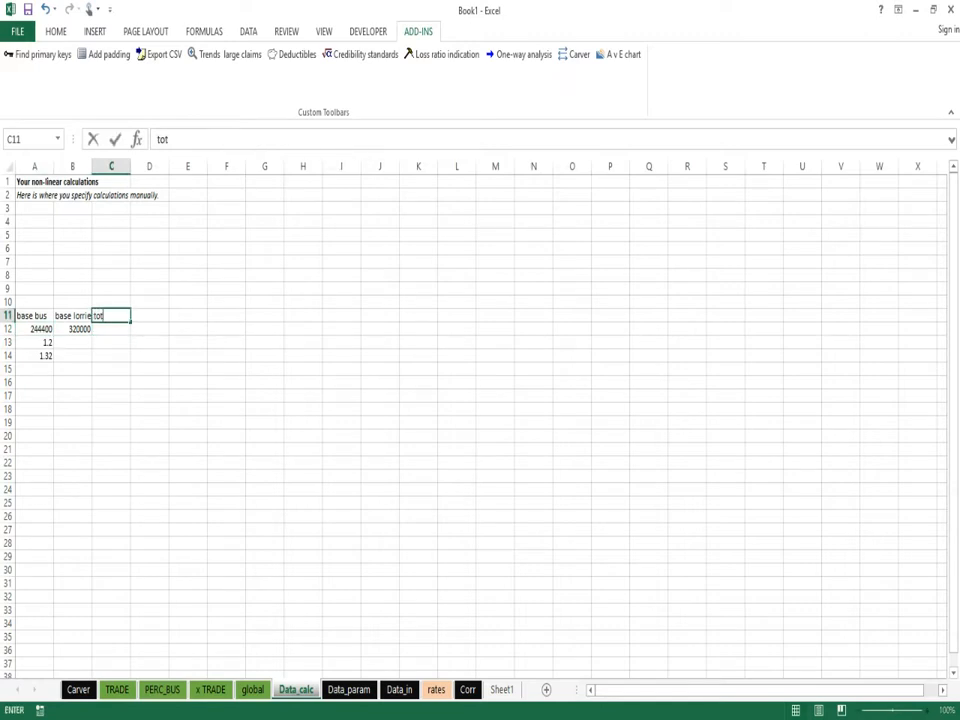
key("Return")
Make the global sheet reference in the A12 base bus formula absolute as global!$F$8.
type("(")
key("Left")
key("Left")
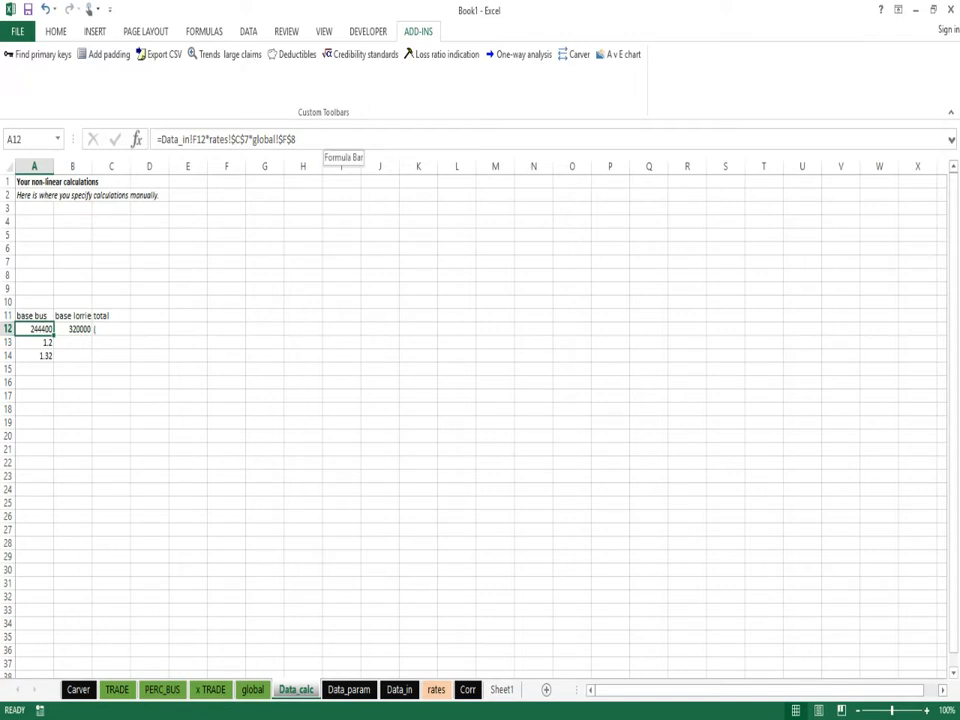
Start the total formula in C12 with the bracketed sum of both base premiums, =(A12+B12)*.
key("Right")
key("Right")
type("=")
key("Left")
key("Left")
type("+")
key("Right")
type(")*")
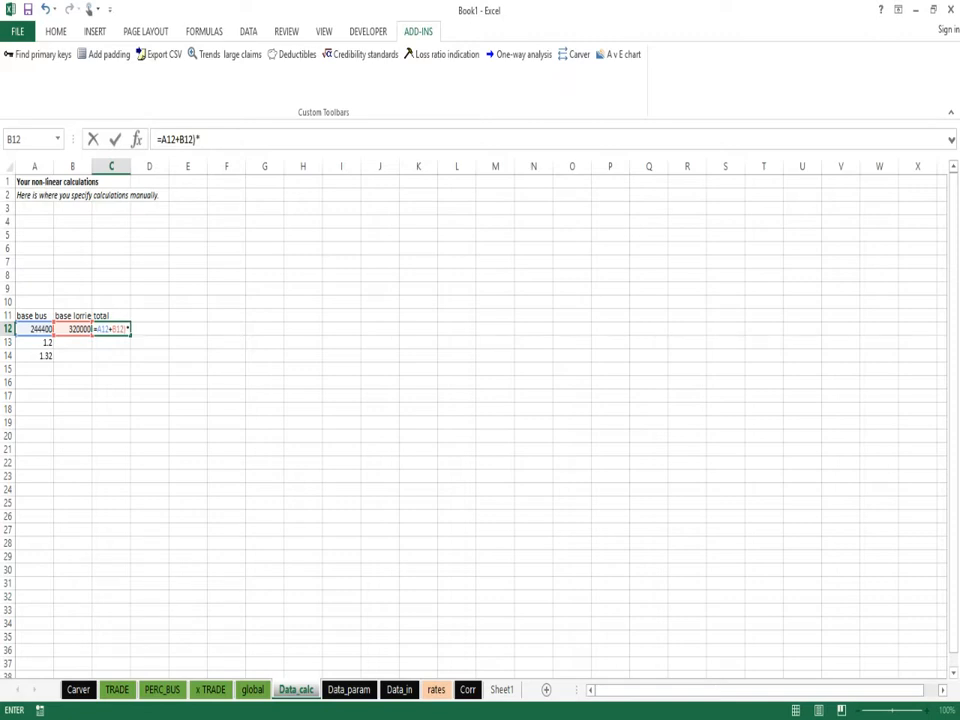
left_click(162, 139)
type("(")
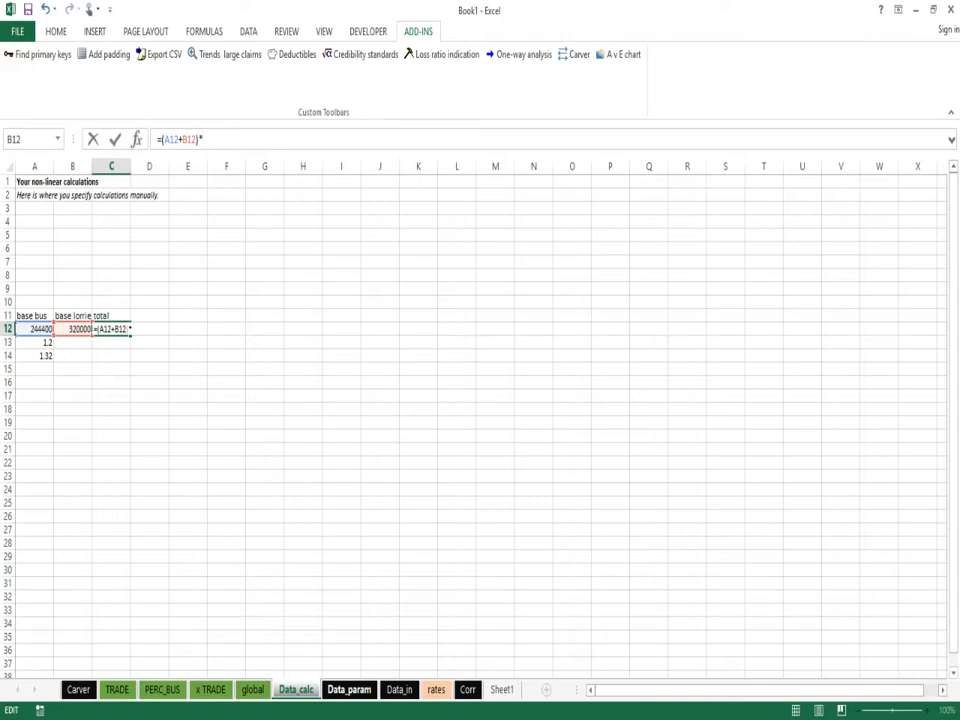
Complete the C12 total formula by multiplying the sum by the TRADE factor Data_param!B12 and the x TRADE factor Data_param!D12.
left_click(349, 689)
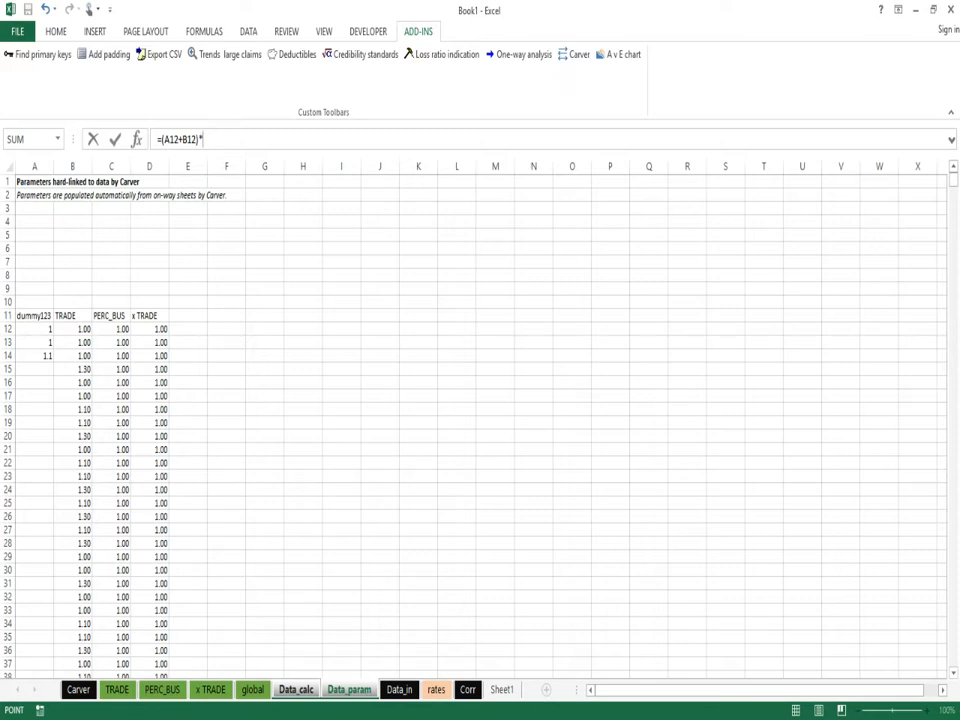
left_click(73, 329)
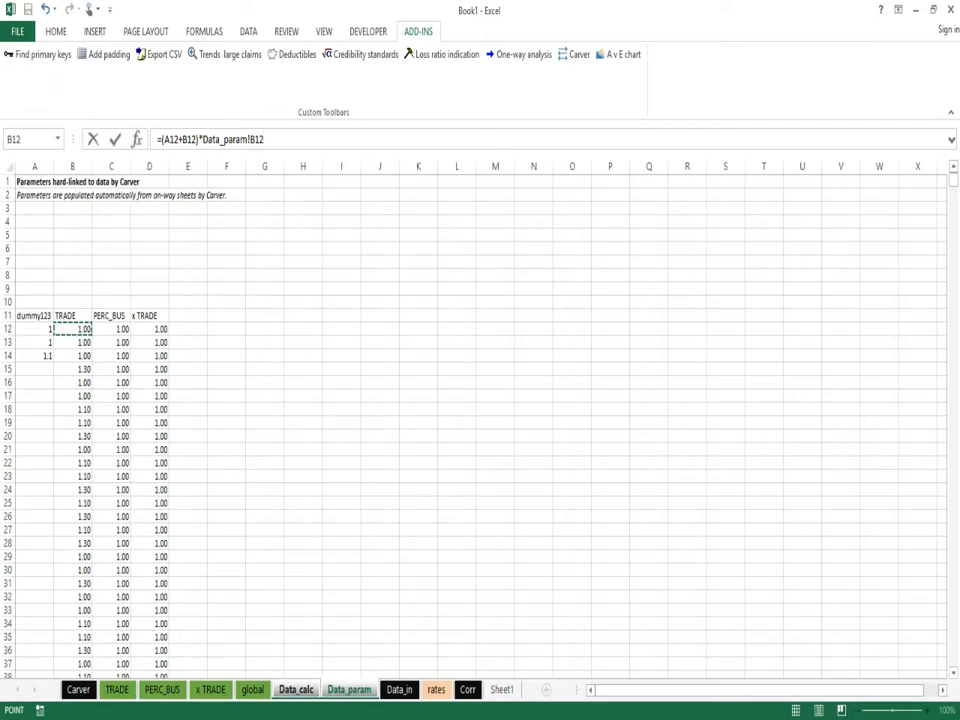
scroll(55, 246, "down", 12)
scroll(263, 154, "down", 20)
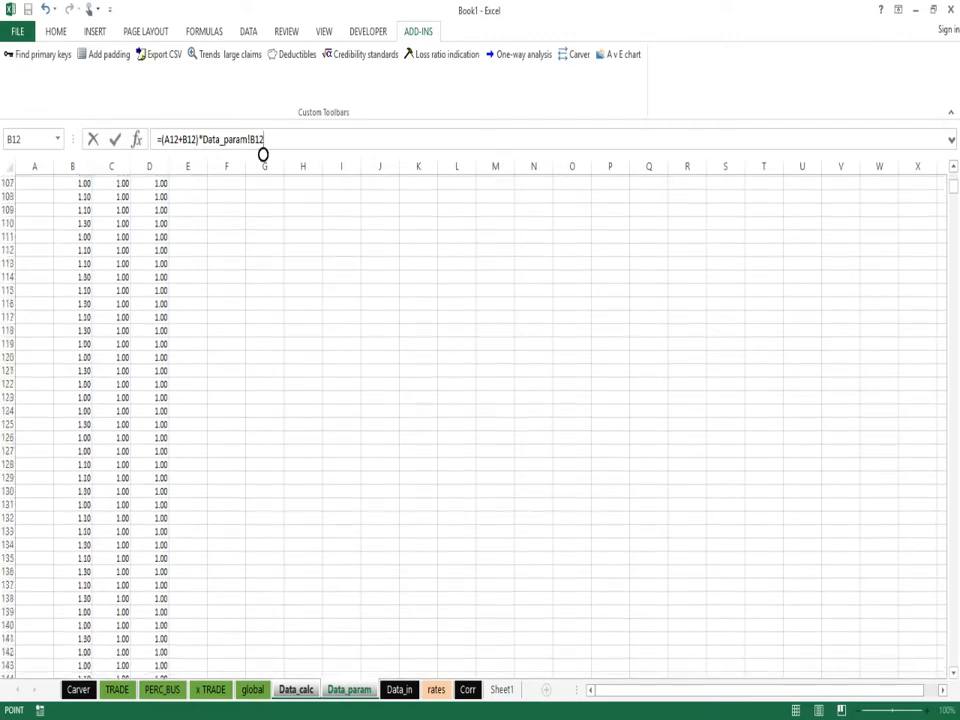
scroll(263, 154, "down", 20)
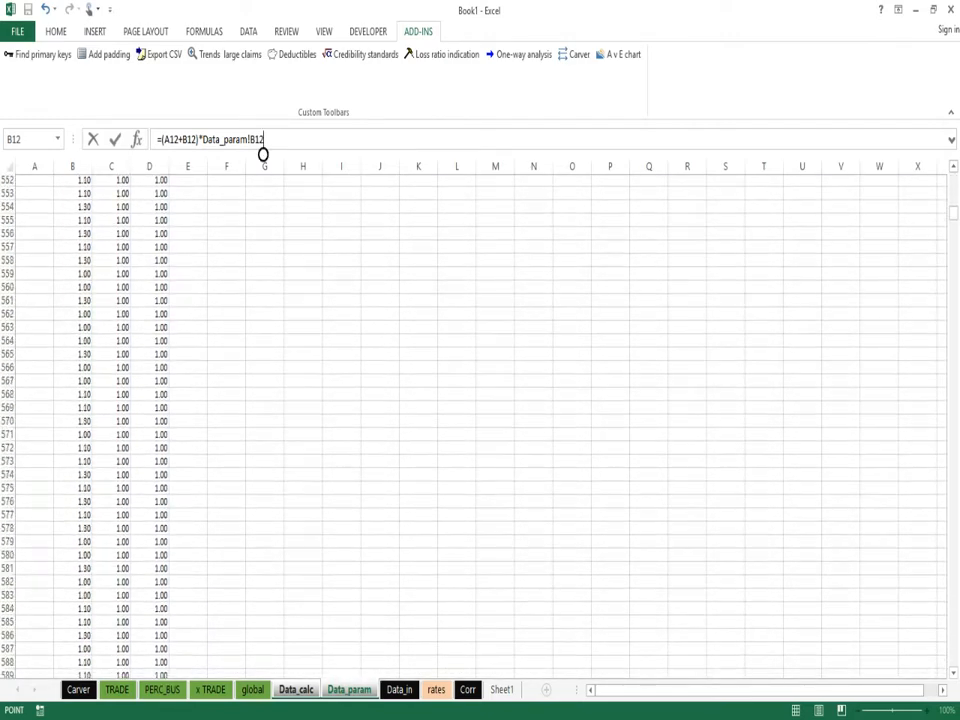
scroll(263, 154, "down", 16)
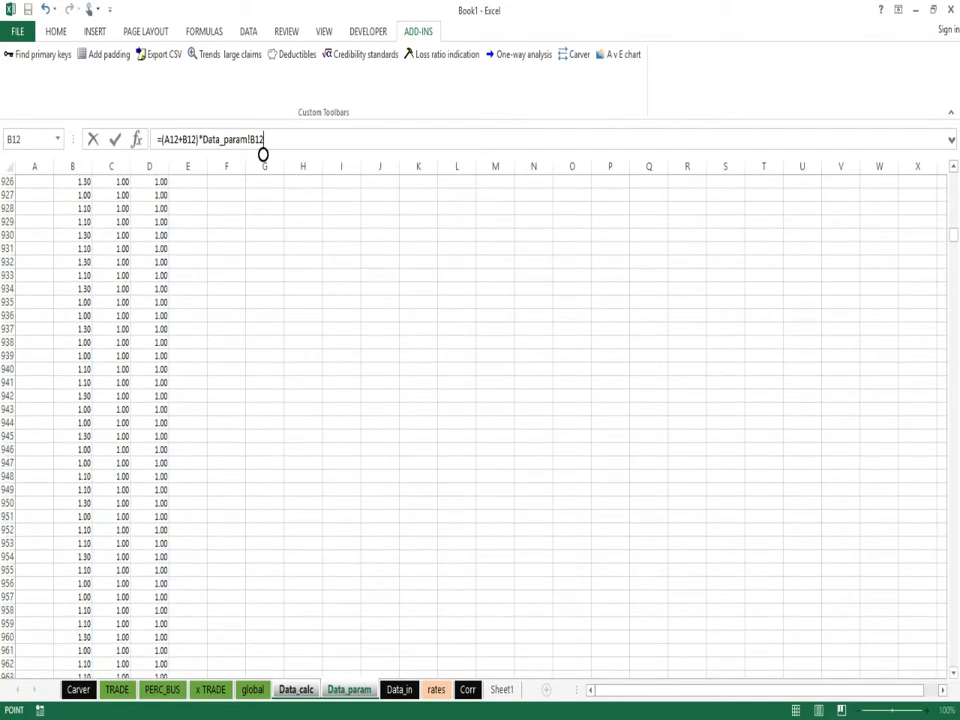
scroll(263, 154, "down", 20)
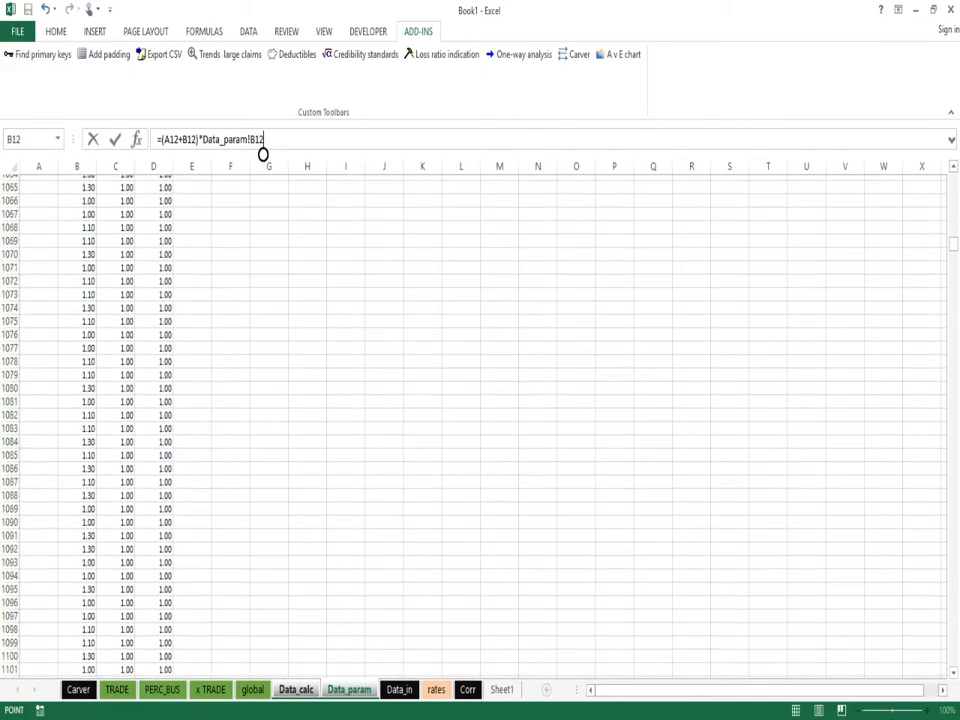
scroll(263, 154, "up", 20)
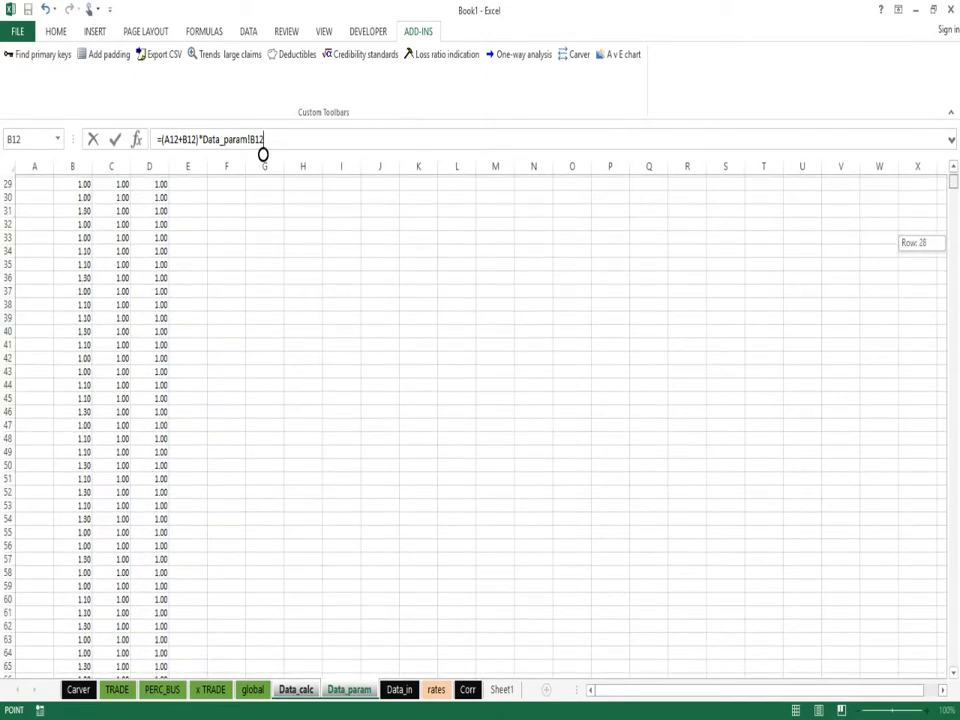
type("*")
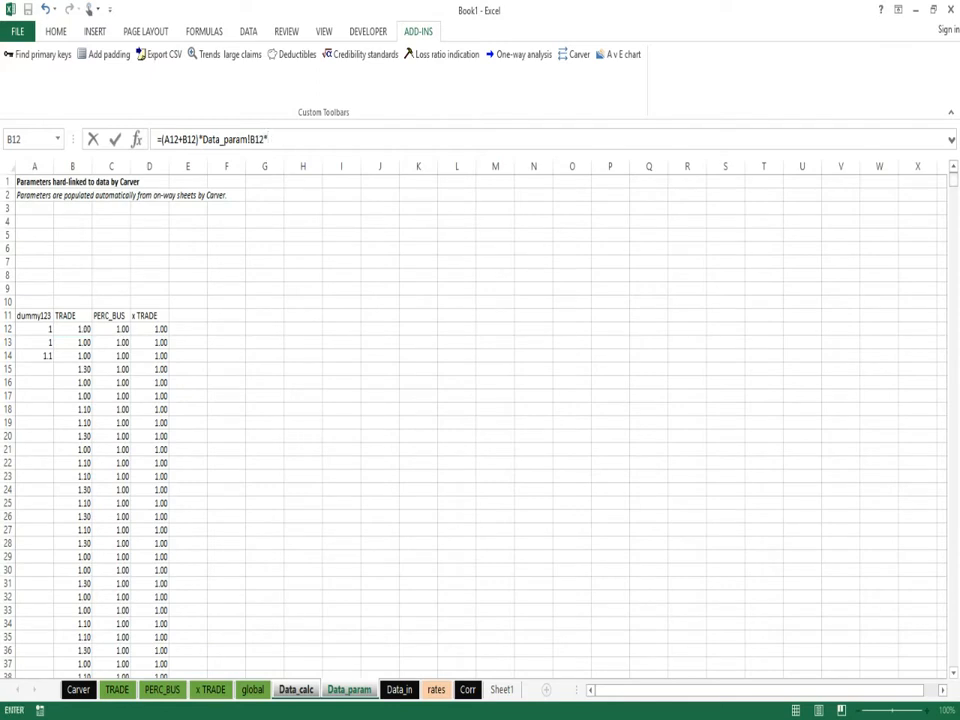
left_click(150, 329)
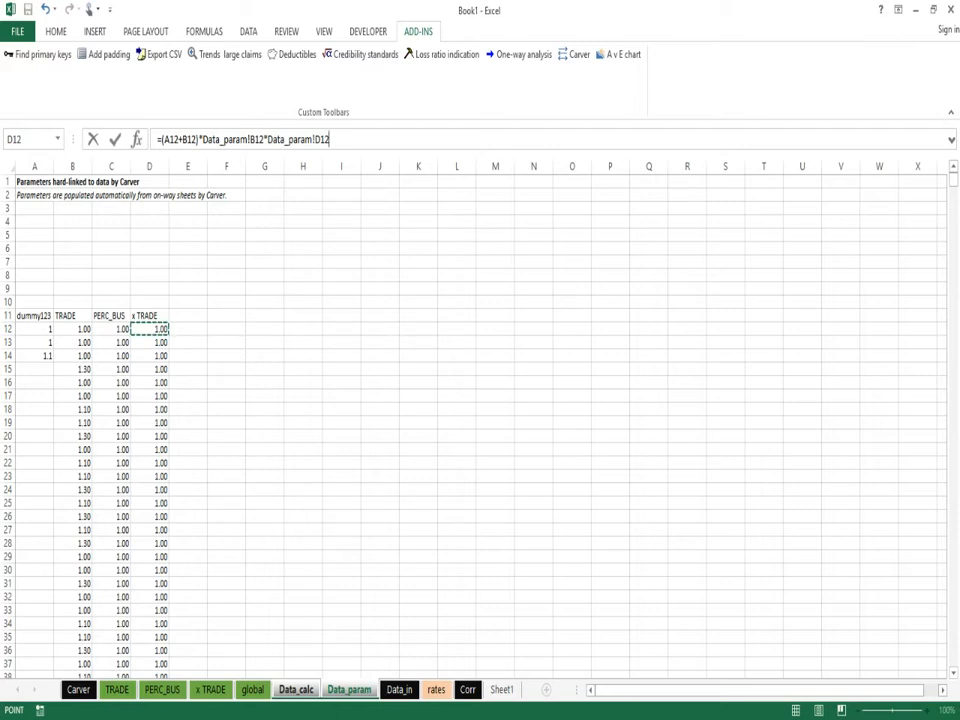
key("Return")
left_click(111, 329)
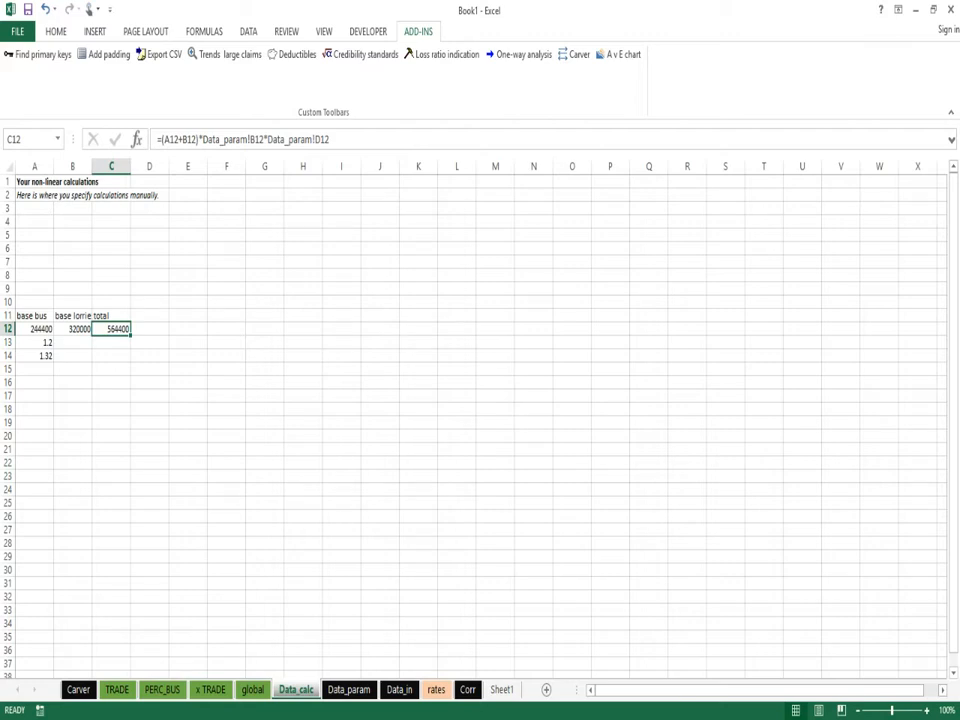
Enter the minimum premium formula =MAX(C12,rates!$C$3*global!$F$7) in D12 of the Data_calc sheet.
left_click(149, 329)
type("=")
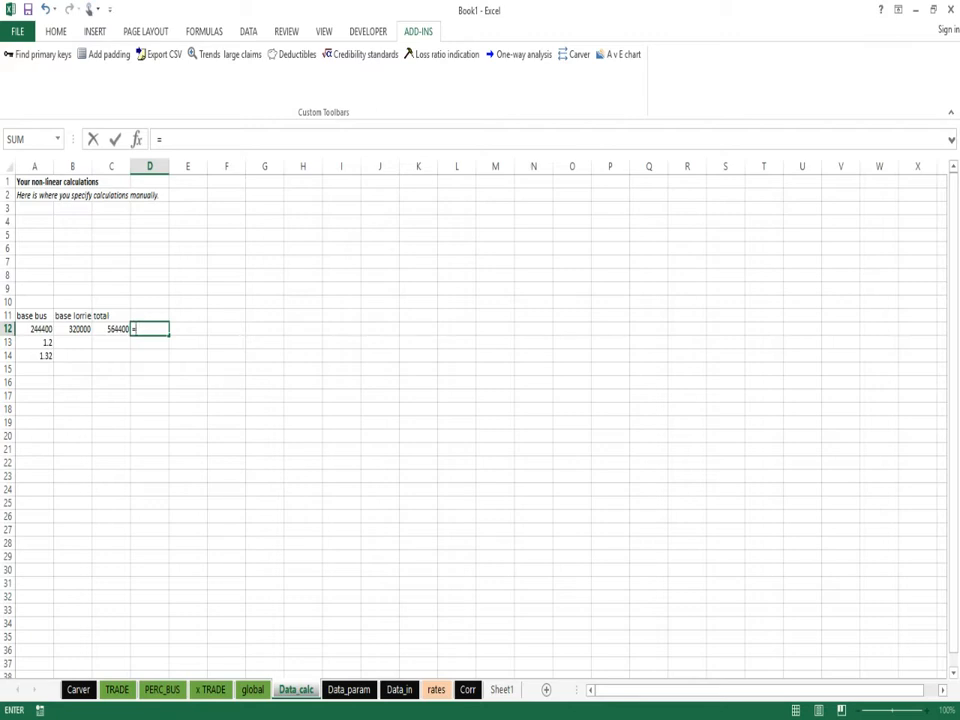
type("max(")
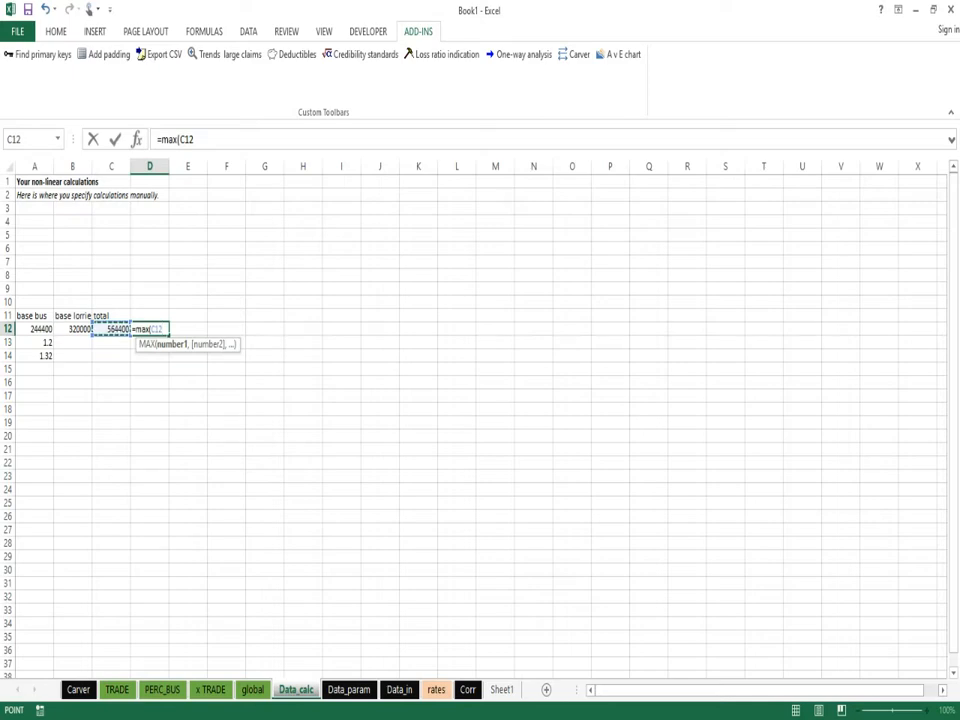
type(",")
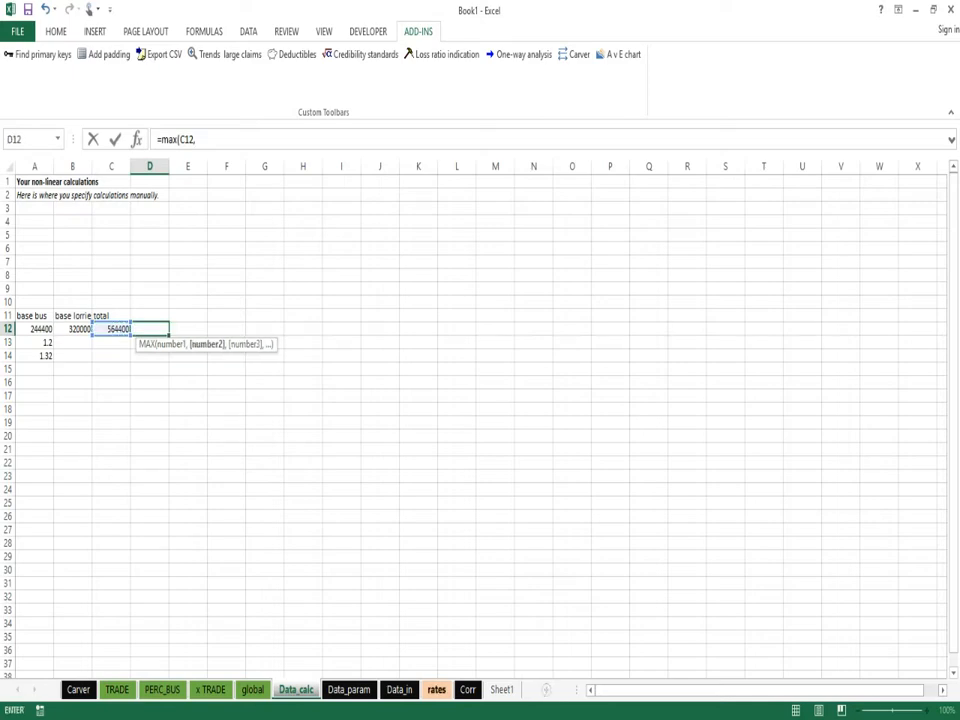
left_click(436, 689)
left_click(118, 211)
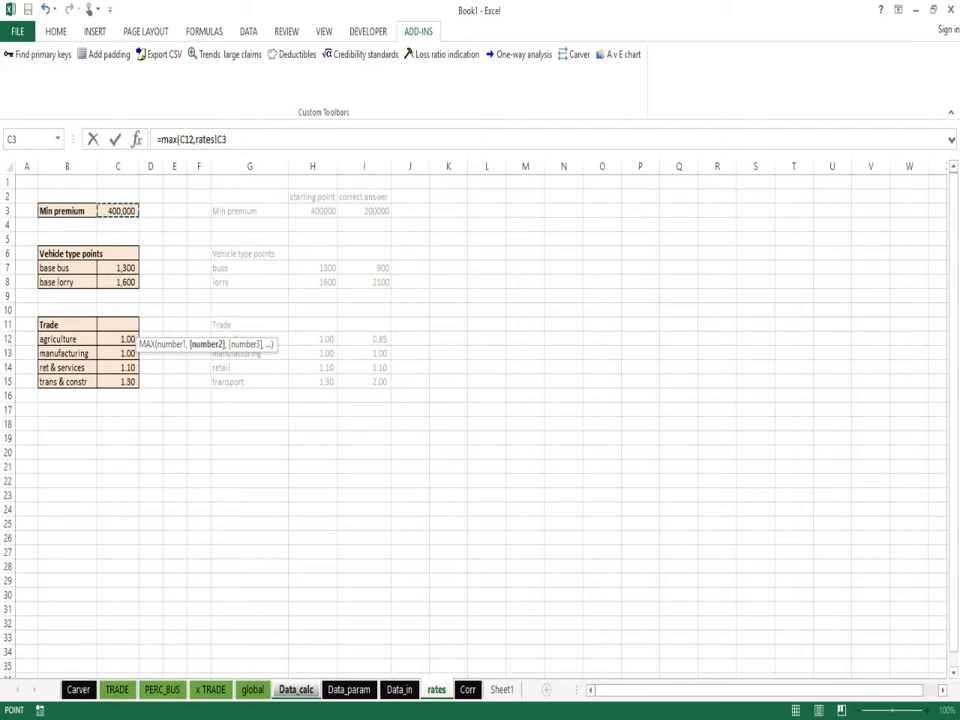
key("F4")
type("*")
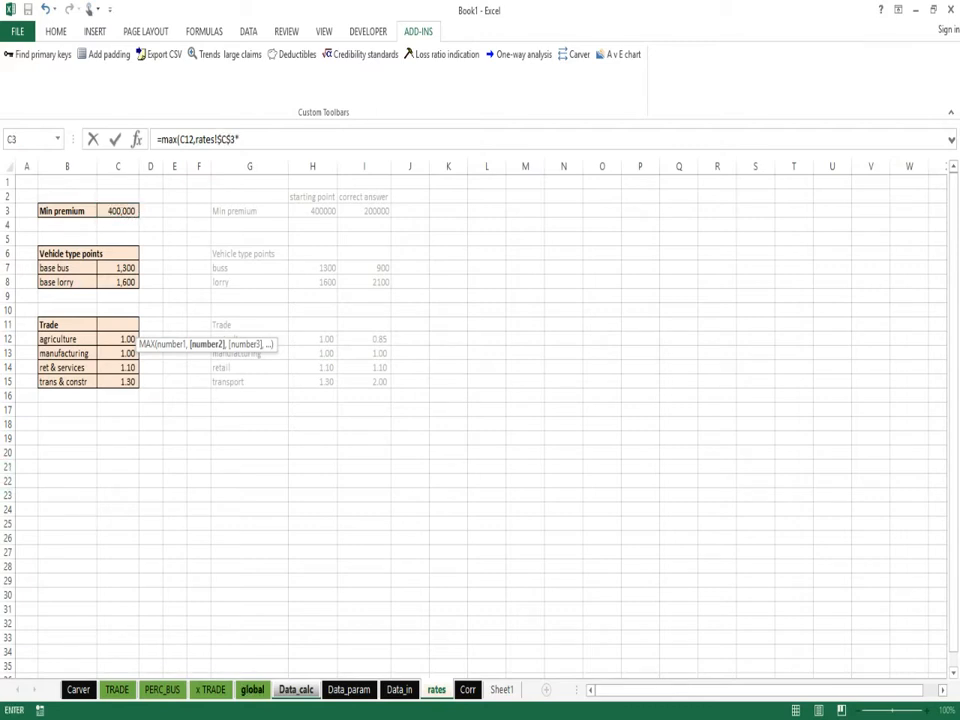
left_click(252, 689)
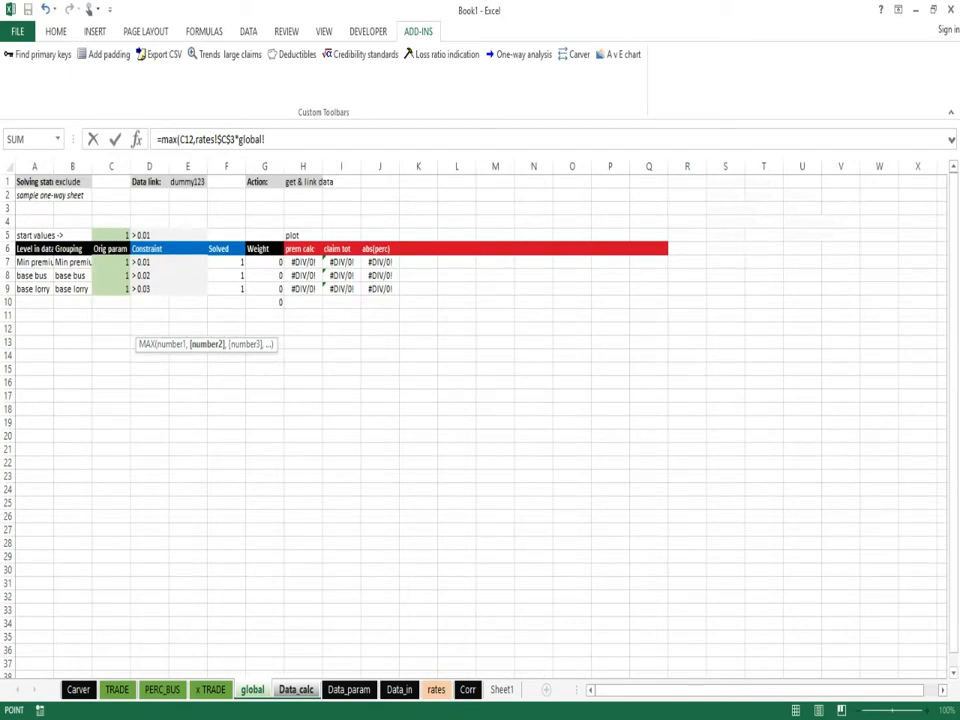
left_click(226, 262)
key("F4")
key("Return")
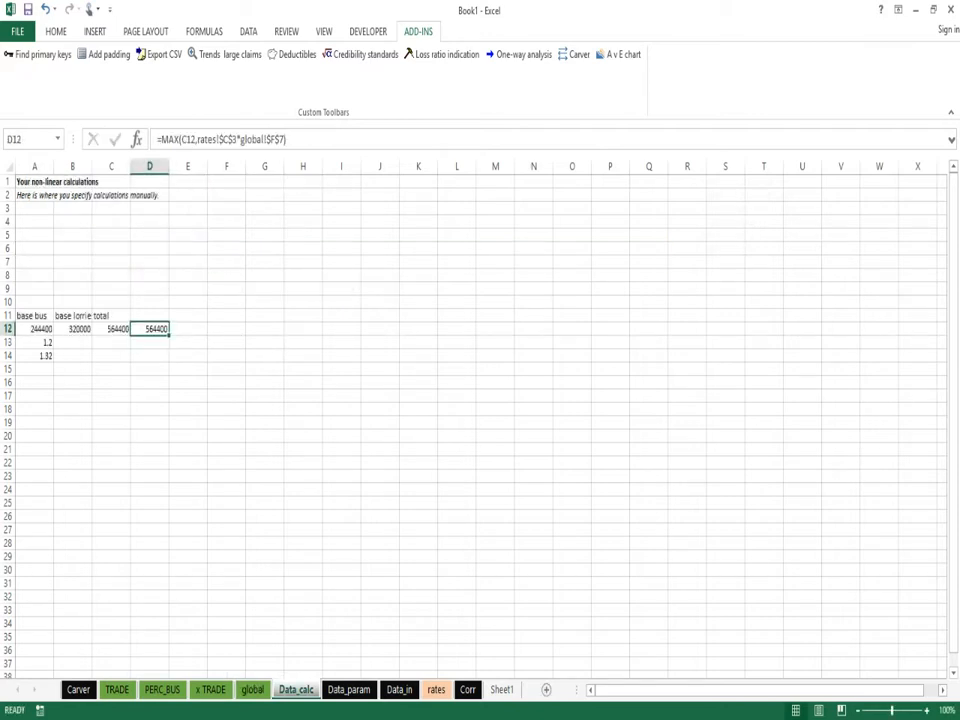
Add the header final prem in D11 above the minimum premium formula.
left_click(150, 315)
type("final")
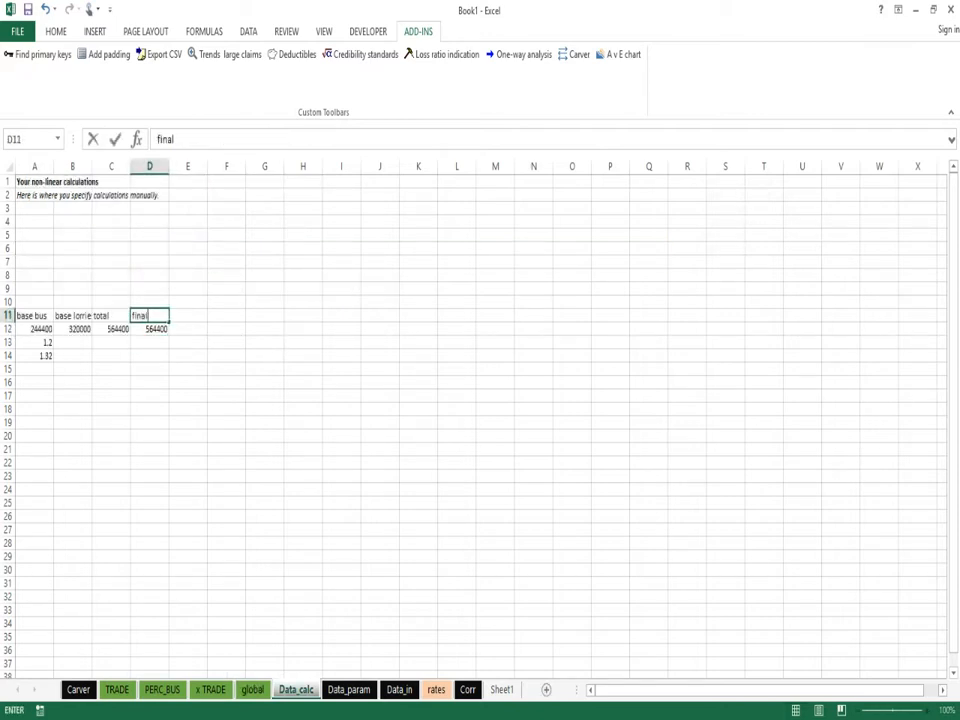
type(" prem")
key("Return")
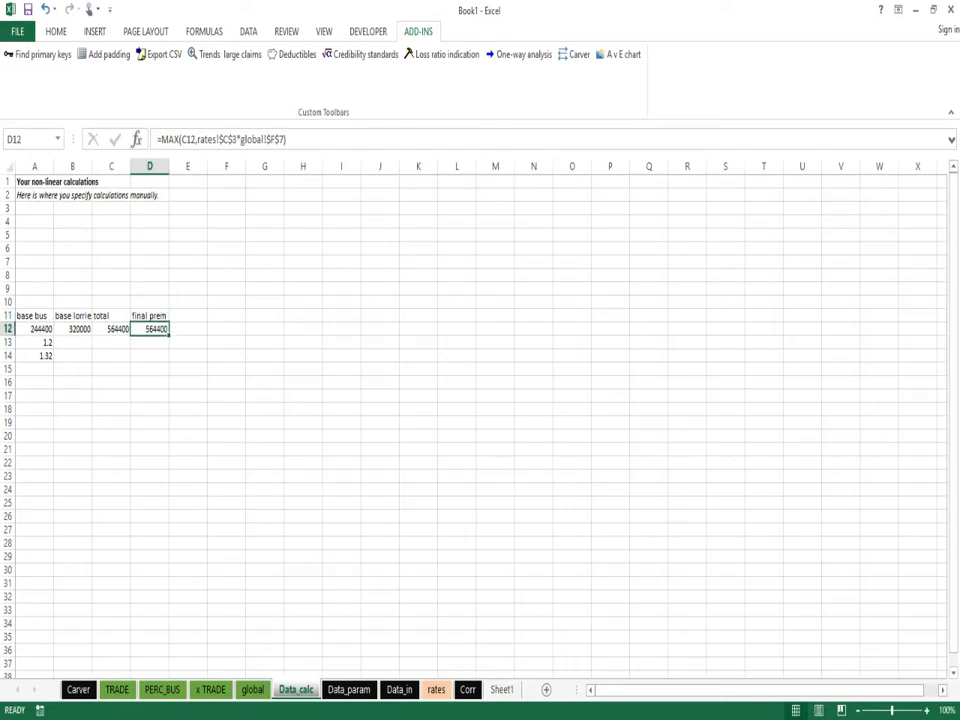
key("alt+Tab")
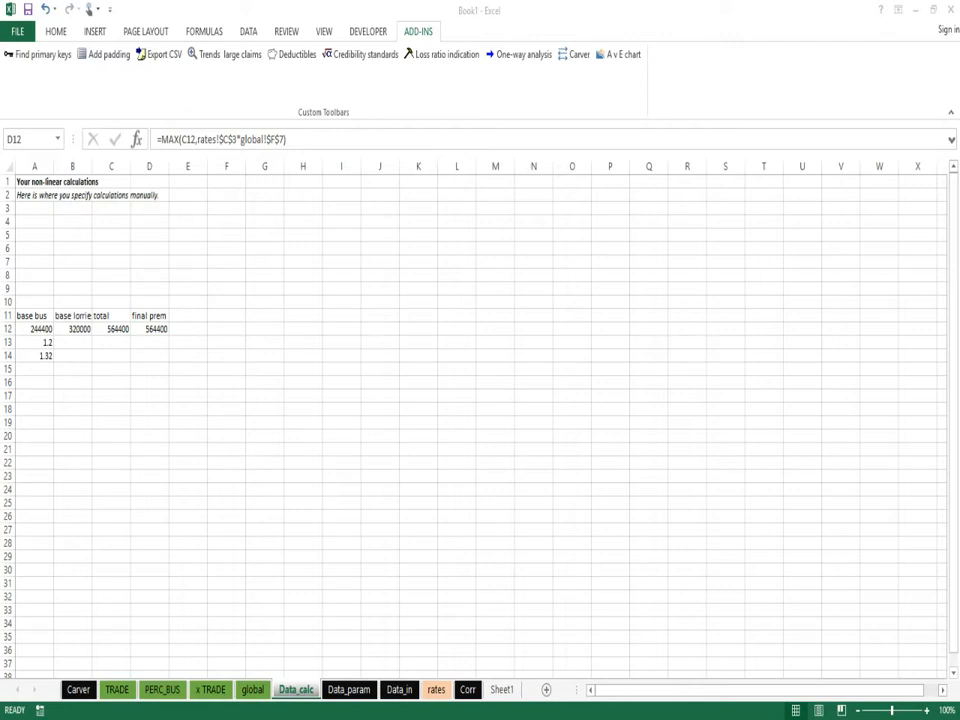
key("alt+Tab")
Run Carver with the reset & connect action from the Carver sheet.
left_click(78, 690)
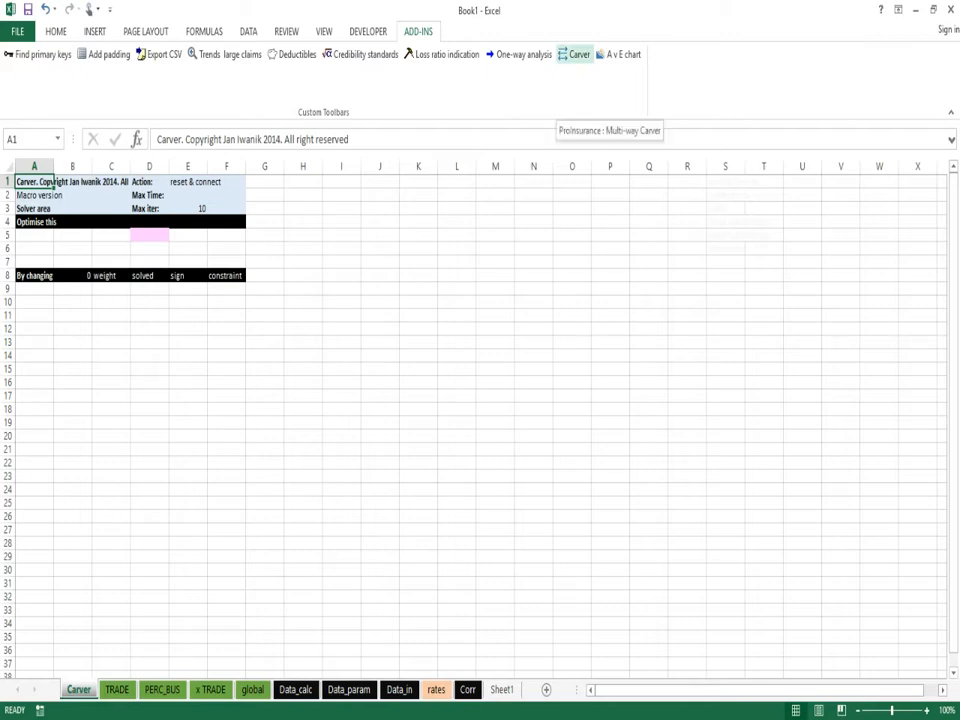
left_click(578, 54)
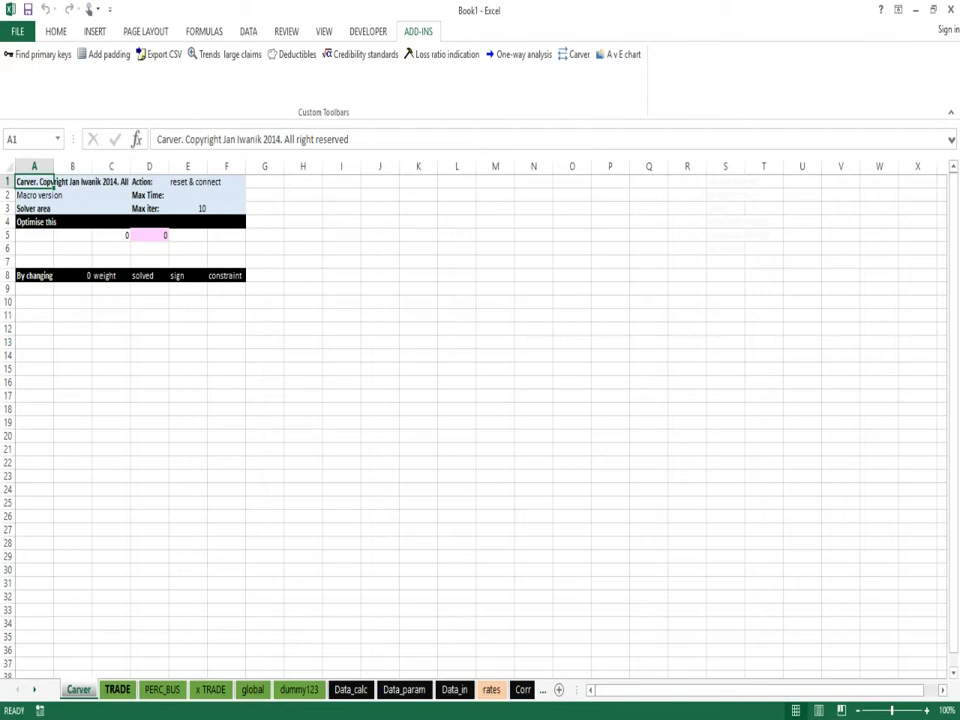
Examine the avg prem header and its formula in H7 and the neighbouring avg column on the TRADE sheet.
left_click(117, 690)
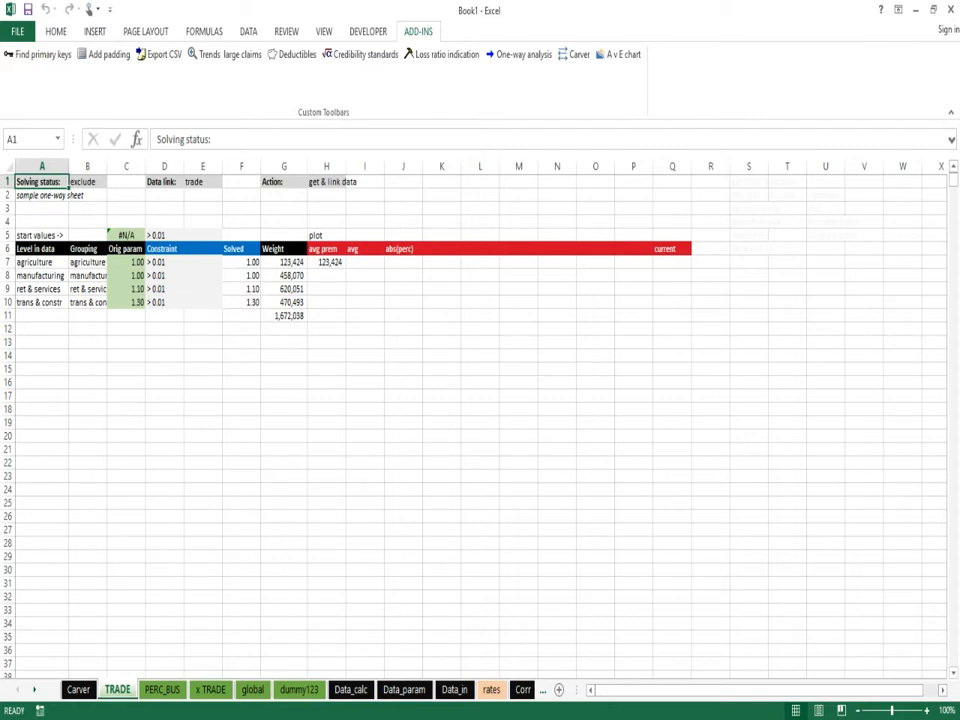
left_click(326, 249)
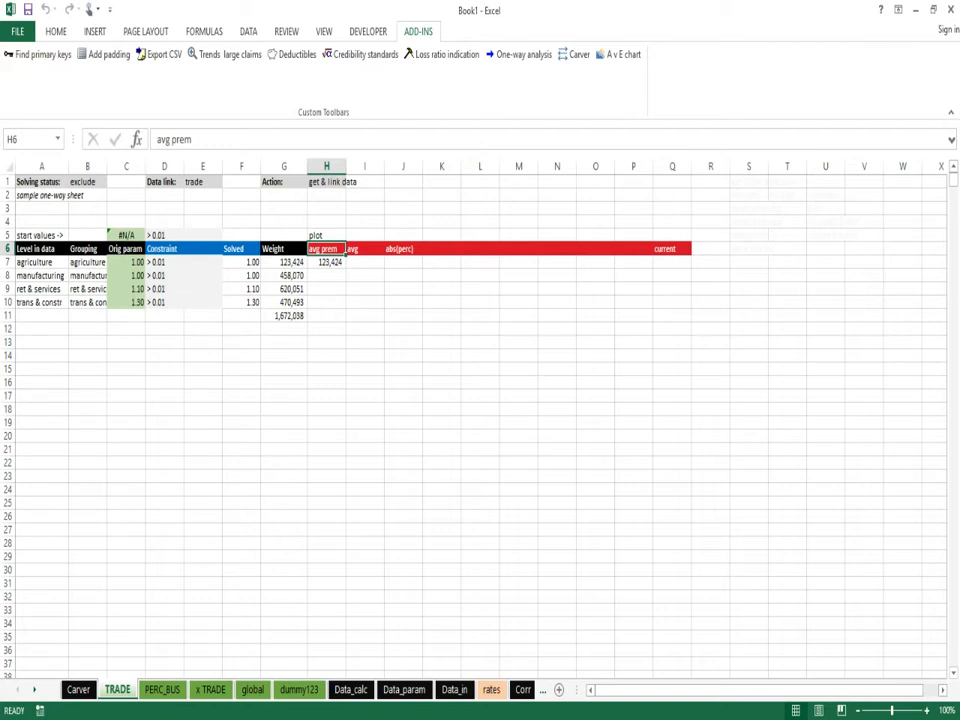
left_click(326, 262)
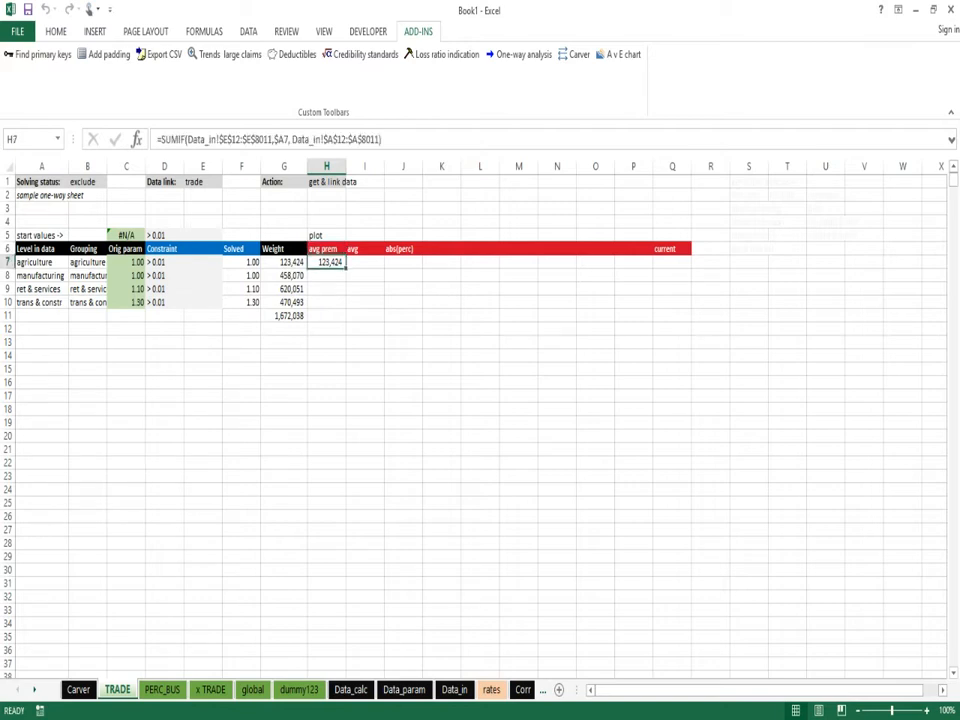
left_click(365, 262)
left_click(365, 248)
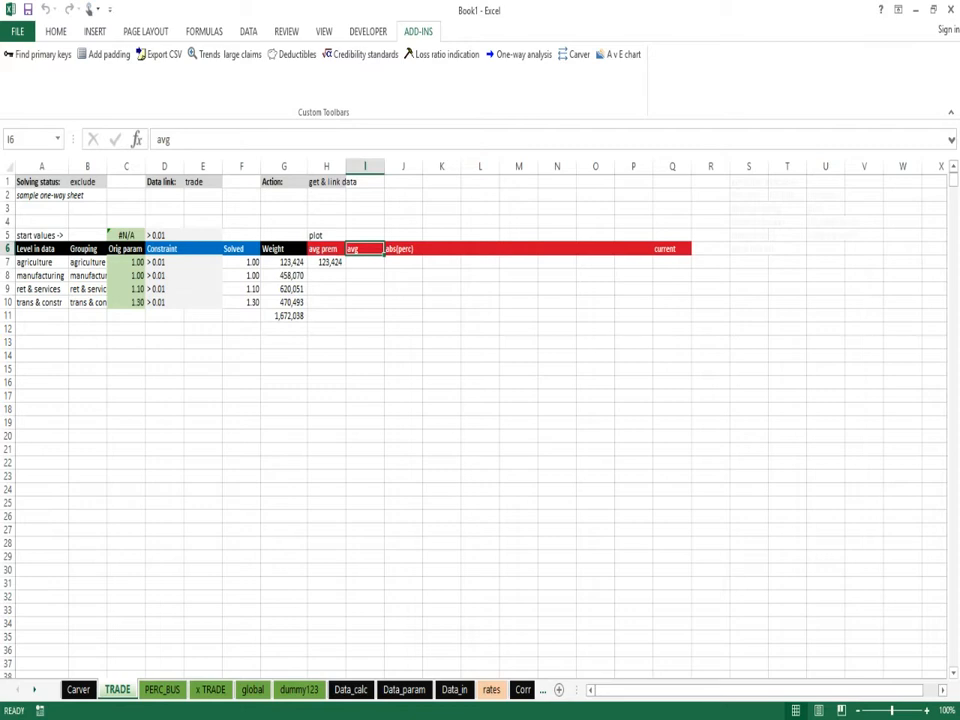
Rename the header in I6 of the TRADE sheet as avg loss.
type("avg loss")
key("Return")
left_click(403, 248)
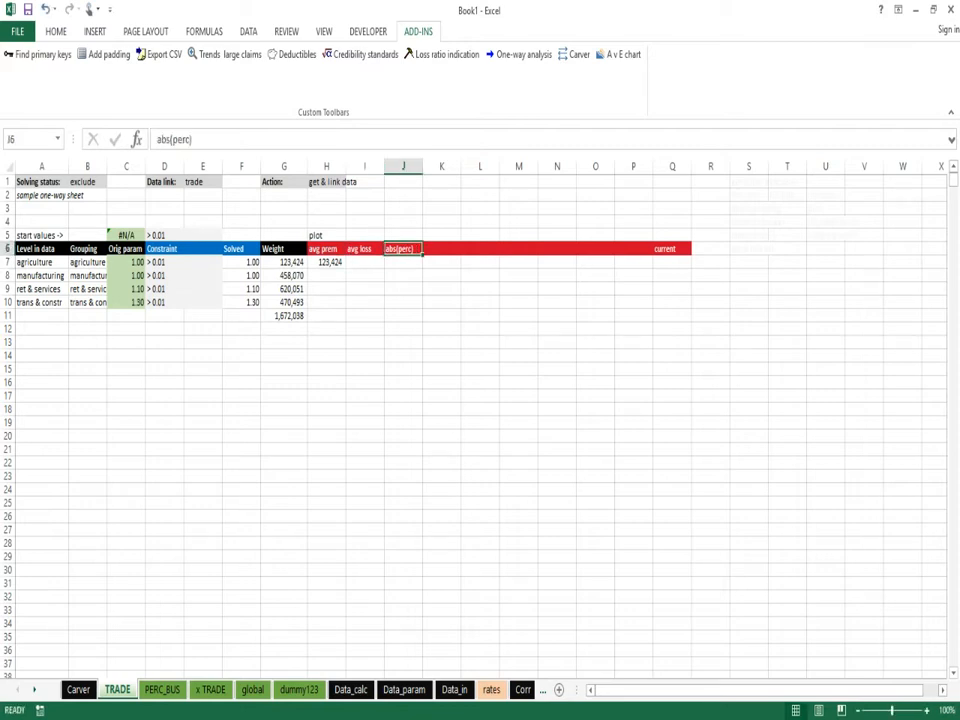
left_click(327, 262)
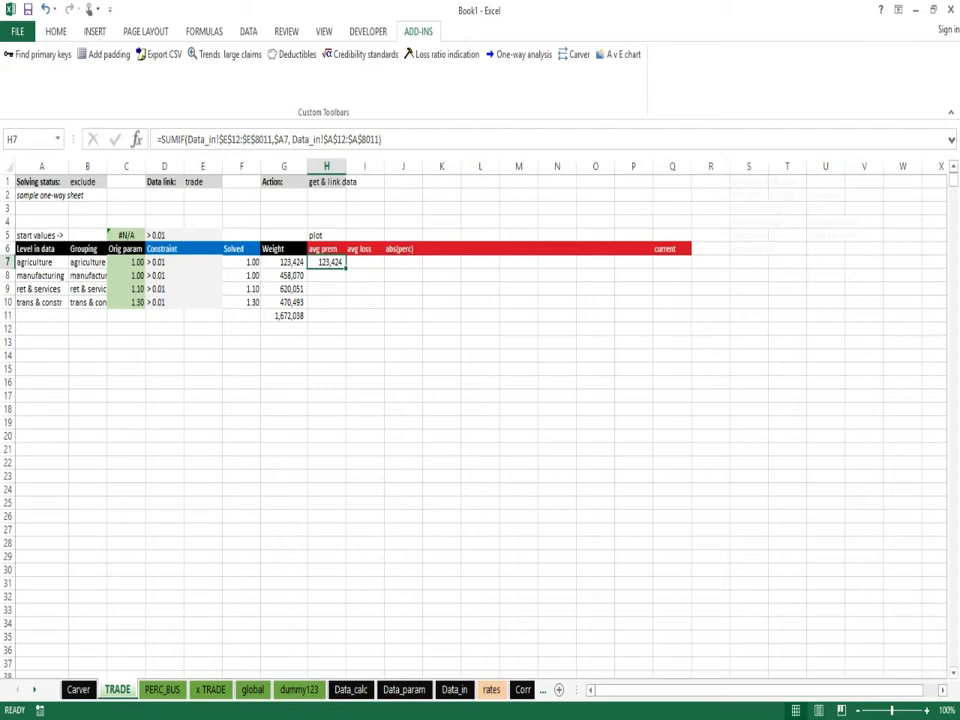
Copy the agriculture weight formula from G7 into H7 under avg prem.
left_click(284, 262)
key("ctrl+c")
left_click(327, 262)
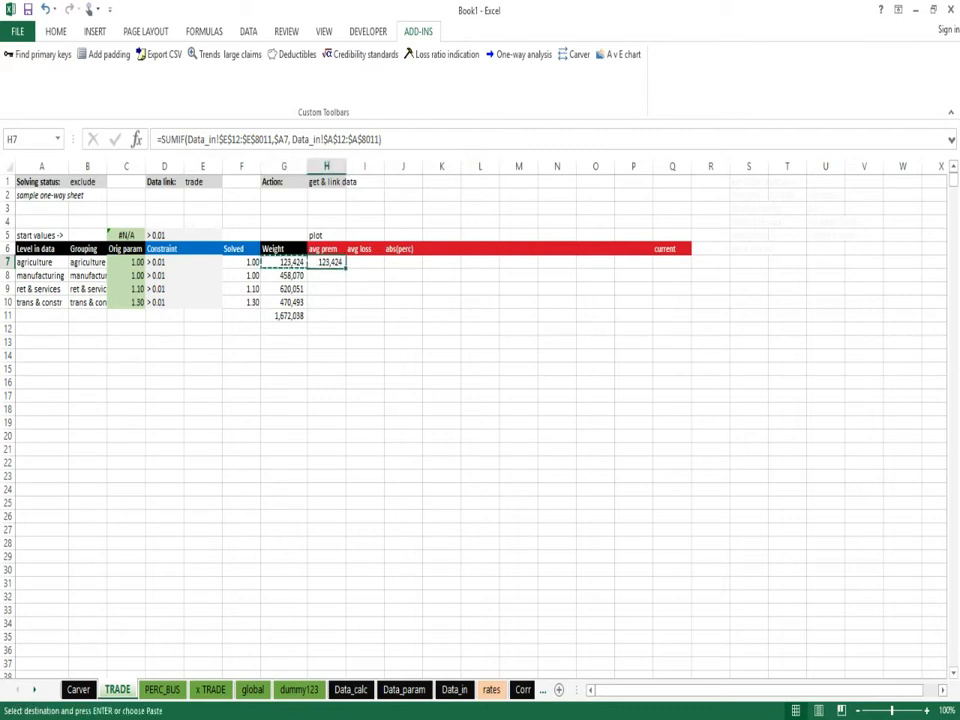
key("ctrl+v")
left_click(327, 275)
left_click(327, 262)
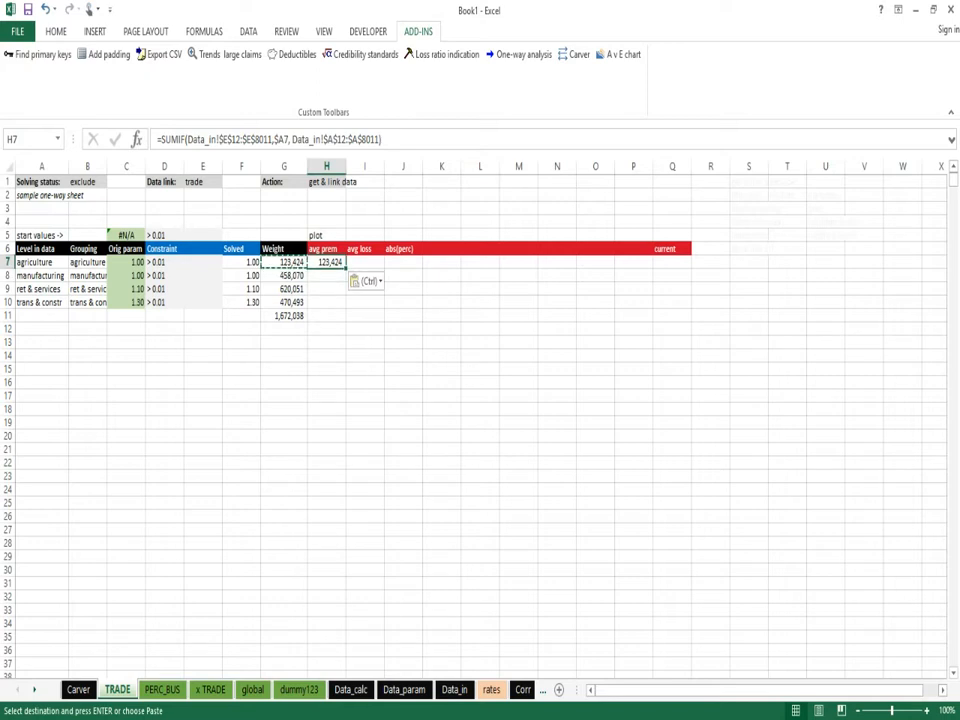
Replace the sum range of the SUMIF formula in H7 with the final premium column, Data_calc!$D$12:$D$8011.
left_click(291, 139)
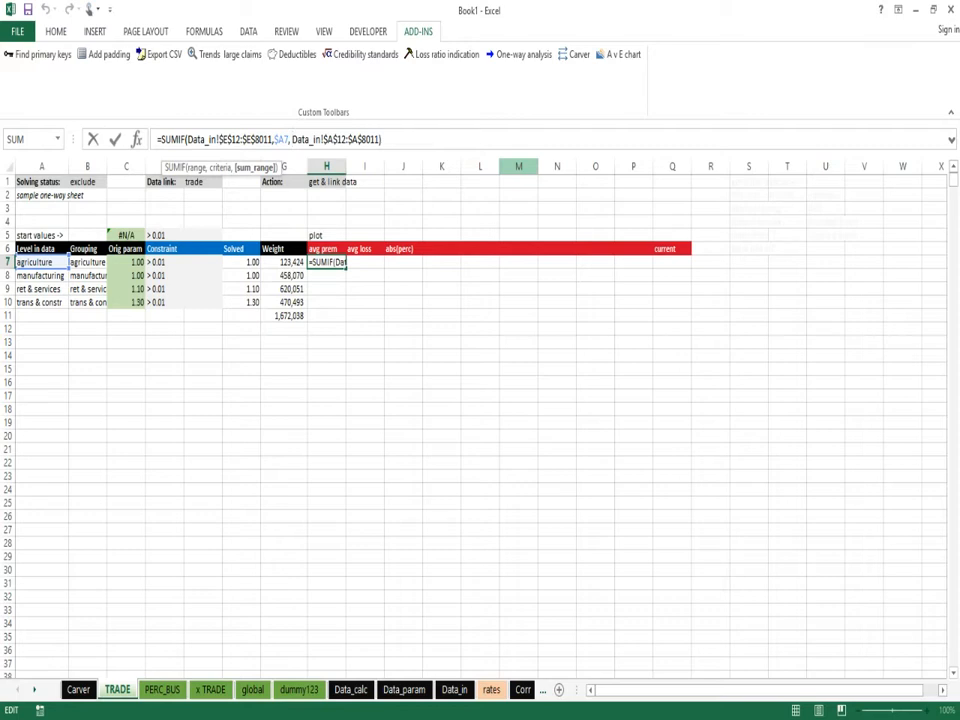
left_click_drag(292, 139, 379, 139)
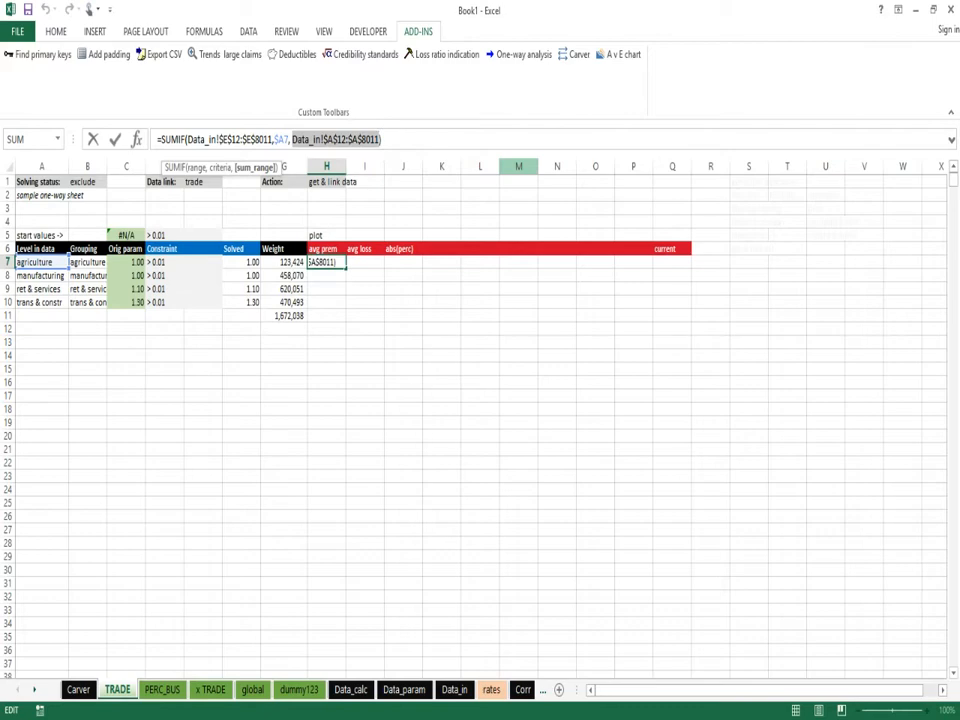
key("BackSpace")
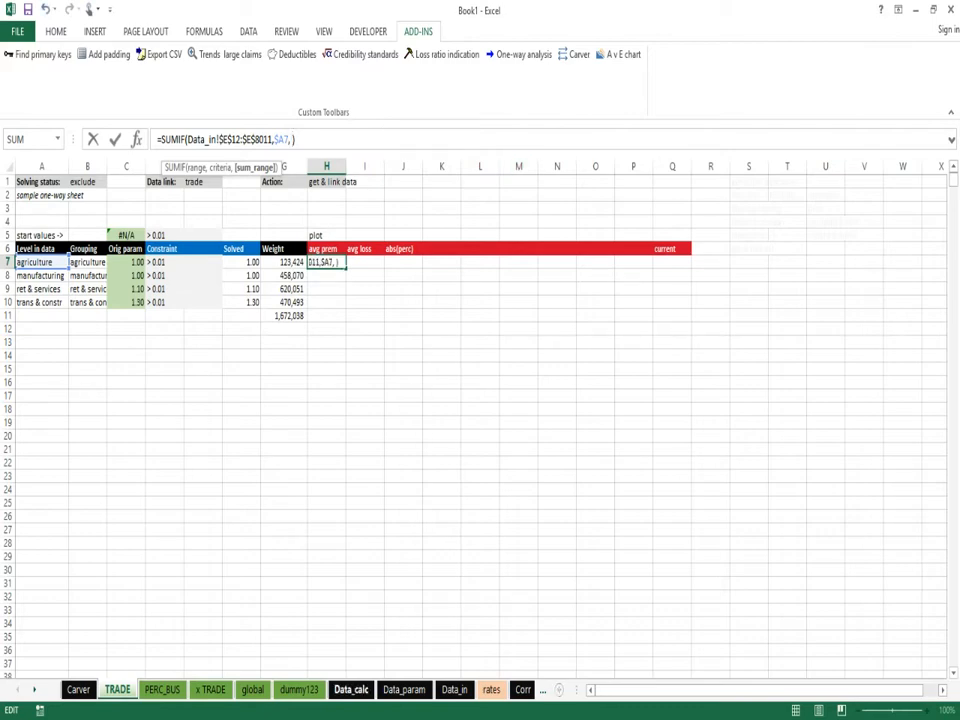
left_click(351, 689)
left_click(150, 328)
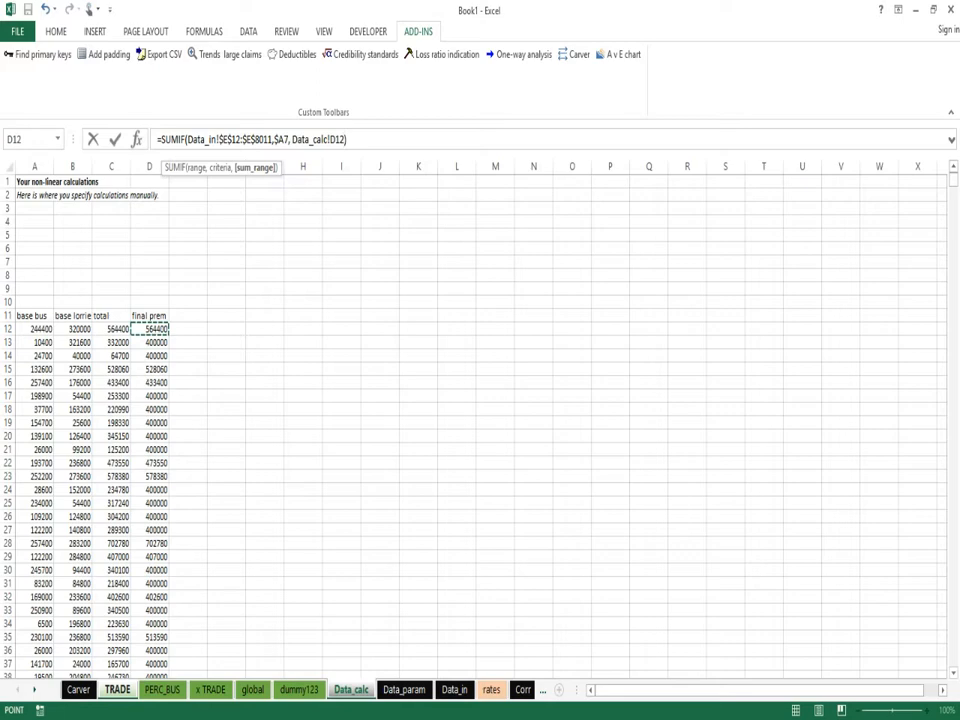
key("ctrl+shift+Down")
key("F4")
key("Return")
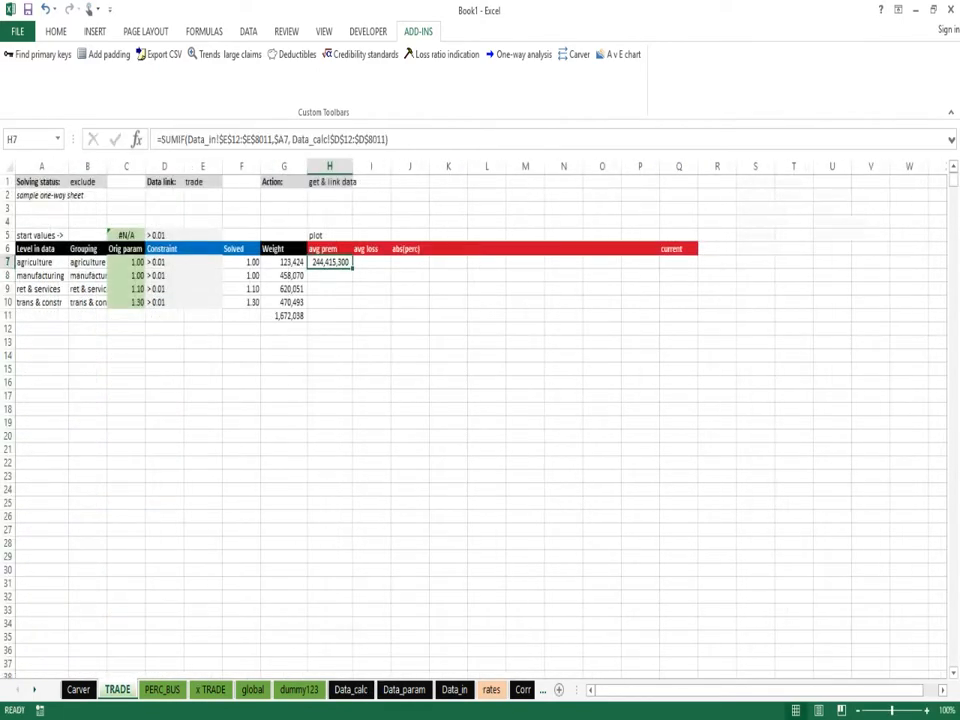
Divide the SUMIF in H7 by the agriculture weight, using the column-locked reference $G7.
left_click(425, 139)
type("/")
left_click(284, 262)
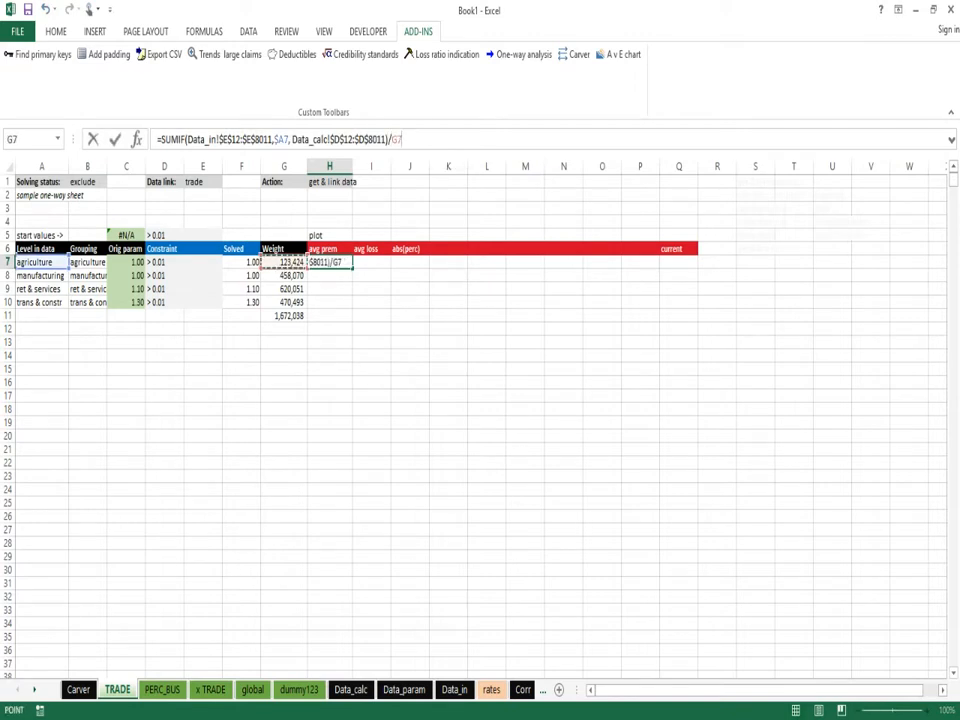
key("F4")
key("F4")
key("Return")
Copy the avg prem formula from H7 into I7 and change its sum range to the inc column, Data_in!$H$12:$H$8011.
left_click(330, 262)
key("ctrl+c")
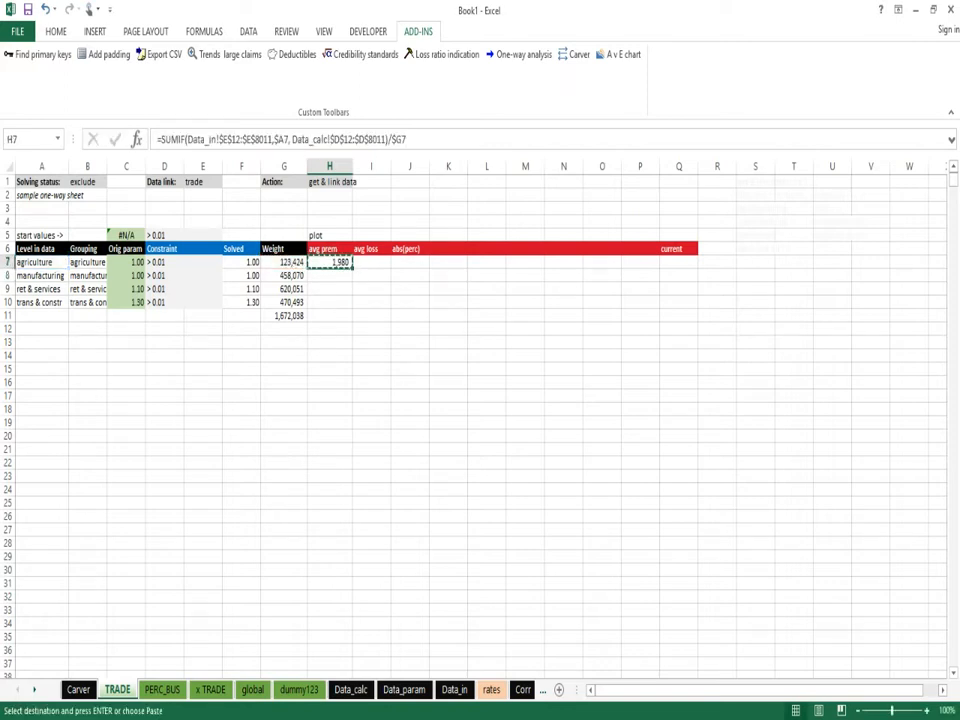
key("Right")
key("ctrl+v")
left_click_drag(292, 139, 387, 139)
key("Delete")
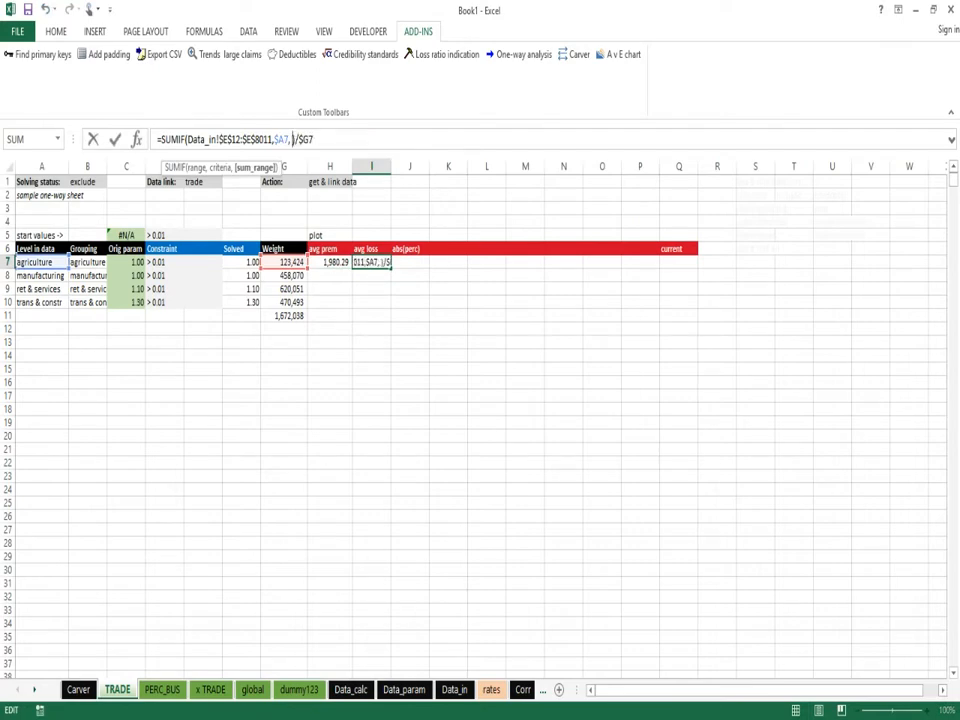
left_click(454, 689)
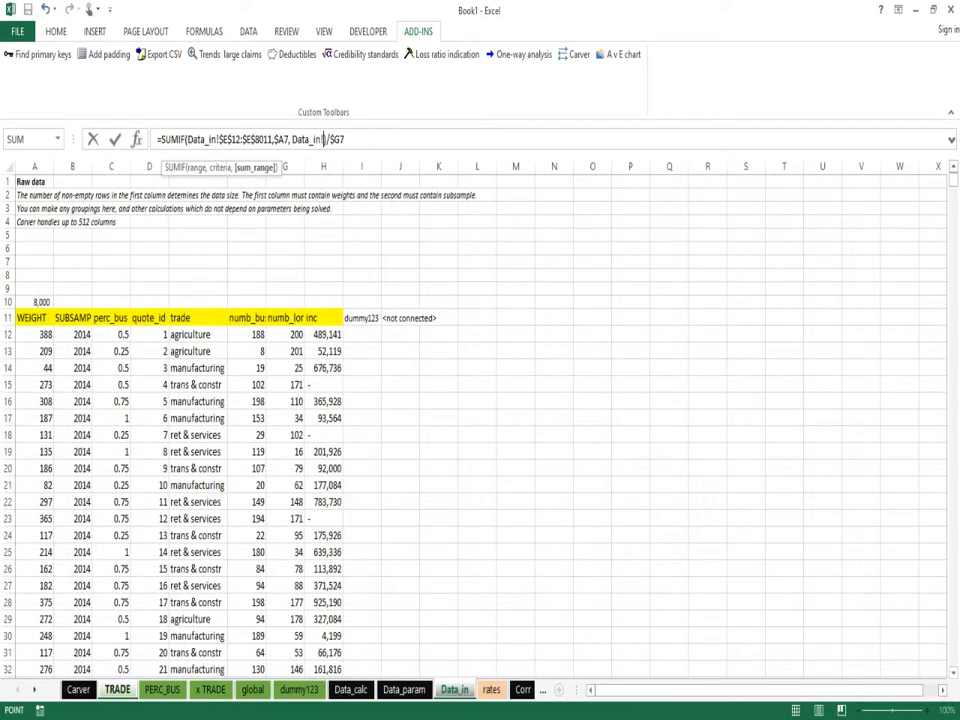
left_click_drag(321, 274, 378, 689)
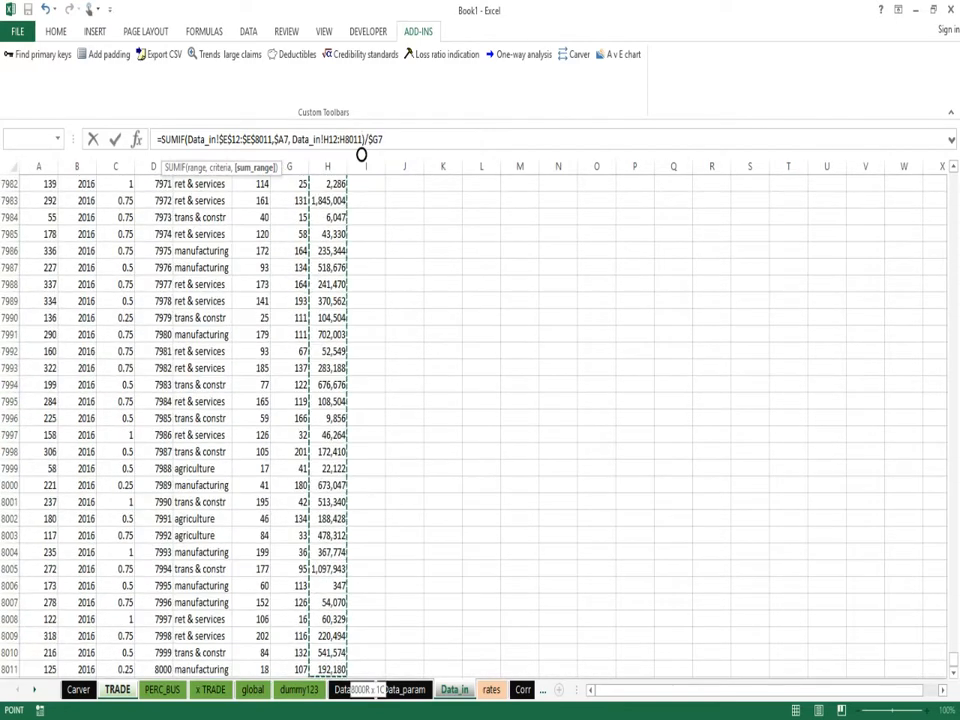
key("F4")
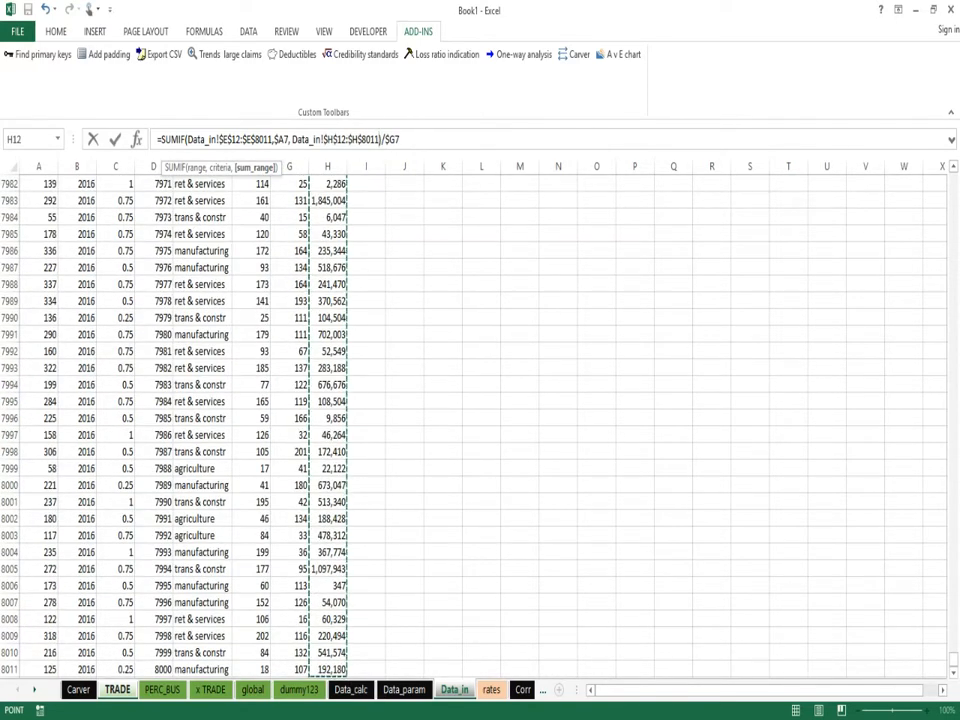
key("Return")
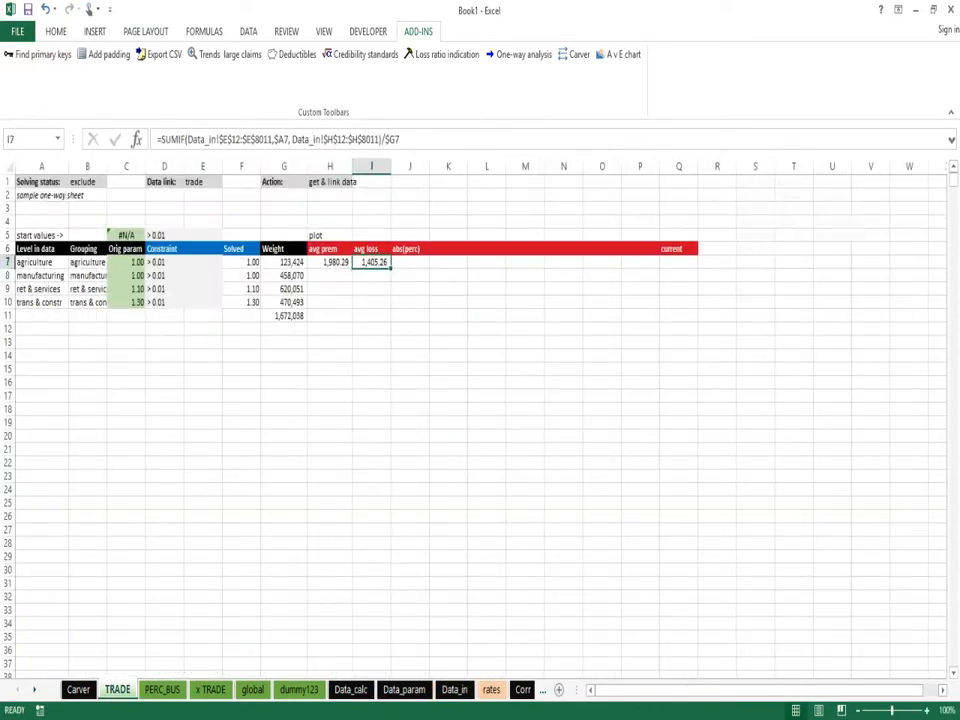
Format the average loss in I7 and the average premium in H7 to show no decimal places.
left_click(56, 31)
left_click(452, 87)
left_click(452, 87)
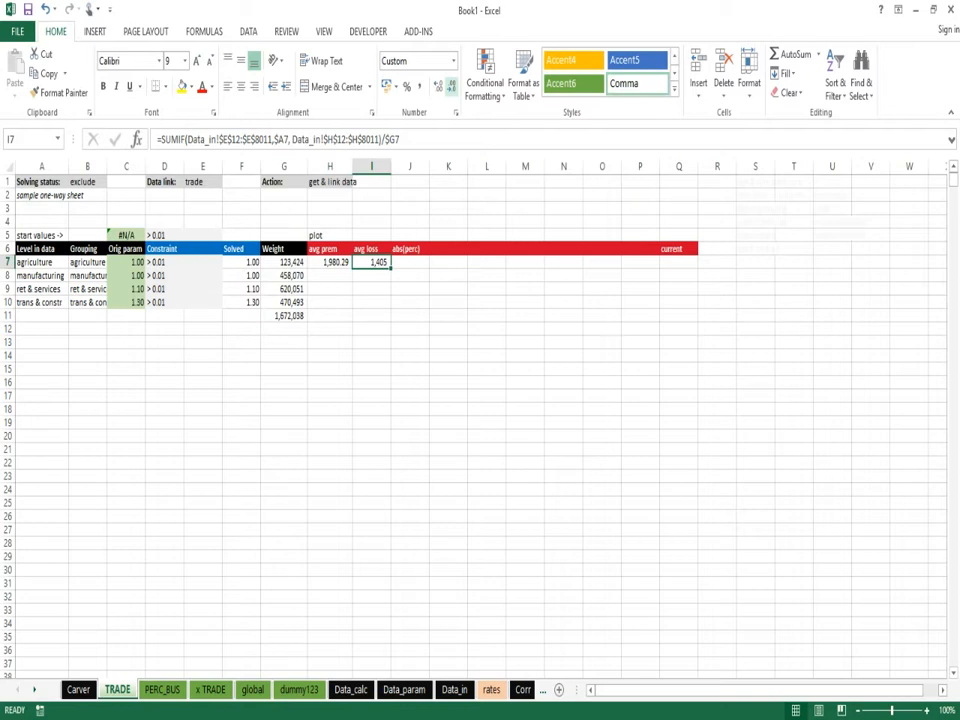
left_click(330, 262)
left_click(452, 87)
left_click(452, 87)
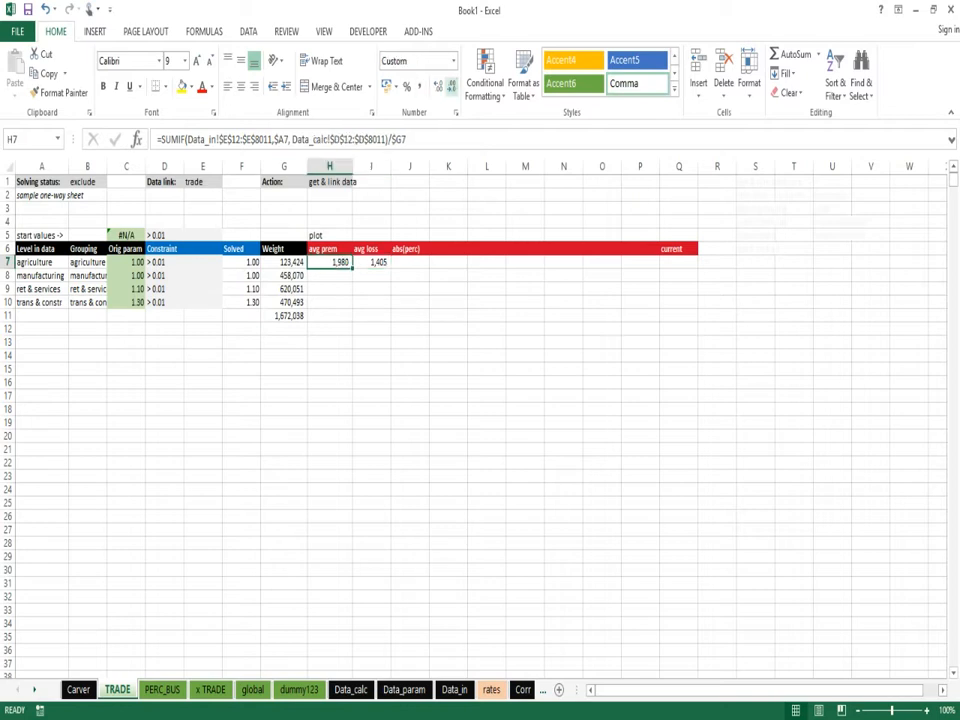
Start a formula with the ABS function in J7 under the abs(perc) header.
key("Right")
key("Right")
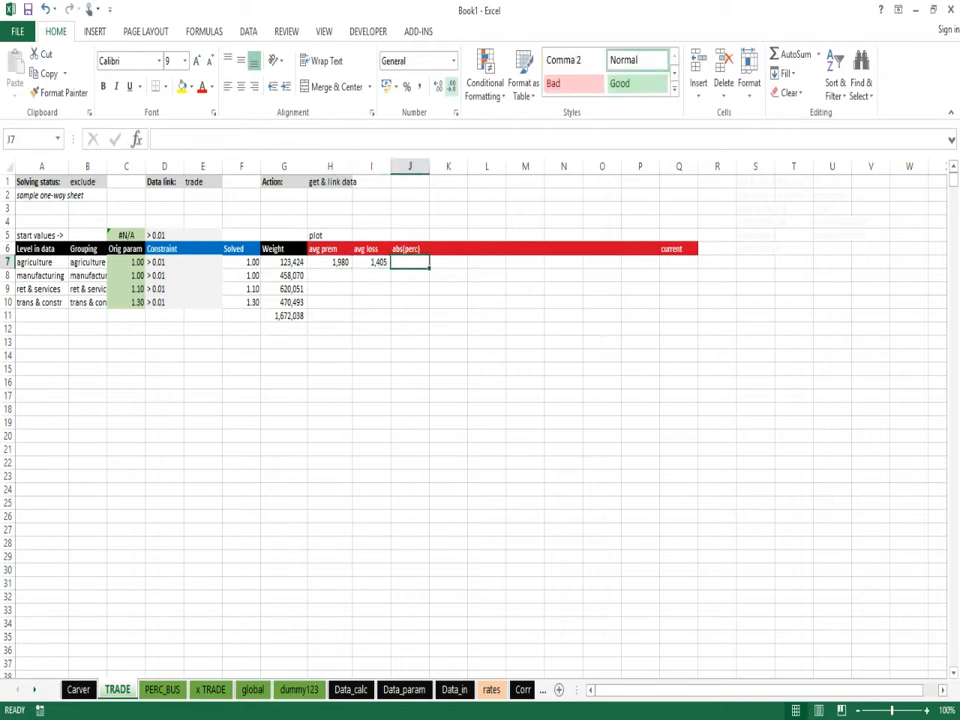
type("=")
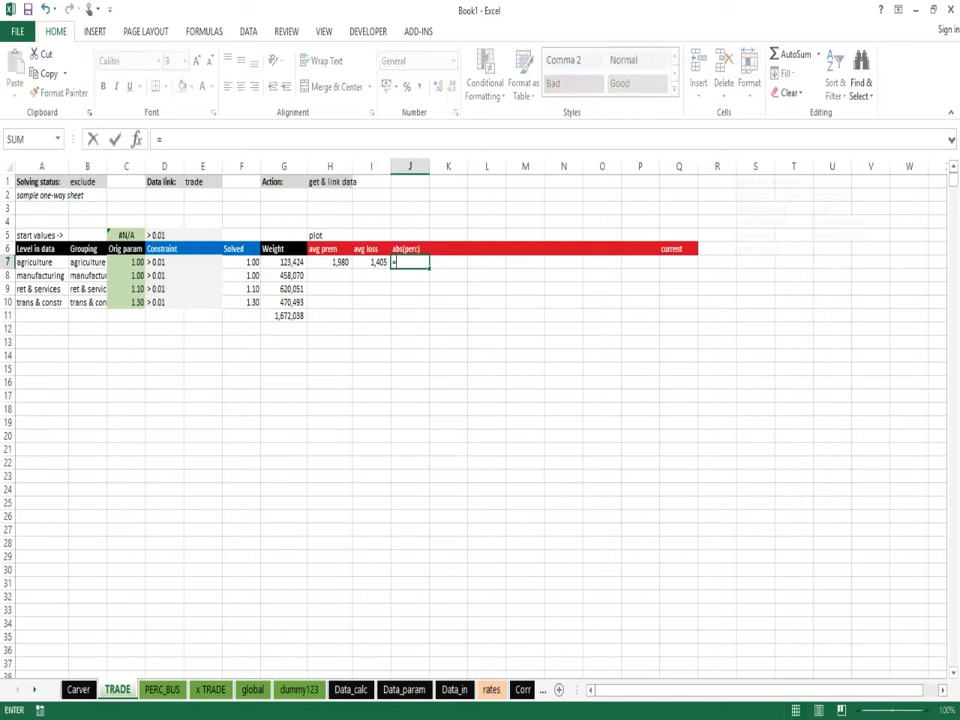
type("abs")
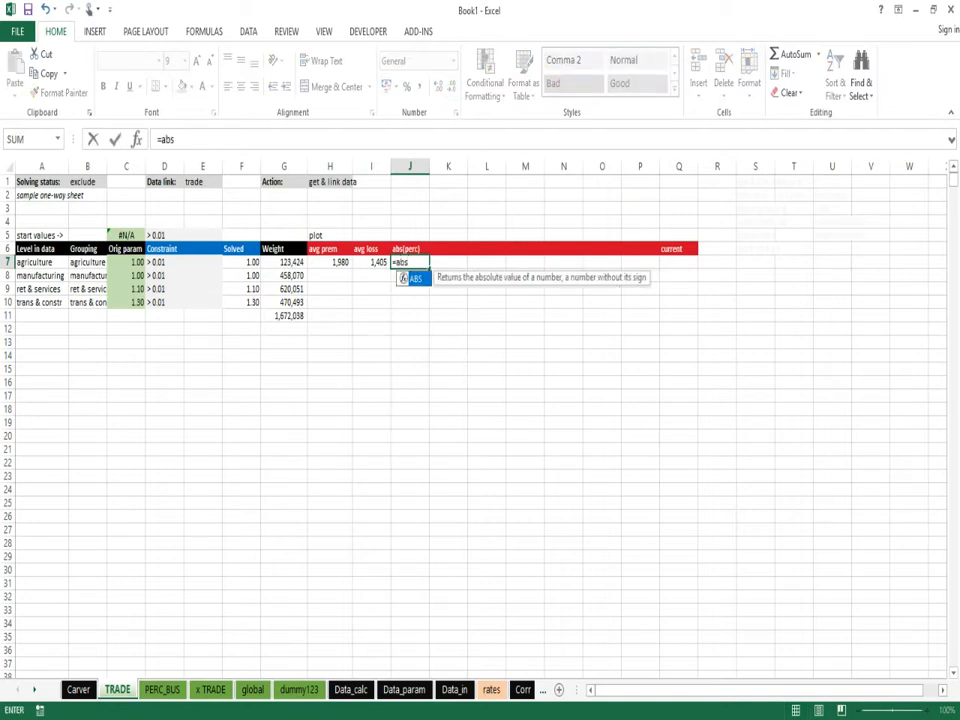
type("(")
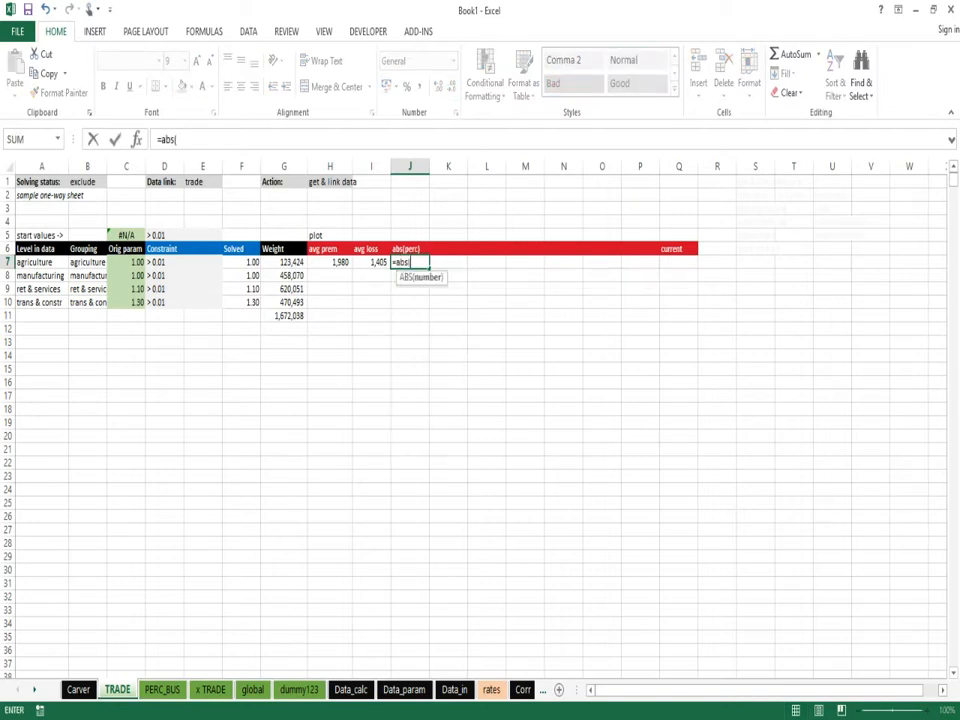
key("Left")
key("Left")
type("/")
key("Left")
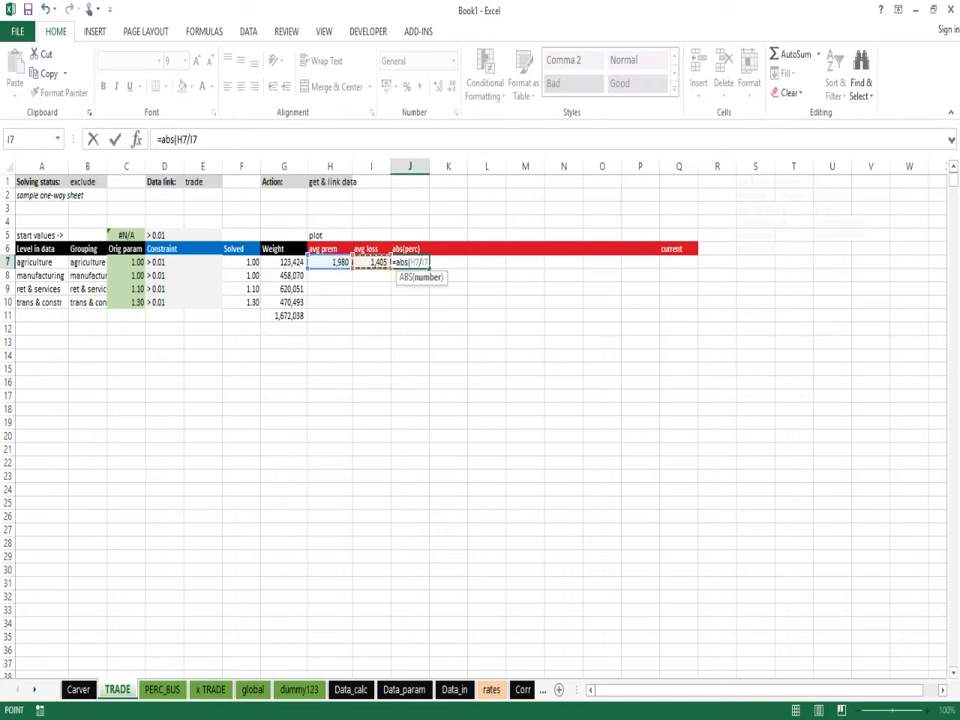
key("BackSpace")
key("BackSpace")
key("BackSpace")
key("BackSpace")
key("BackSpace")
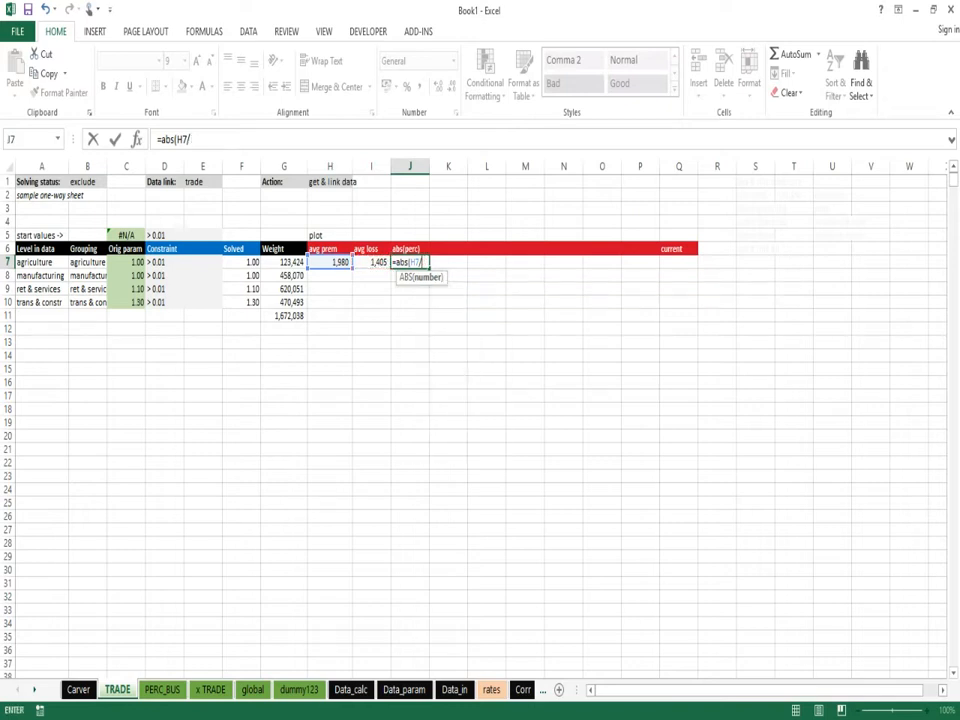
Complete the J7 formula as =ABS(I7/H7-1) and format the cell as a percentage.
key("Left")
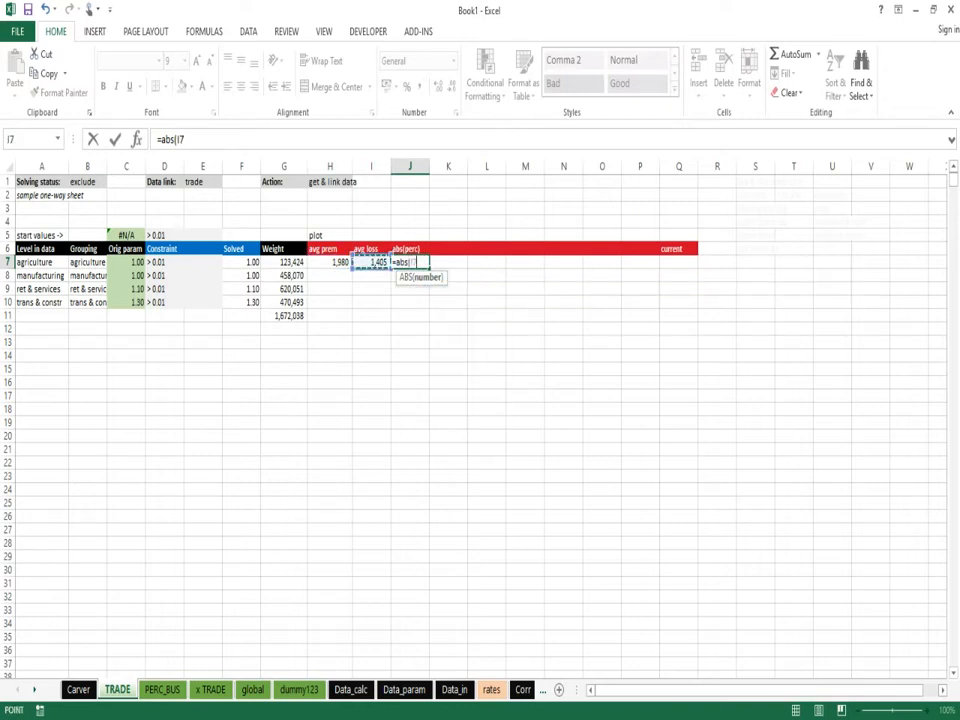
type("/")
key("Left")
key("Left")
type("-1")
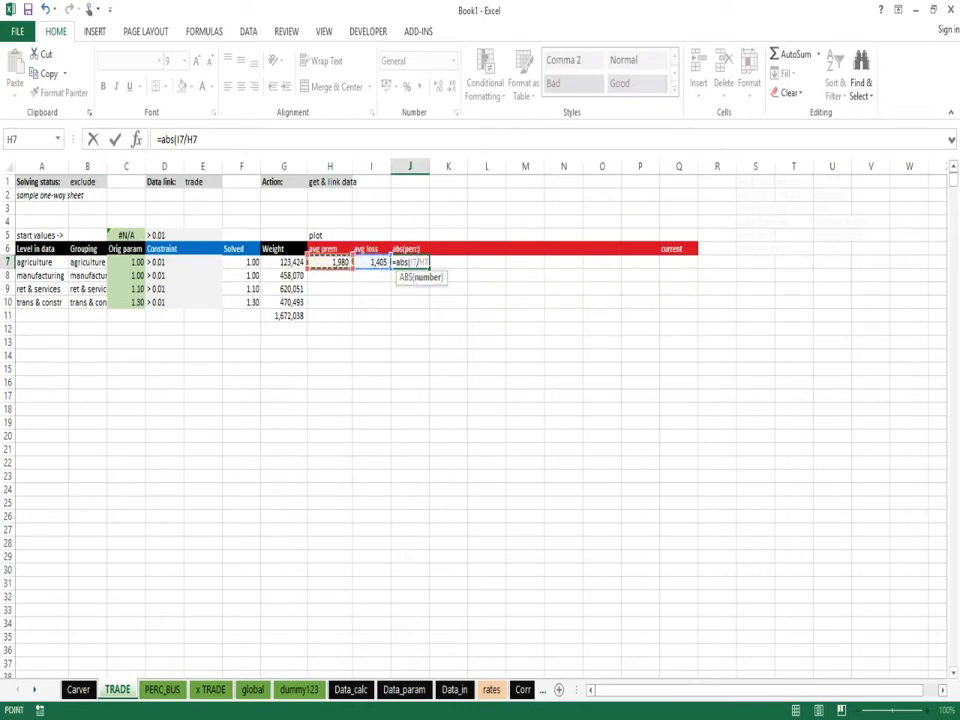
type(")")
key("ctrl+Return")
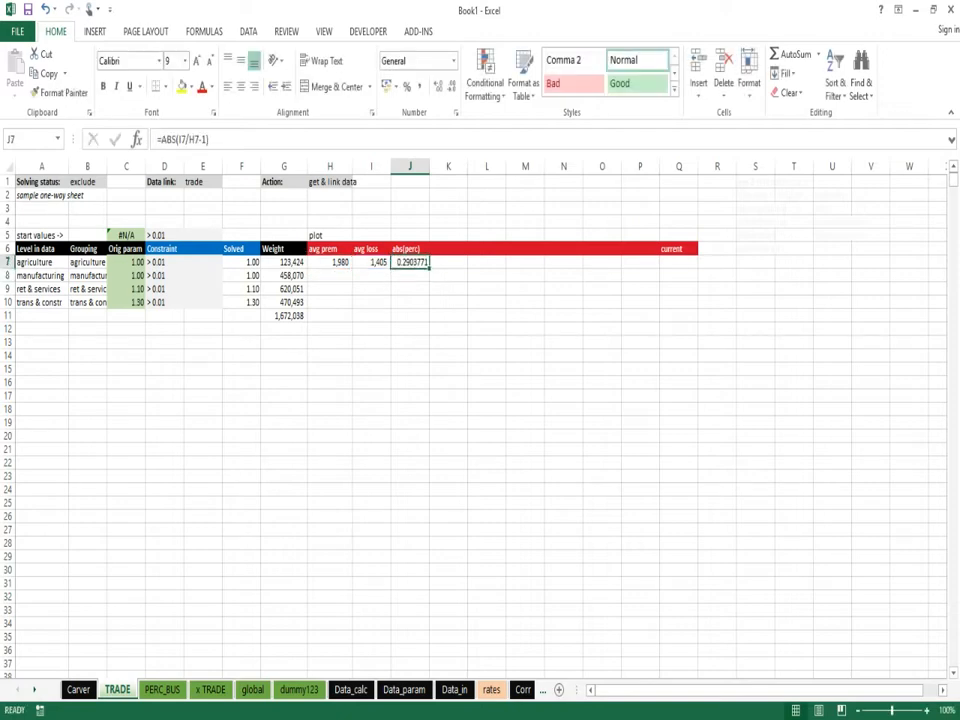
key("ctrl+shift+5")
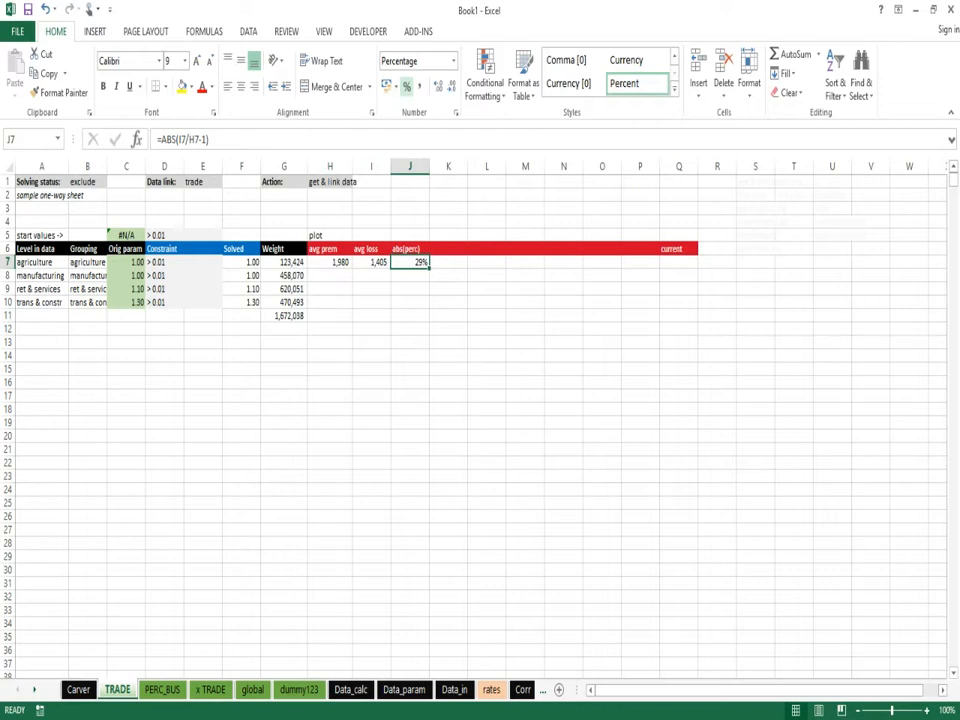
Set the TRADE sheet's action in H1 to clone formulas and run Carver.
left_click(330, 235)
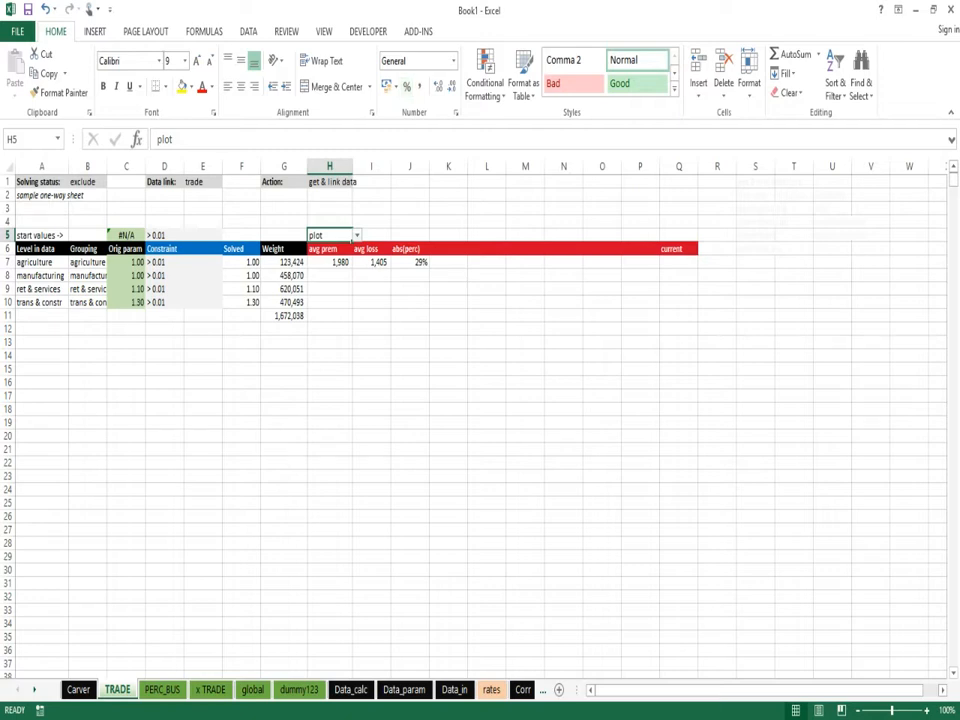
left_click(330, 181)
key("alt+Down")
key("Down")
key("Down")
key("Down")
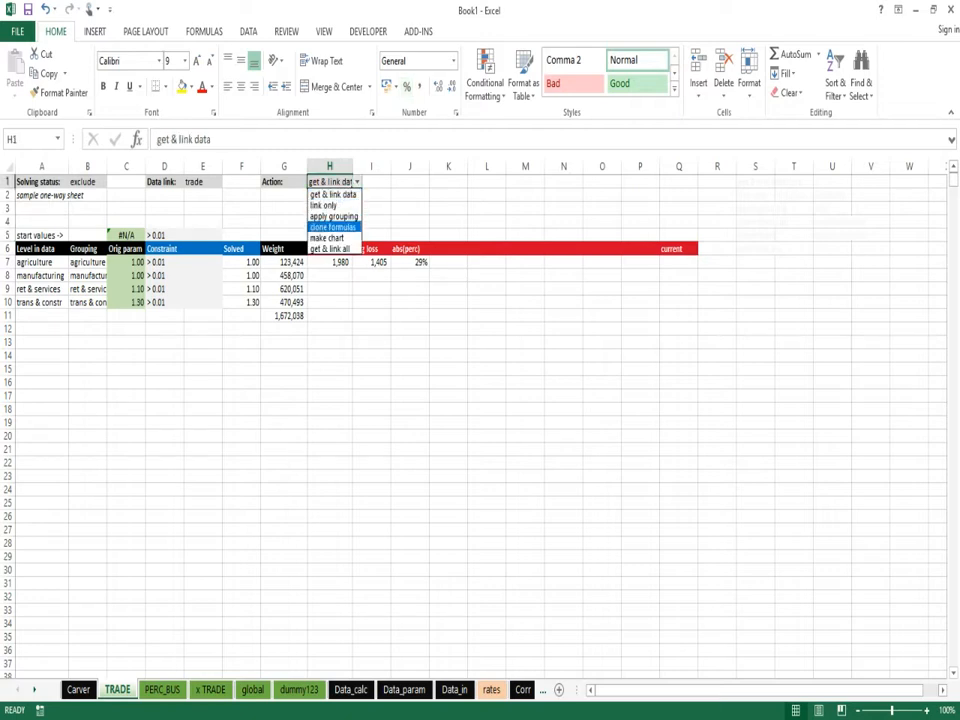
key("Return")
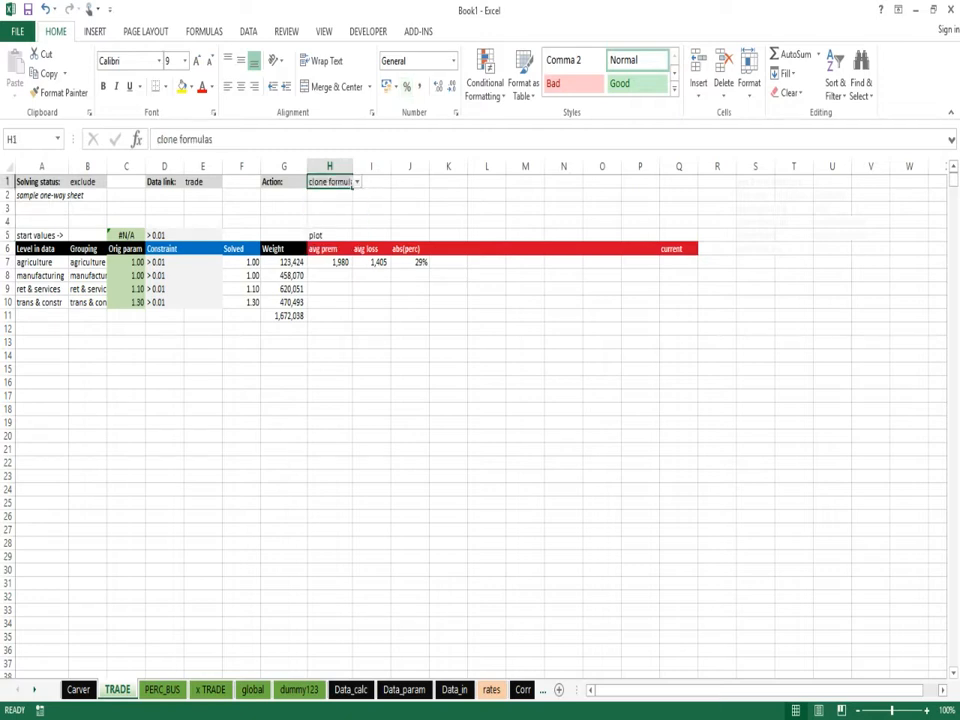
left_click(418, 31)
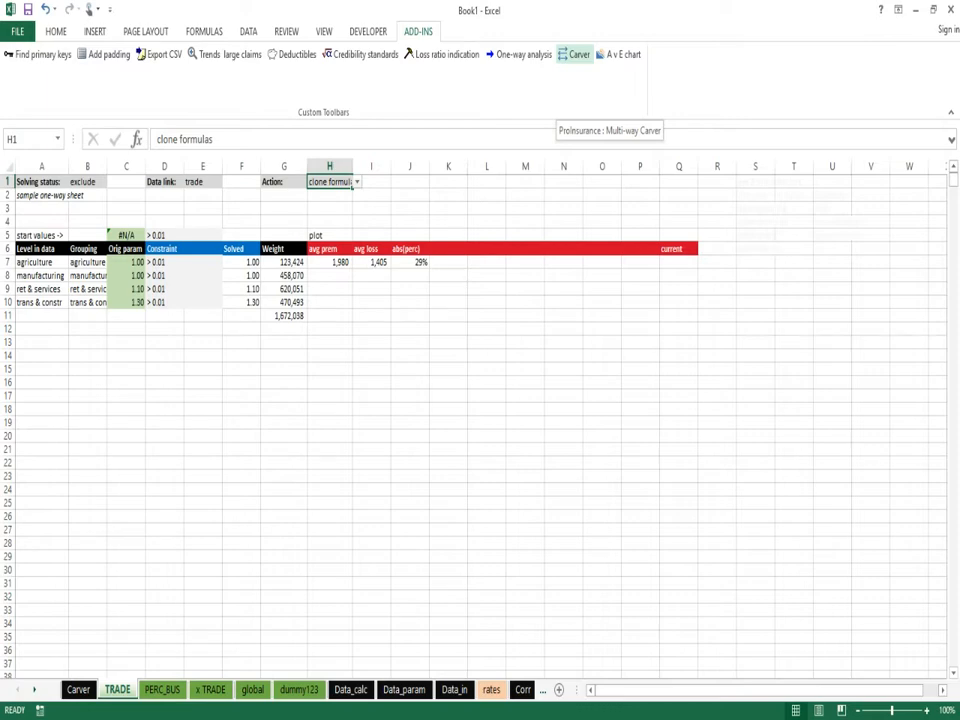
left_click(579, 54)
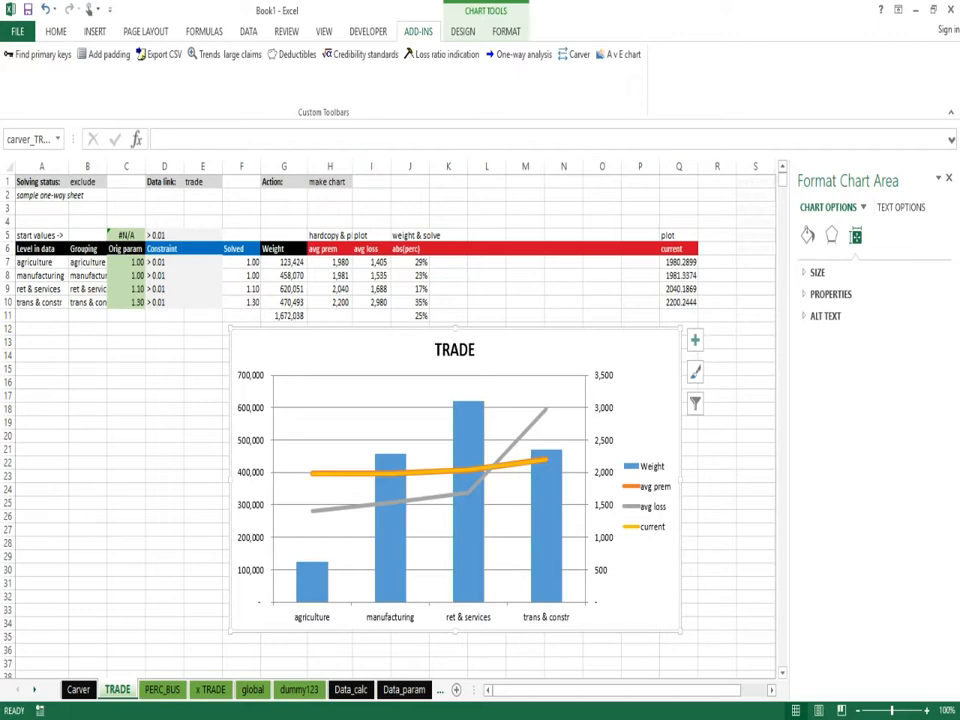
Run Carver on the PERC_BUS sheet with its make chart action.
key("ctrl+Page_Down")
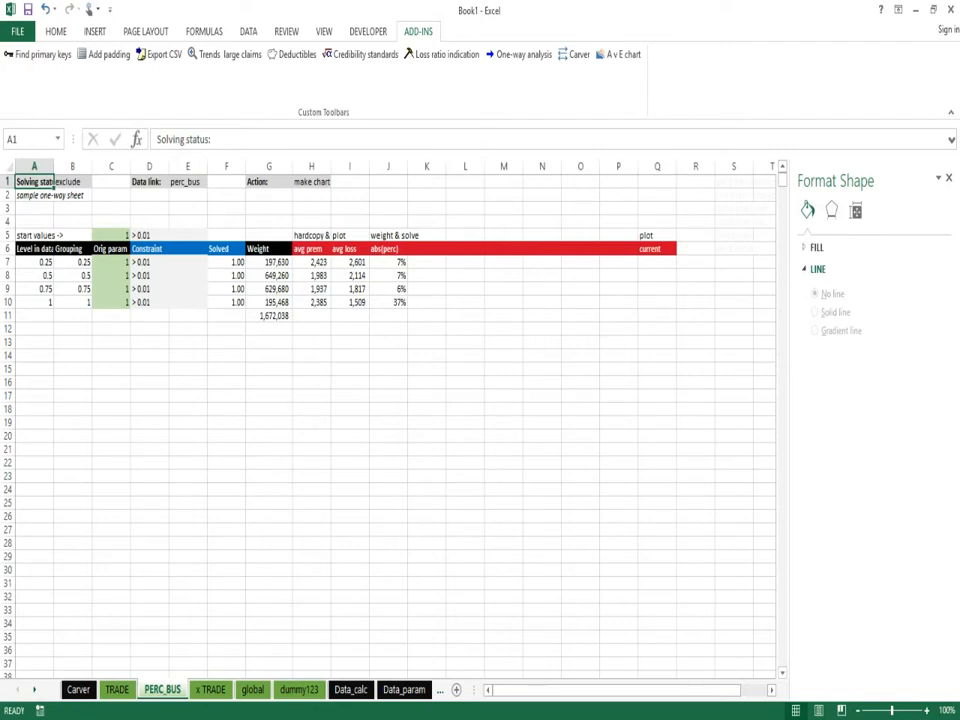
left_click(578, 54)
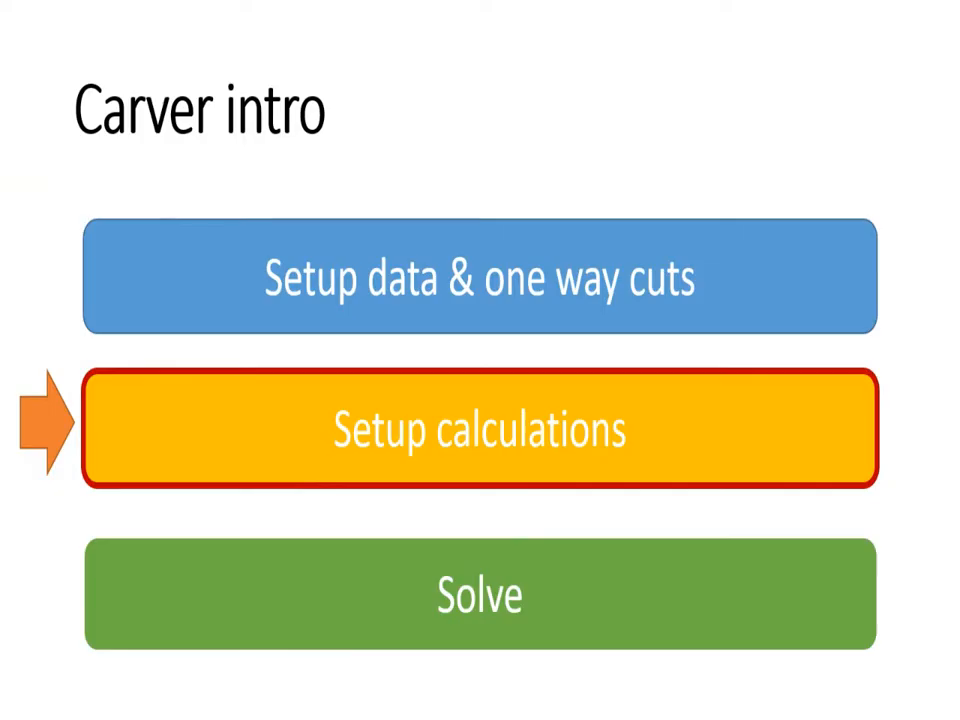
Set the solving status of the x TRADE sheet to include.
key("Right")
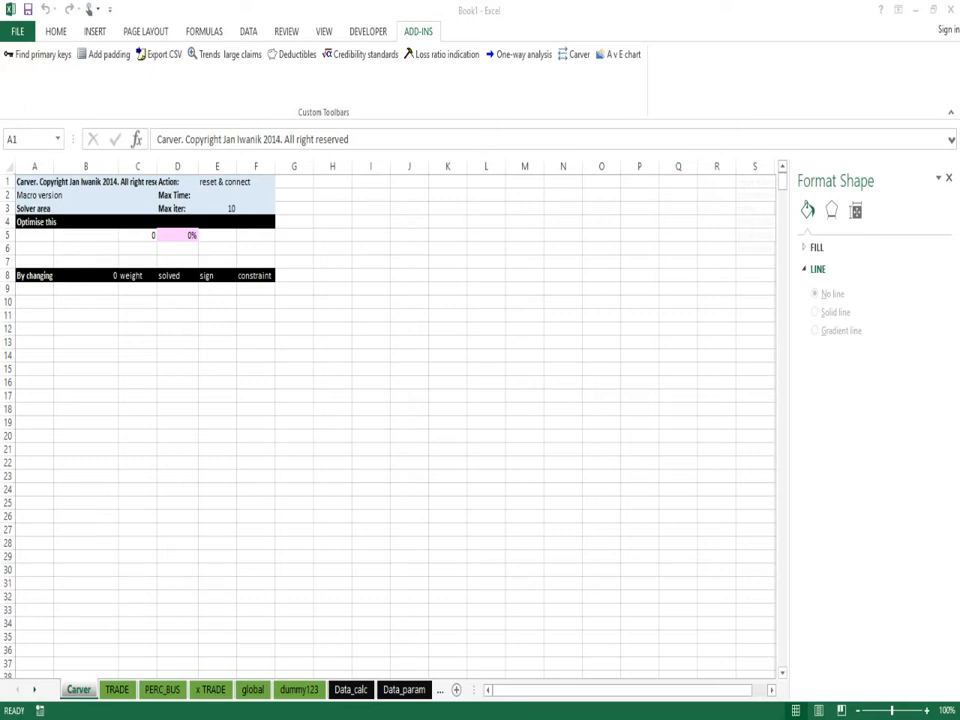
left_click(52, 183)
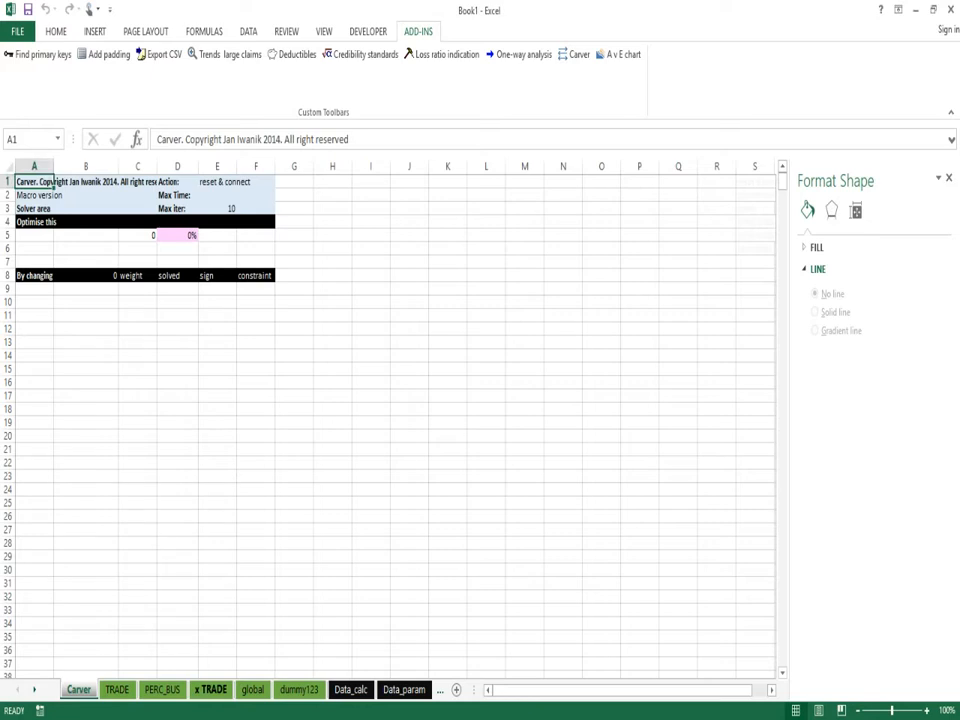
left_click(211, 690)
left_click(73, 182)
left_click(97, 182)
key("Return")
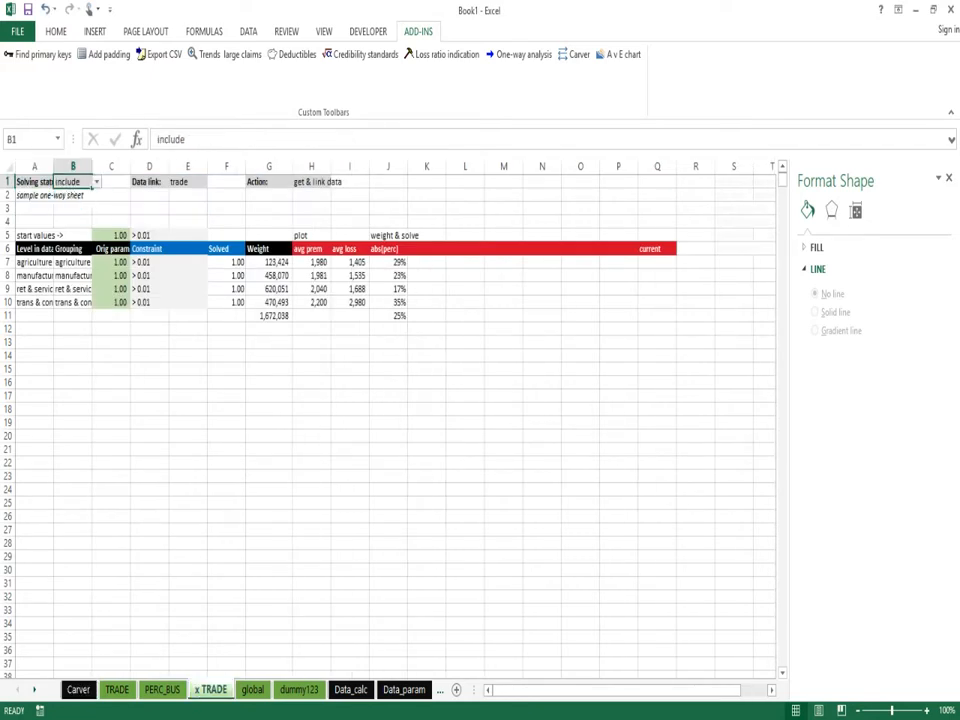
Set the global sheet's solving status in B1 to include.
key("ctrl+Page_Down")
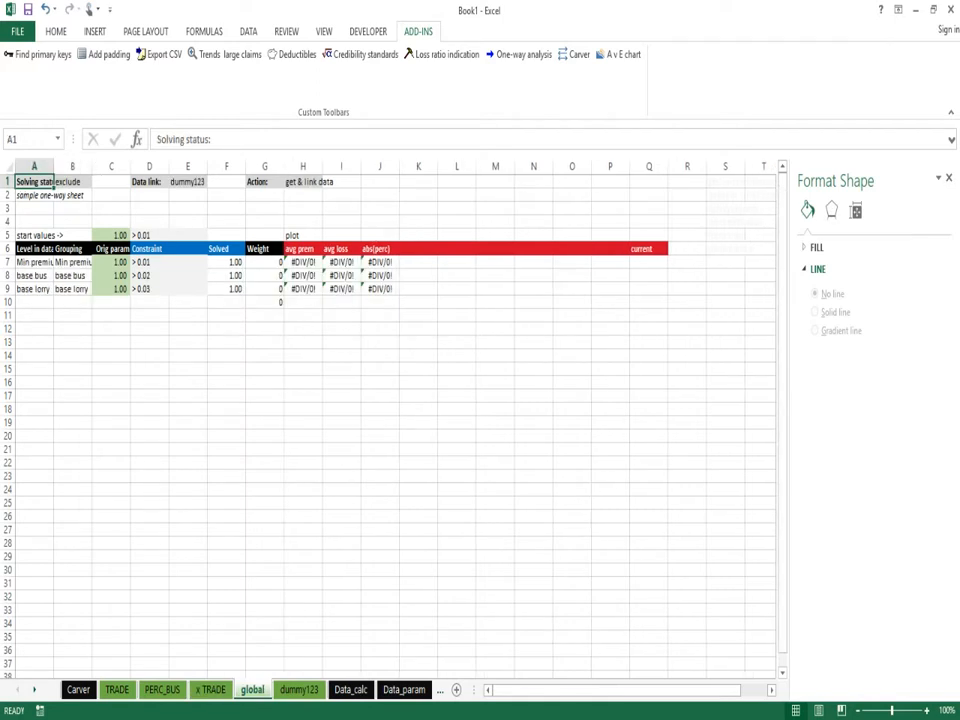
left_click(73, 182)
left_click(97, 182)
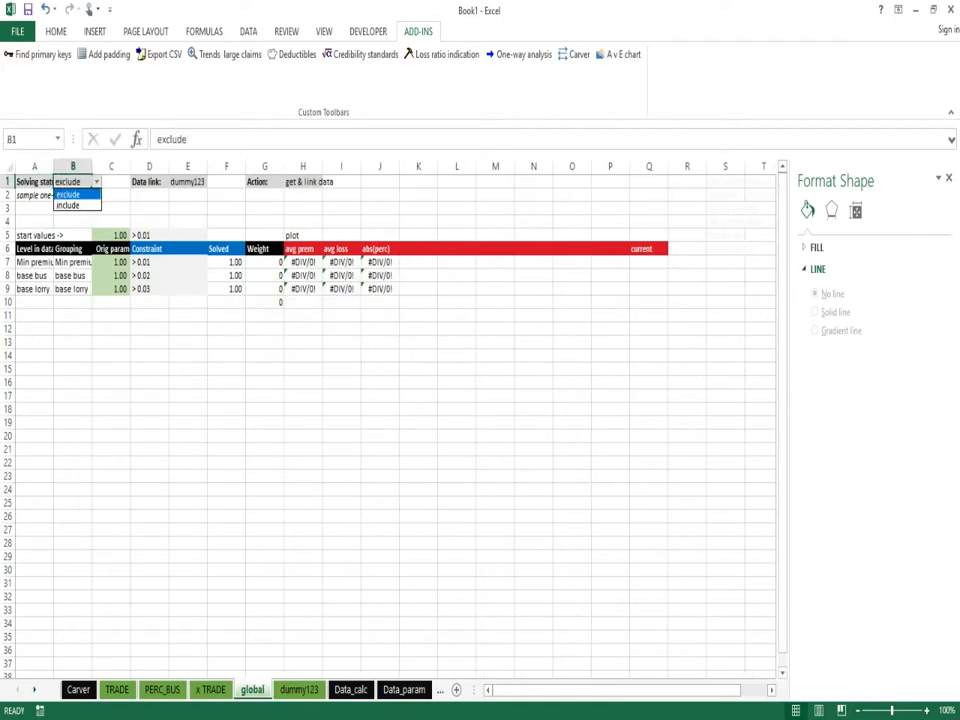
left_click(70, 205)
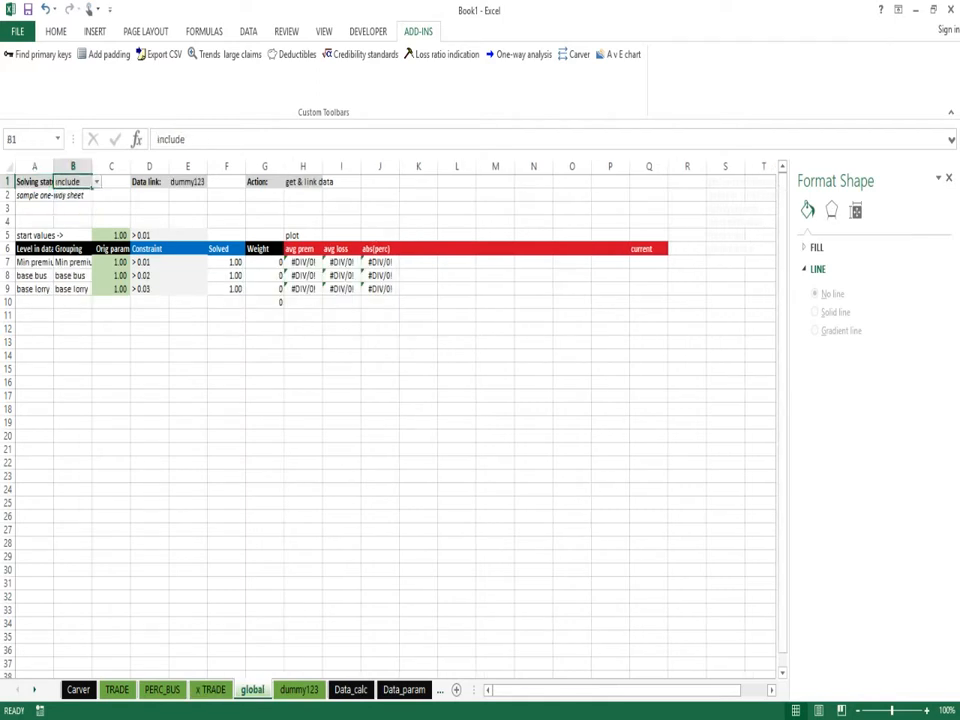
left_click(72, 208)
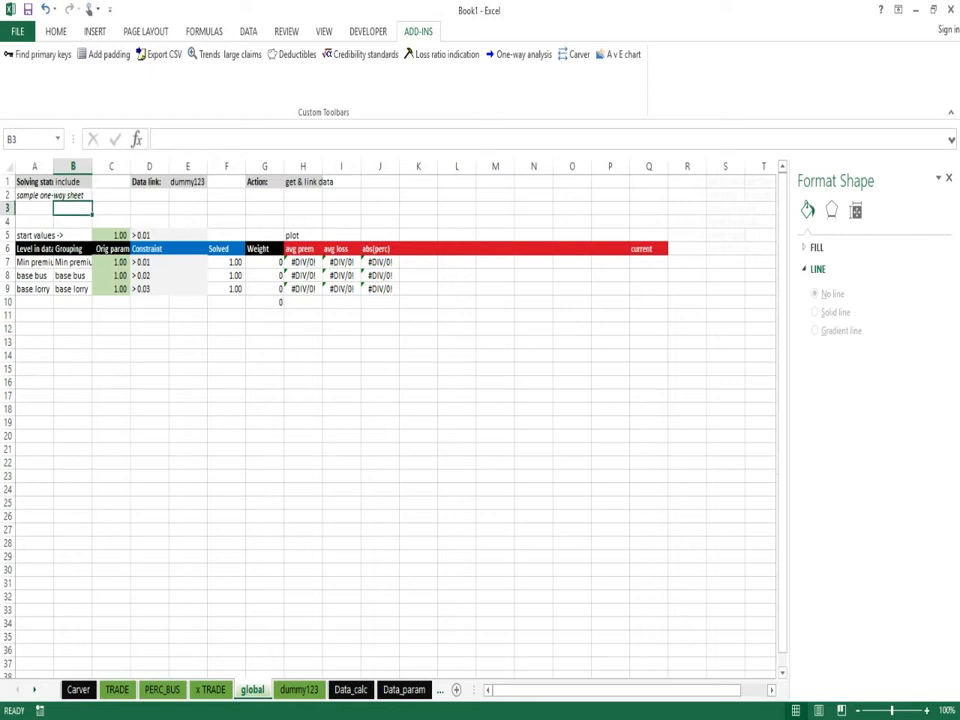
Set the start constraint in D5 of the PERC_BUS sheet to "no change".
left_click(162, 689)
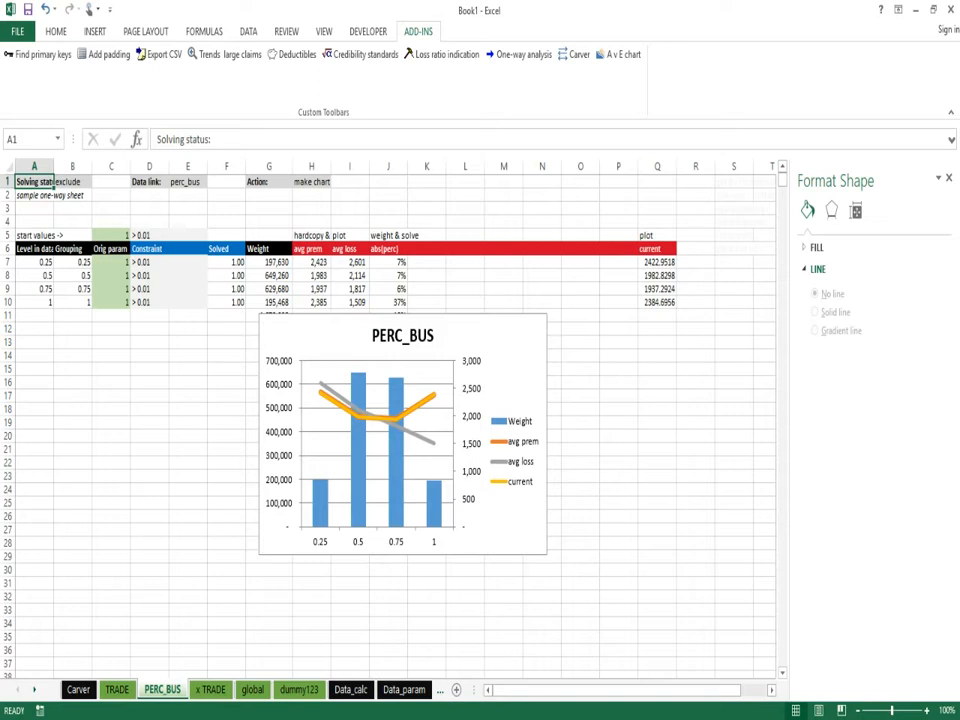
left_click(72, 182)
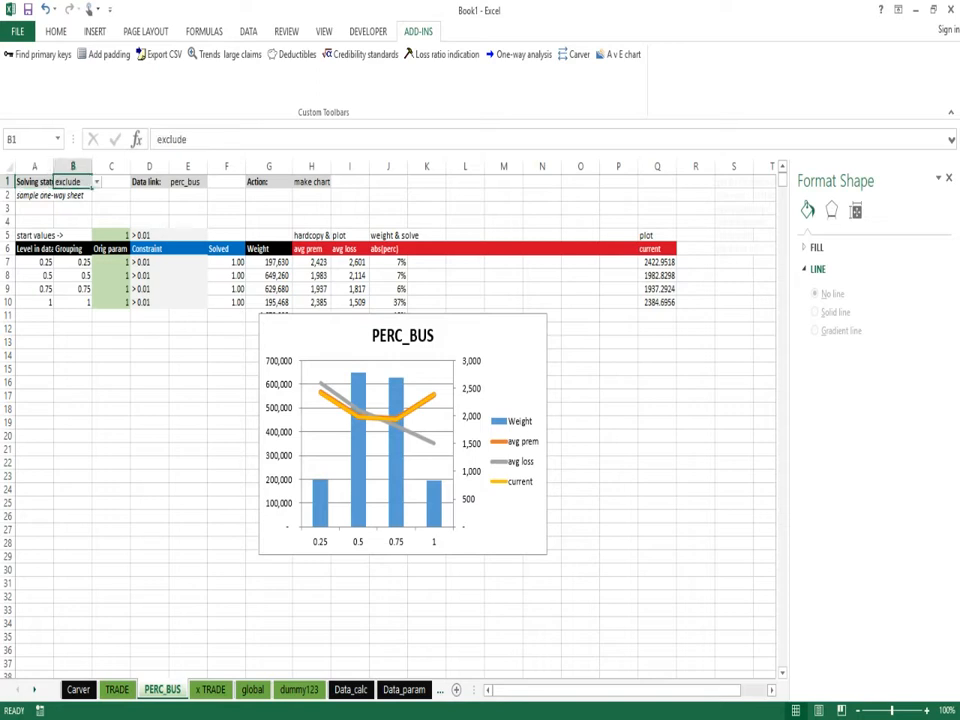
key("Down")
key("Down")
key("Down")
key("Down")
key("Right")
key("Right")
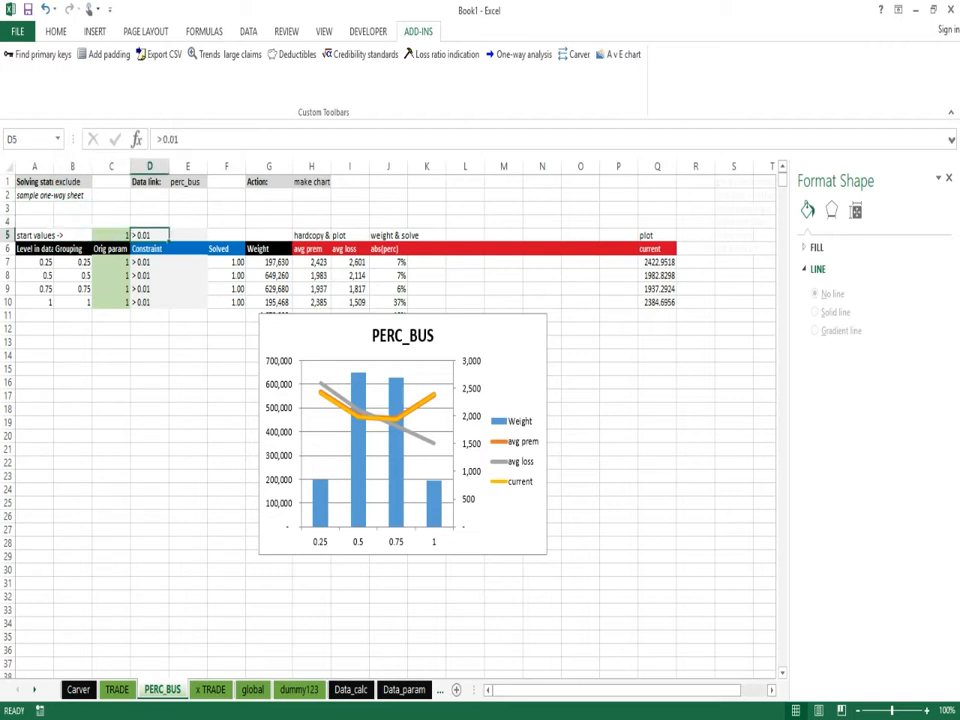
type("no change")
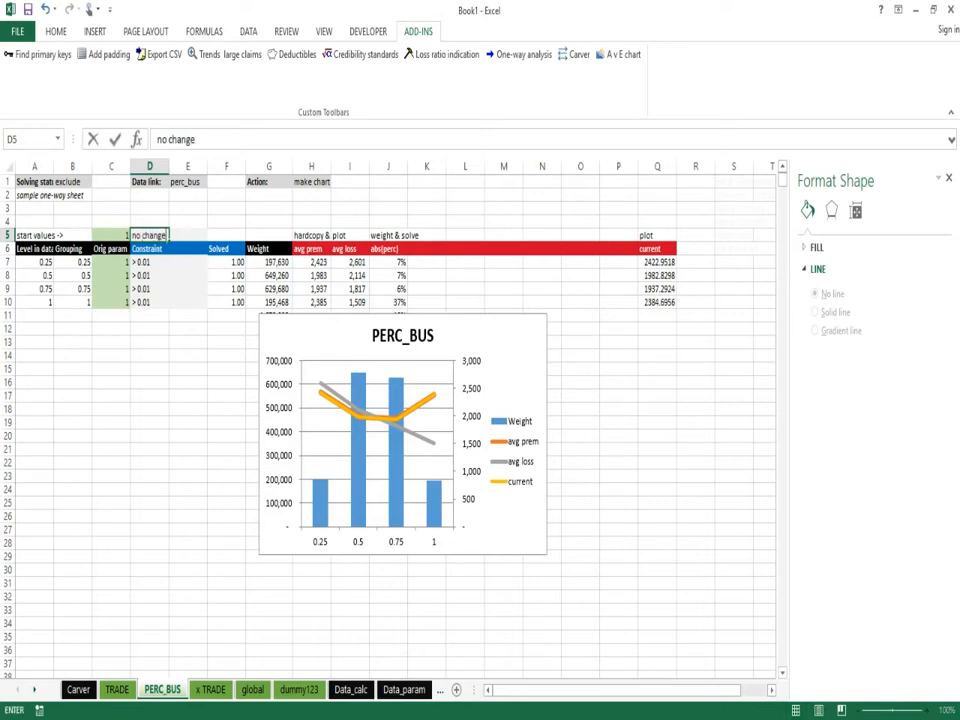
key("ctrl+Return")
Copy the "no change" constraint from D5 to the four PERC_BUS levels in D7:D10.
key("ctrl+c")
key("Down")
key("Down")
key("shift+Down")
key("shift+Down")
key("shift+Down")
key("ctrl+v")
key("Up")
key("Up")
key("Escape")
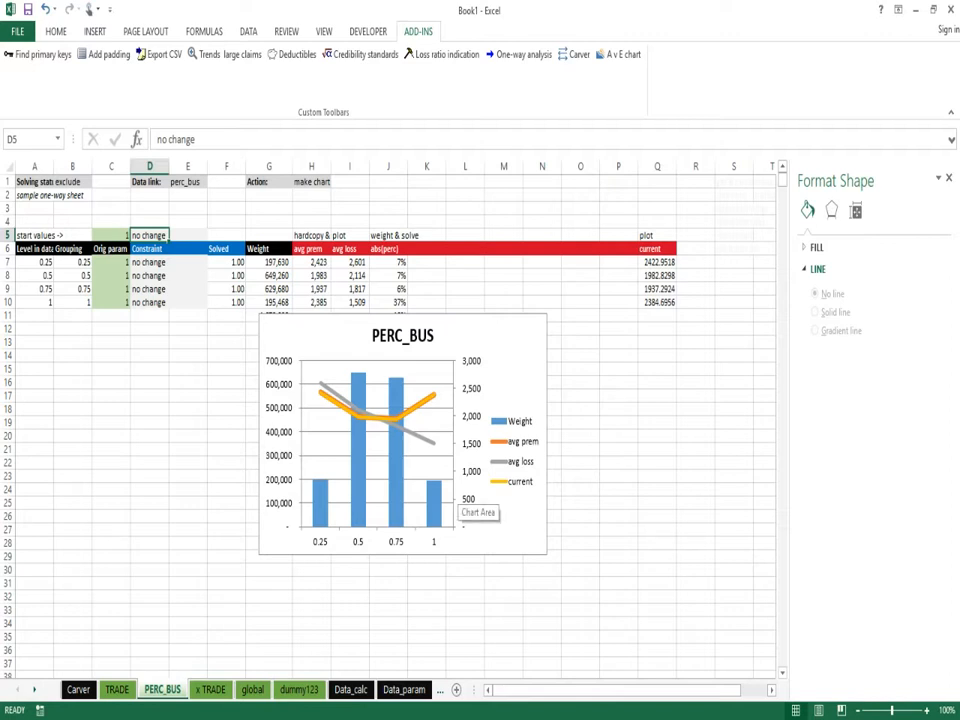
Set the PERC_BUS solving status to include and run Carver on the Carver sheet with its reset & connect action.
left_click(75, 182)
left_click(97, 182)
left_click(70, 205)
left_click(111, 208)
left_click(78, 690)
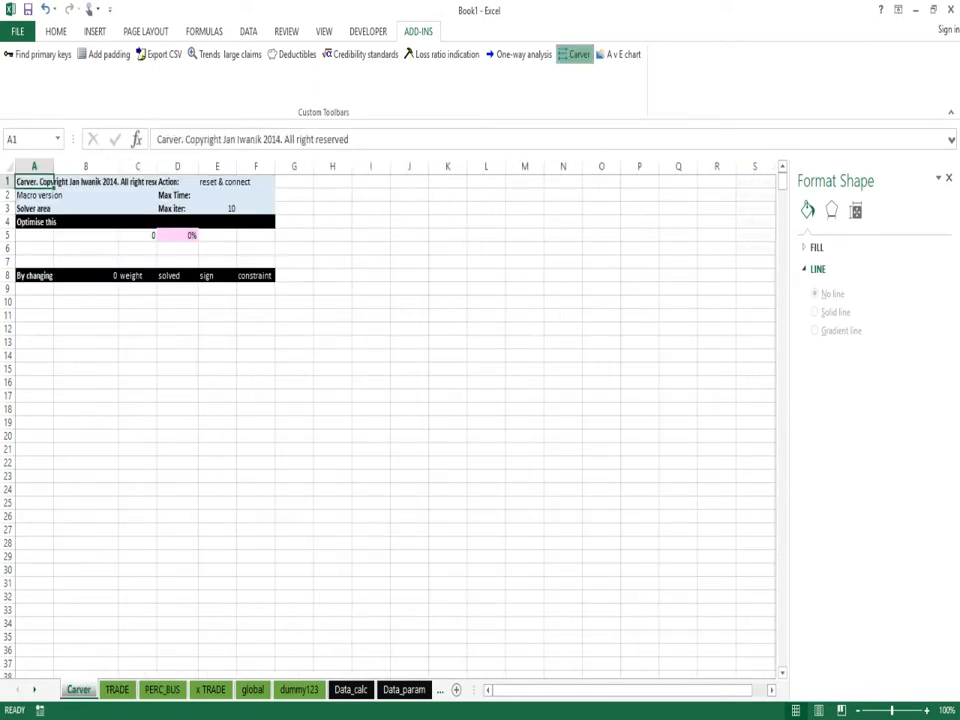
left_click(575, 54)
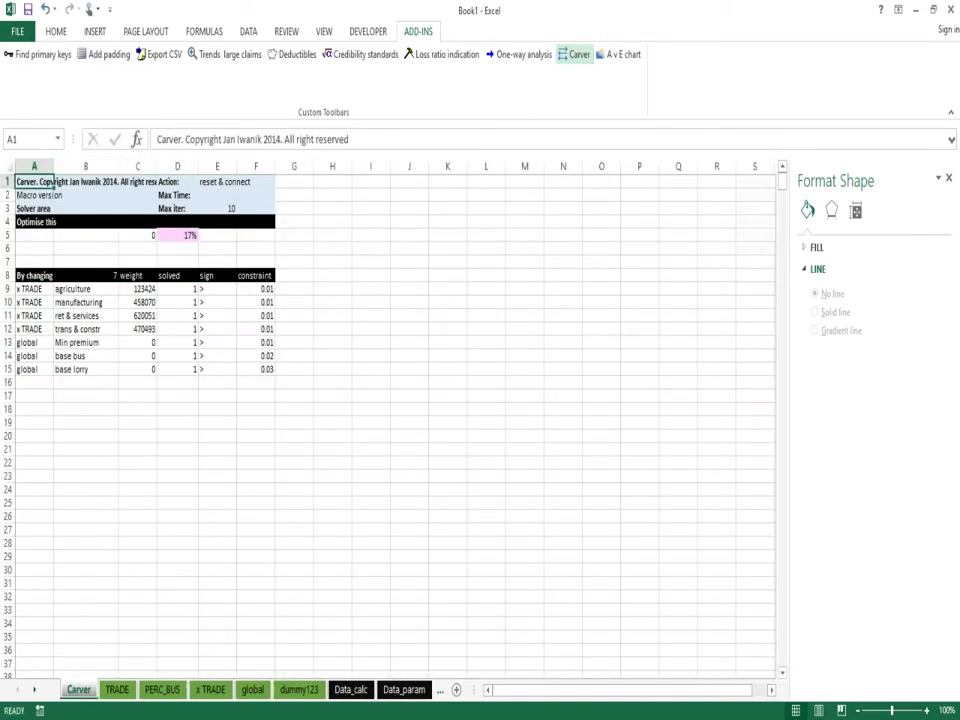
Examine the Carver sheet's list of changing factors with their weights, solved values, signs and constraints.
key("Down")
key("Down")
key("Down")
key("Down")
key("Down")
key("Down")
key("Down")
key("Down")
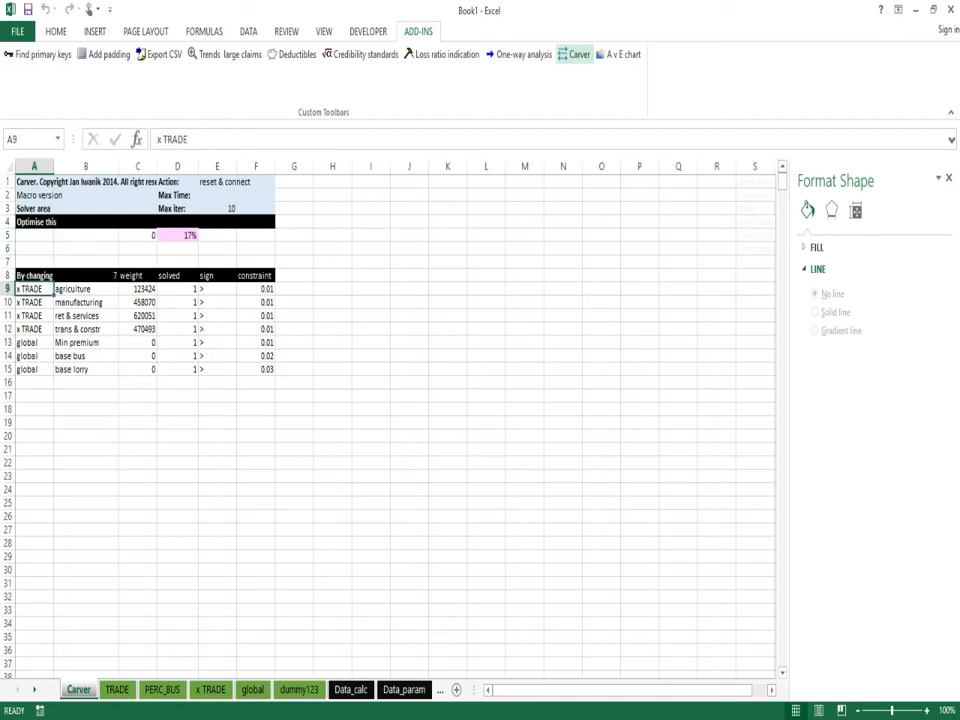
key("Right")
key("shift+Down")
key("shift+Down")
key("shift+Down")
key("shift+Down")
key("shift+Down")
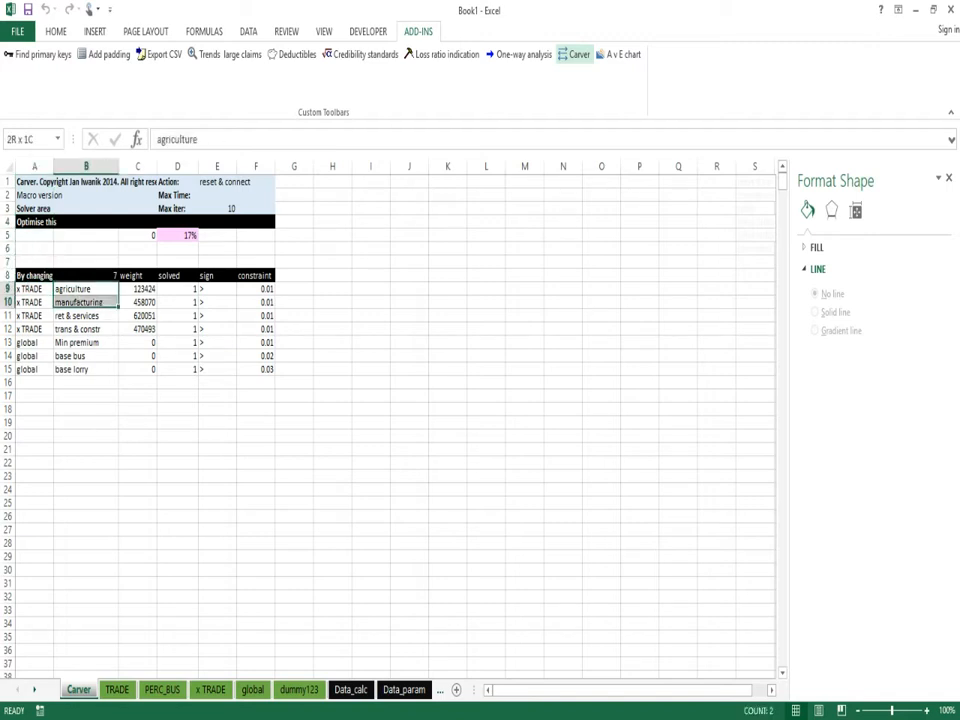
key("shift+Down")
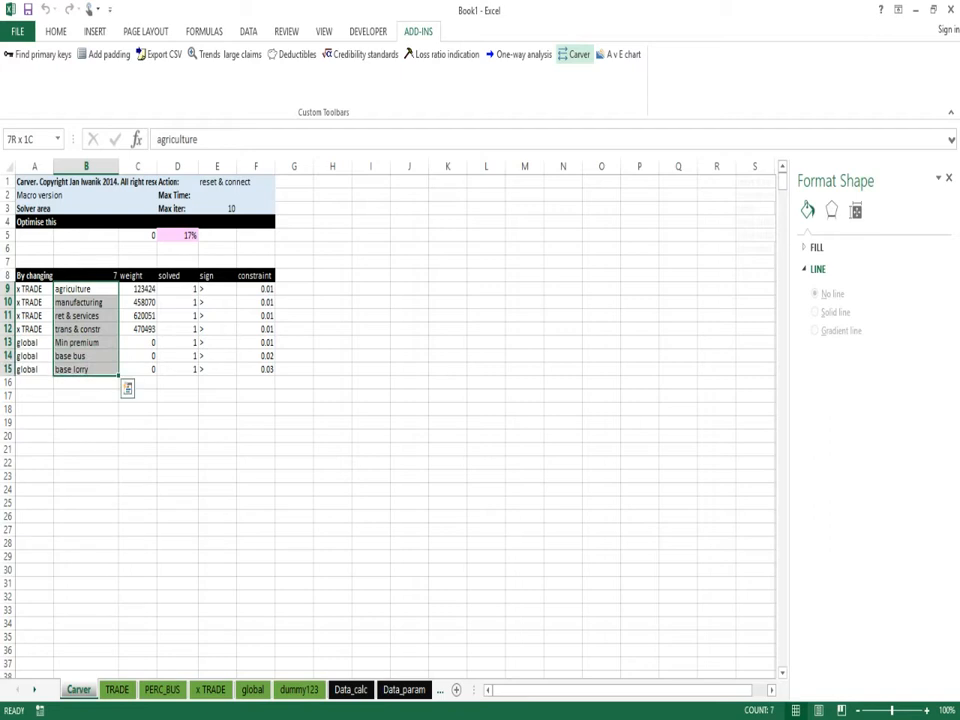
key("shift+Right")
key("shift+Right")
key("shift+Right")
key("shift+Right")
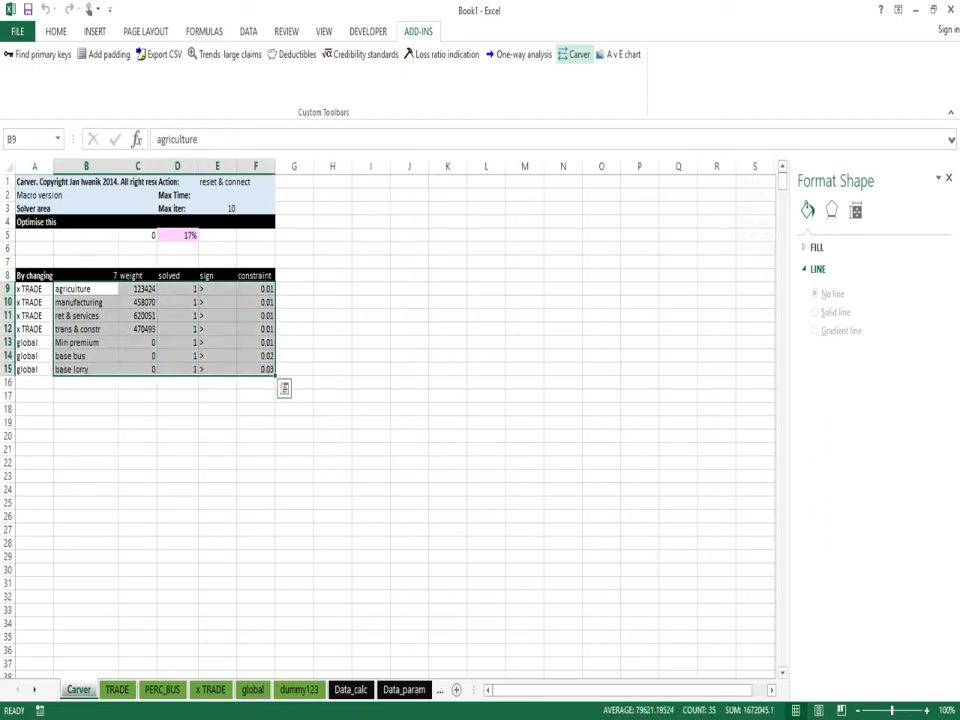
left_click(42, 182)
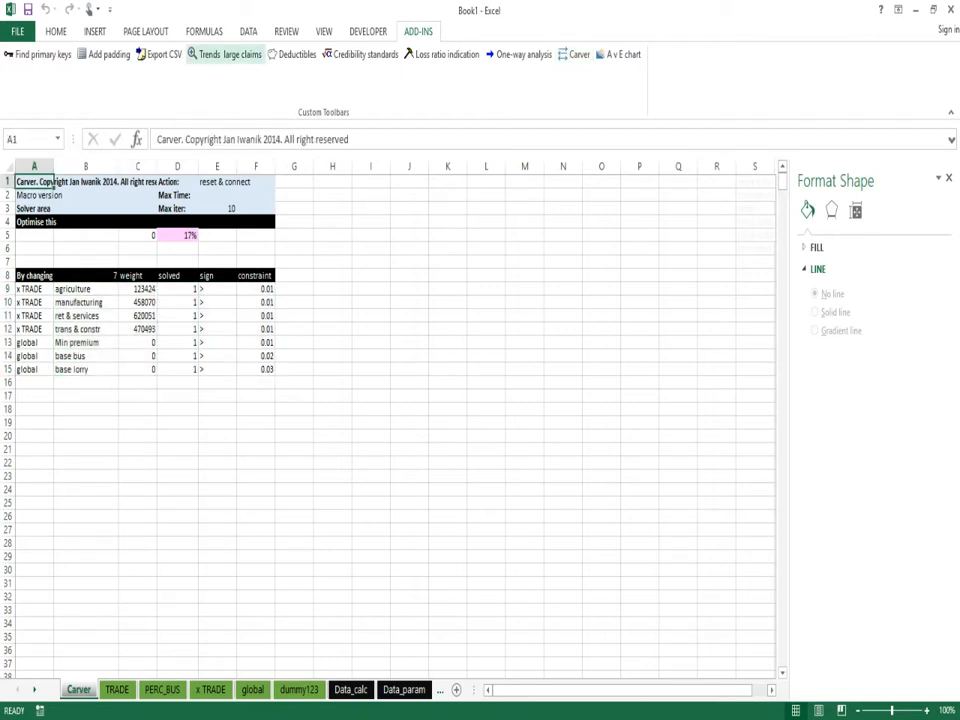
Open Solver and review the objective, the changing variable cells and the list of constraints.
left_click(248, 32)
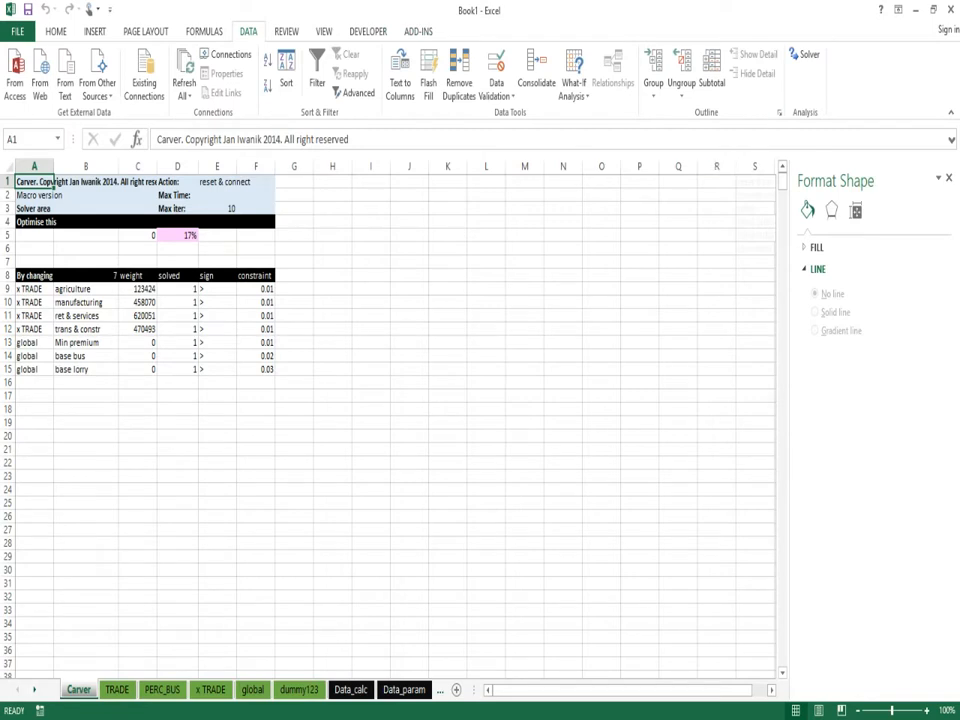
left_click(806, 58)
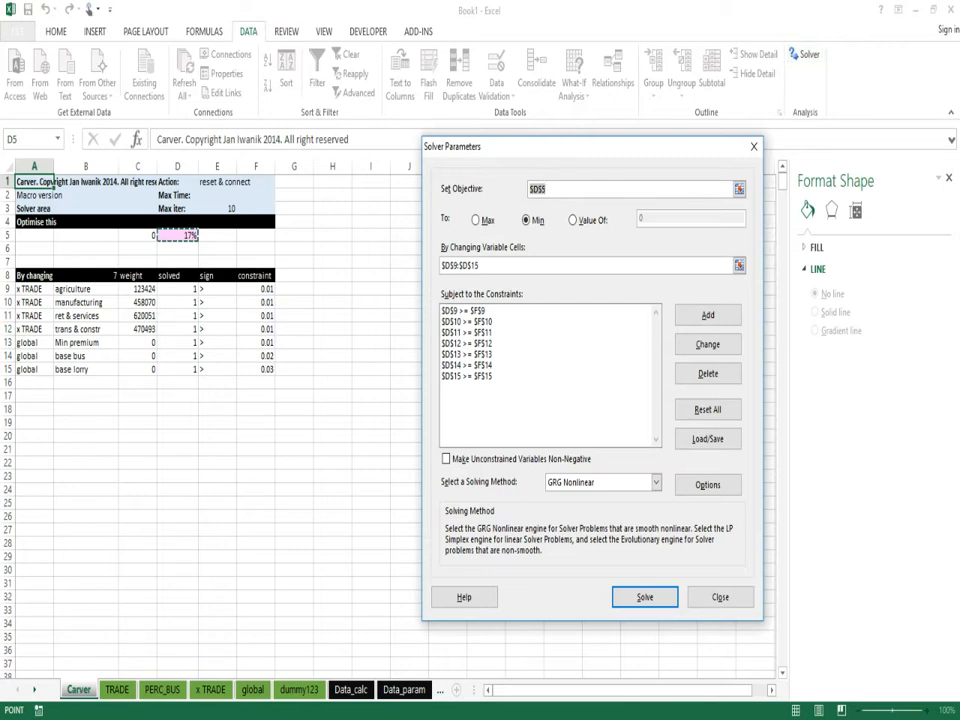
left_click(548, 189)
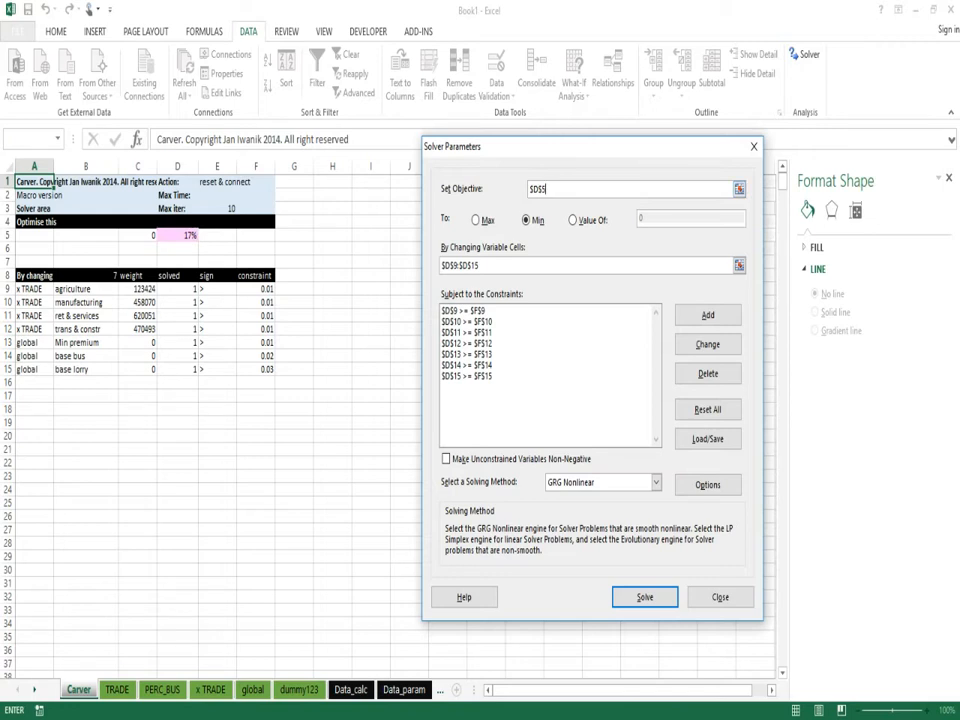
left_click(478, 265)
left_click(548, 345)
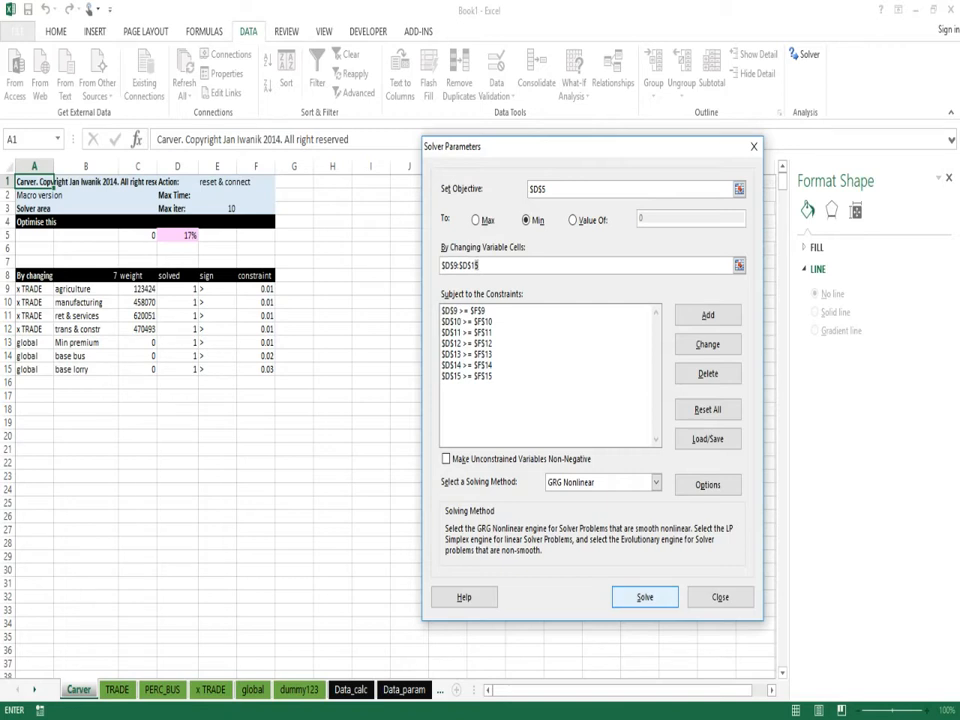
Solve the model, stop at the trial solution and keep Solver's values in the solved column.
key("Return")
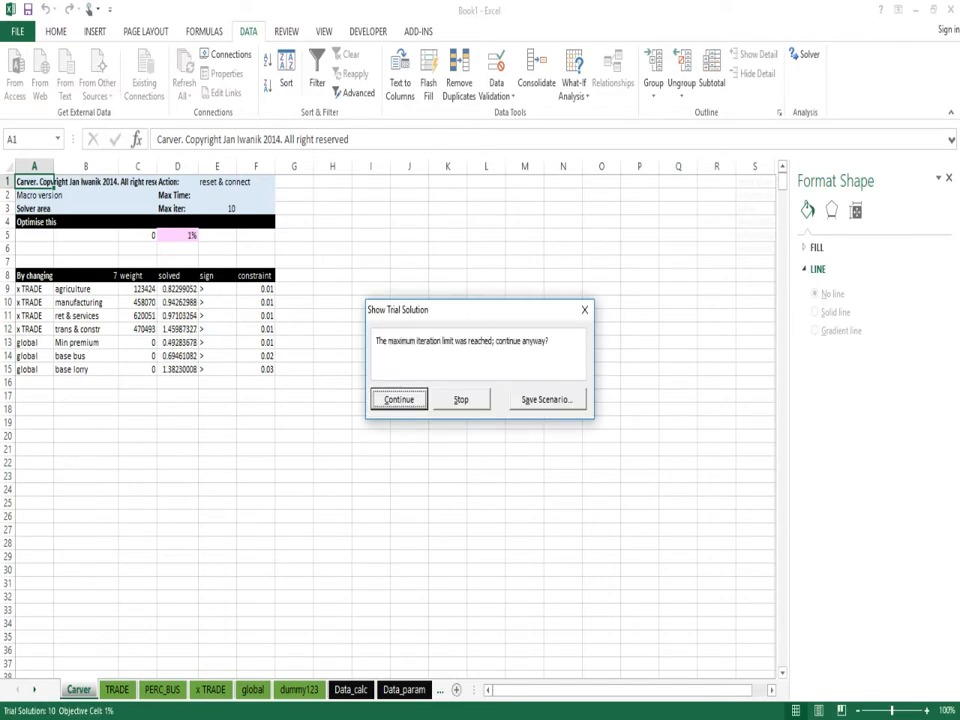
key("Tab")
key("Return")
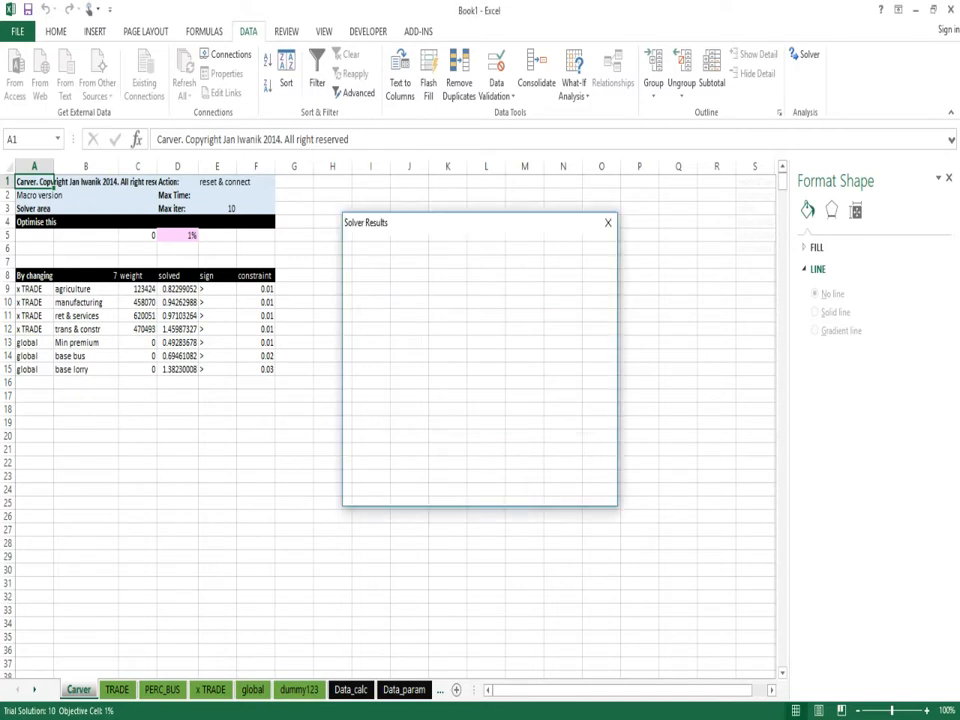
key("Return")
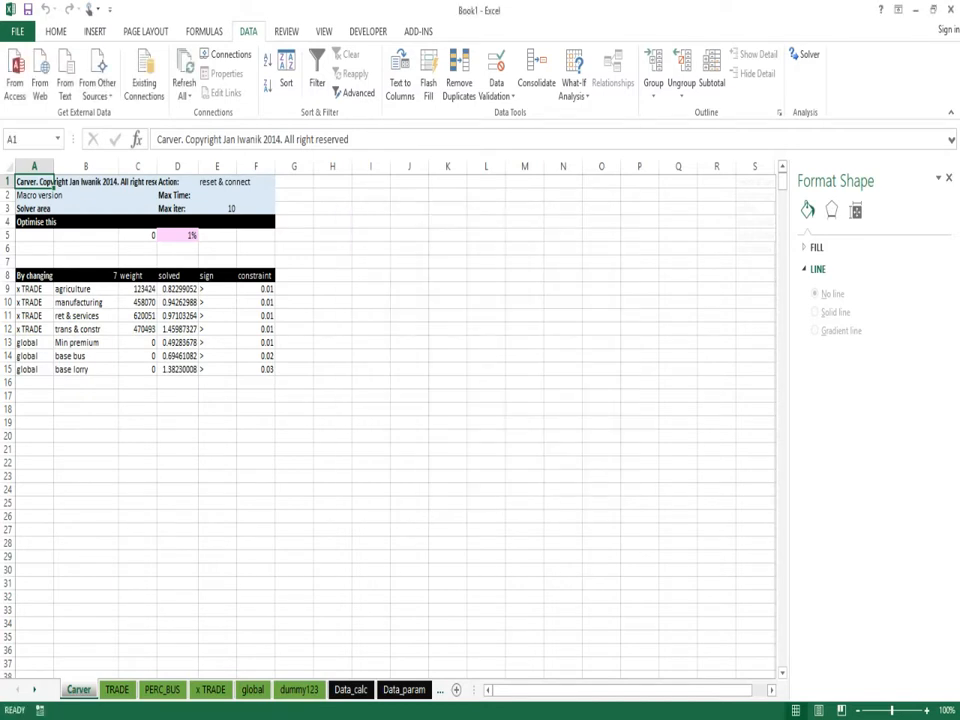
left_click_drag(177, 289, 180, 370)
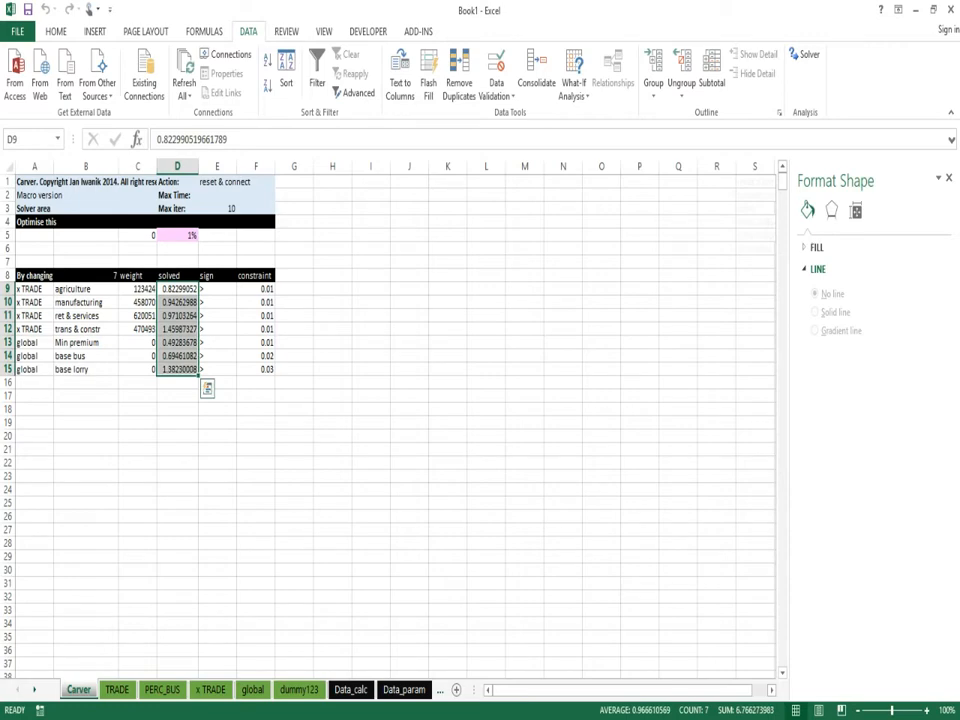
Copy the minimum premium, vehicle type points and trade tables in B3:C15 of the rates sheet.
key("ctrl+Page_Down")
key("ctrl+Page_Down")
key("ctrl+Page_Down")
key("ctrl+Page_Down")
key("ctrl+Page_Down")
key("ctrl+Page_Down")
key("ctrl+Page_Down")
key("ctrl+Page_Down")
key("ctrl+Page_Down")
key("ctrl+Page_Down")
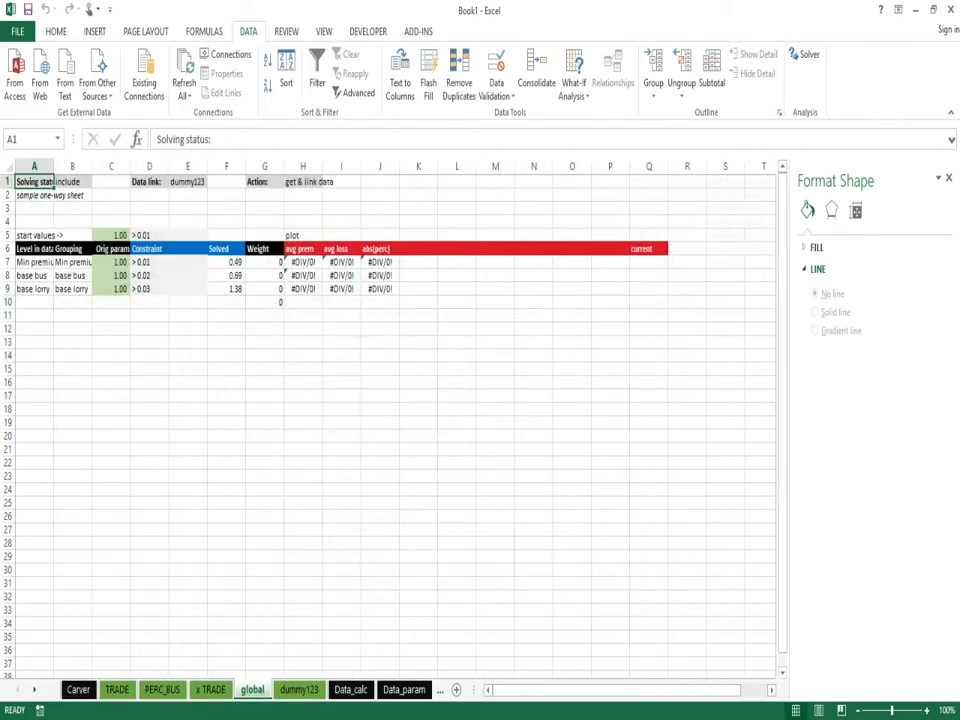
key("ctrl+Page_Up")
key("Down")
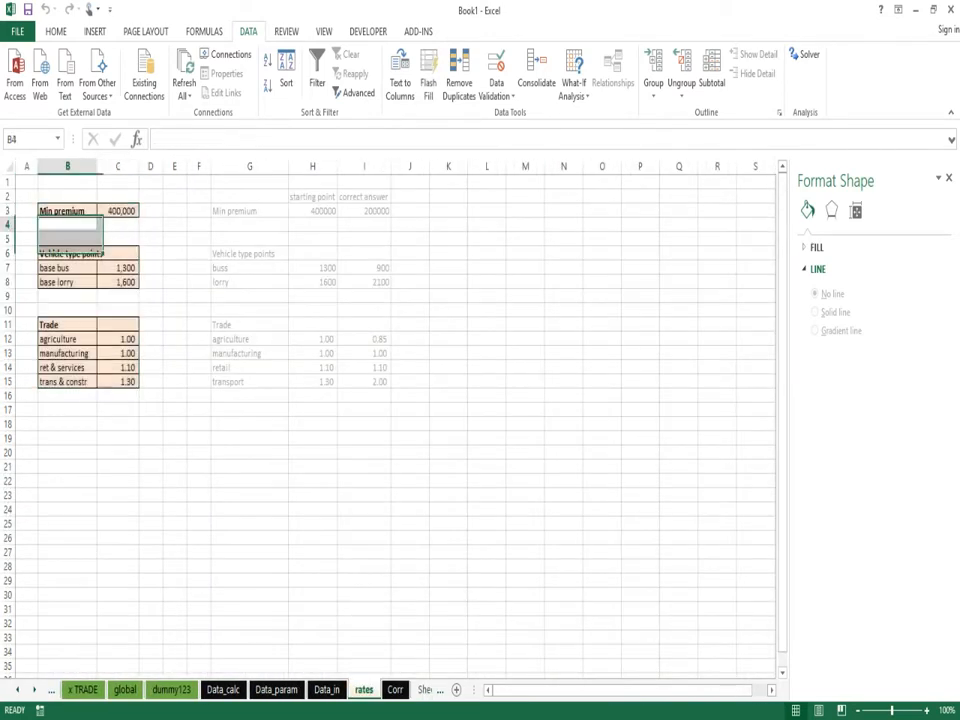
key("Up")
key("shift+Right")
key("shift+Down")
key("shift+Down")
key("shift+Down")
key("shift+Down")
key("shift+Down")
key("shift+Down")
key("shift+Down")
key("shift+Down")
key("shift+Down")
key("shift+Down")
key("shift+Down")
key("shift+Down")
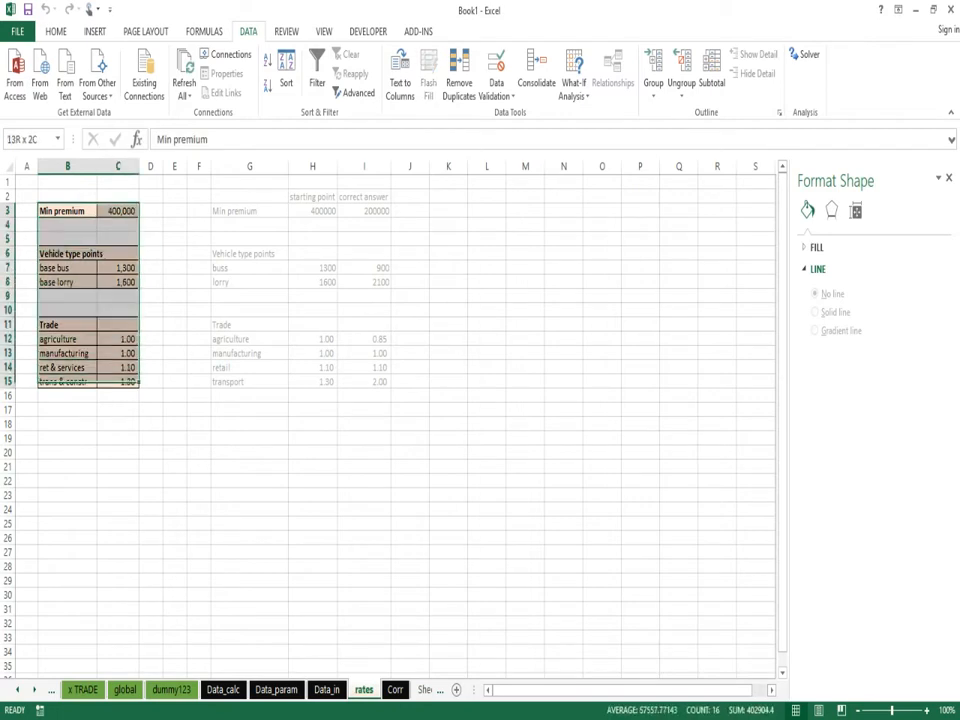
key("ctrl+c")
Paste the copied rate tables into the Carver sheet starting at B22.
left_click(17, 690)
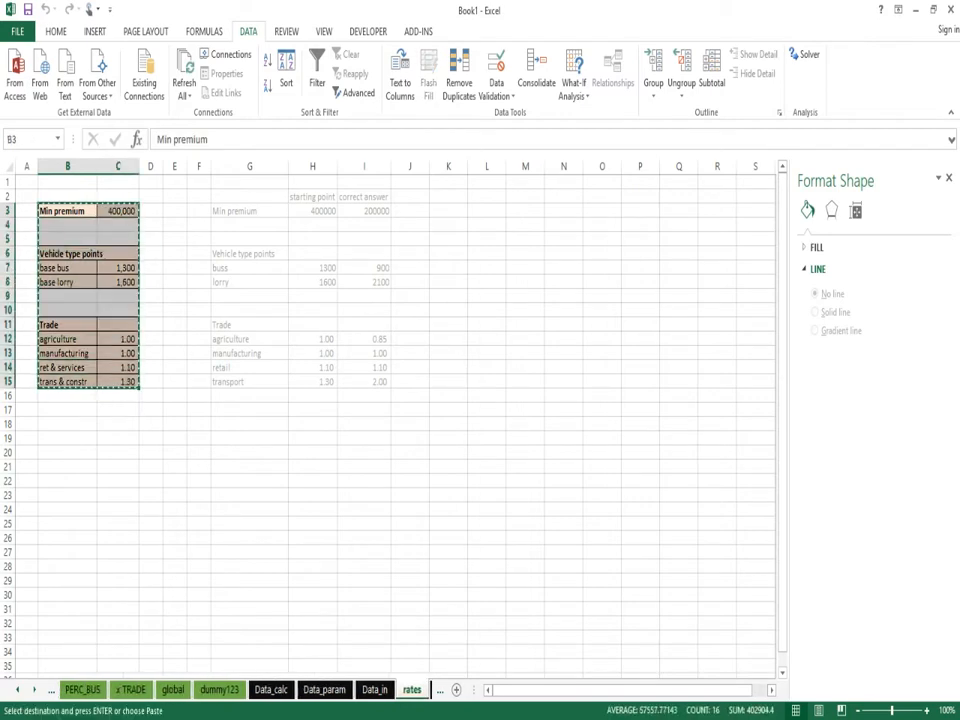
left_click(17, 690)
left_click(17, 690)
left_click(76, 690)
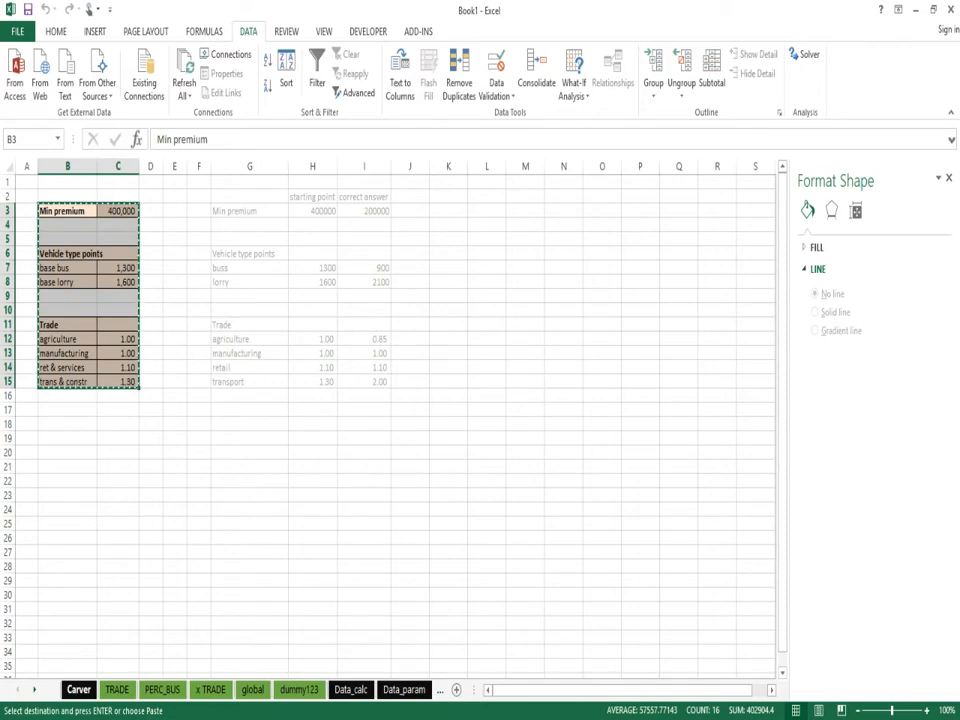
left_click(86, 462)
key("ctrl+v")
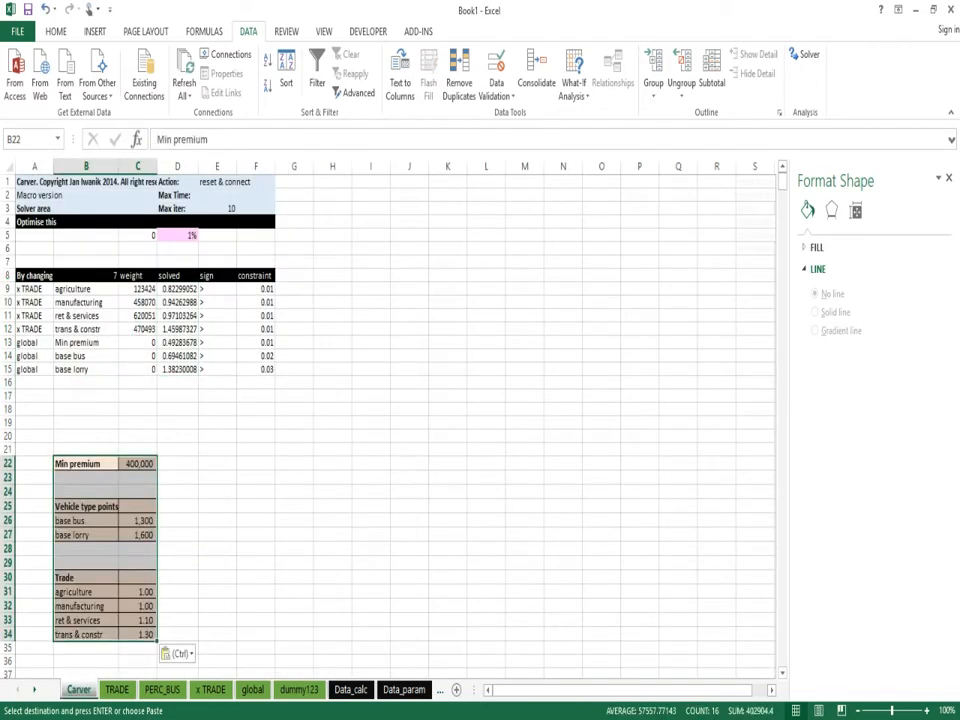
Calculate the adjusted minimum premium in D22 with the formula =C22*D13.
key("Right")
key("Right")
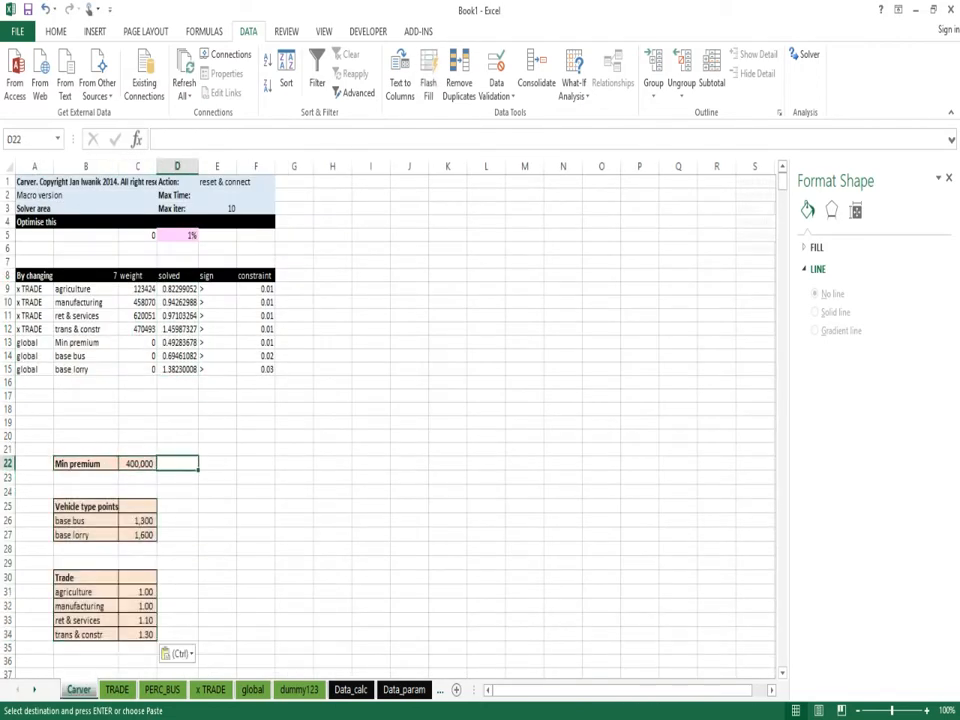
type("=")
key("Left")
type("*")
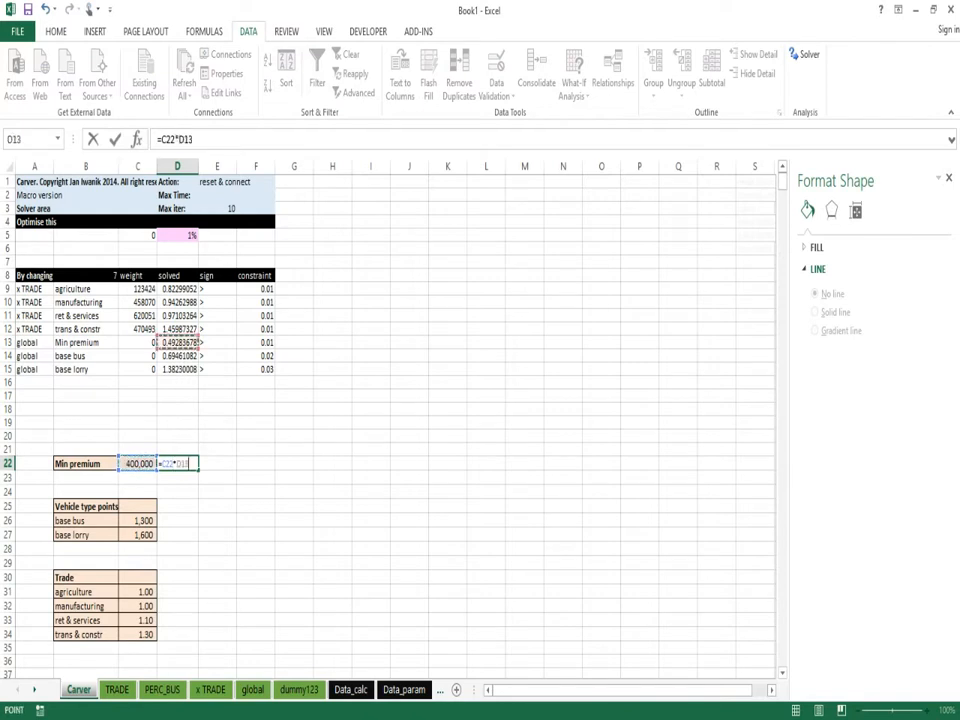
key("Up")
key("Up")
key("Up")
key("Up")
key("Up")
key("Up")
key("Up")
key("Up")
key("Up")
key("Return")
key("Up")
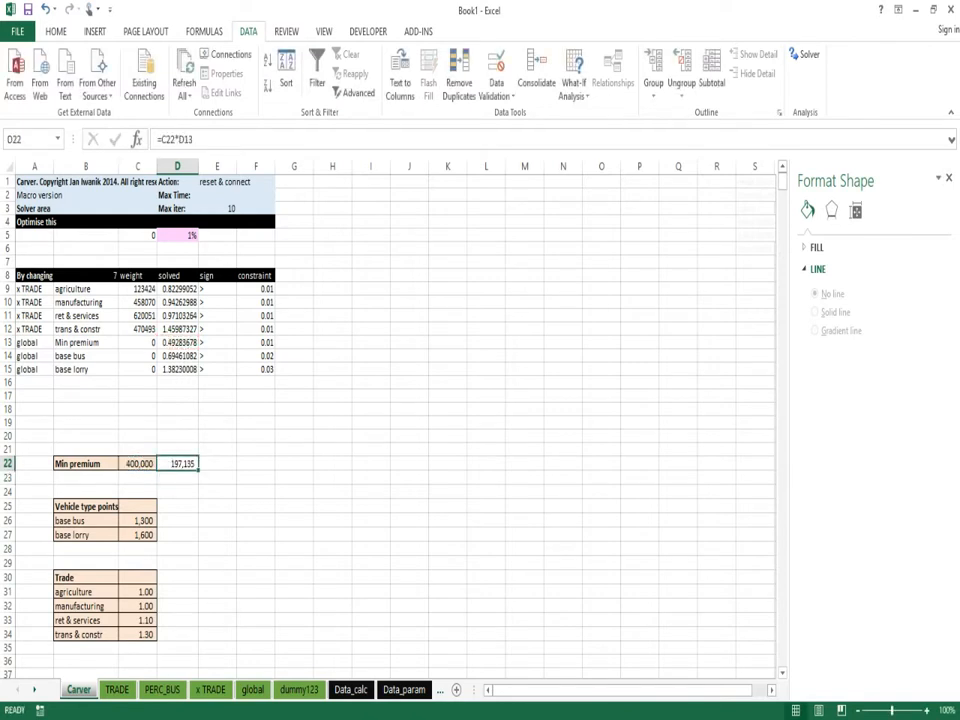
Calculate the adjusted base bus points in D26 with the formula =C26*D14.
key("Down")
key("Down")
key("Down")
key("Down")
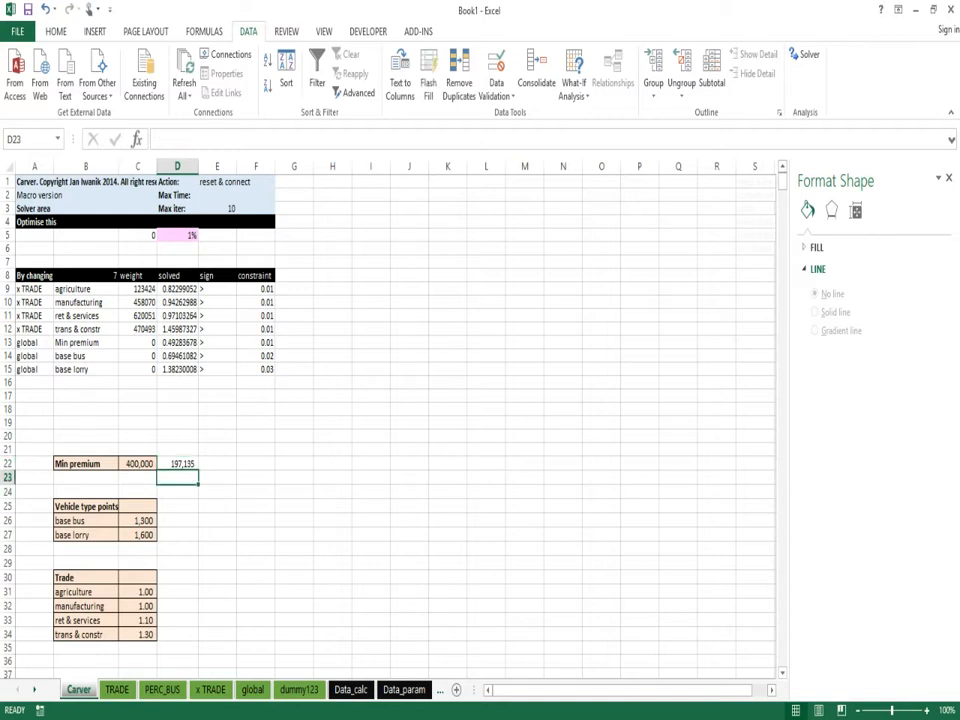
type("=")
key("Left")
type("*")
key("Up")
key("Up")
key("Up")
key("Up")
key("Up")
key("Up")
key("Up")
key("Up")
key("Up")
key("Up")
key("Up")
key("Up")
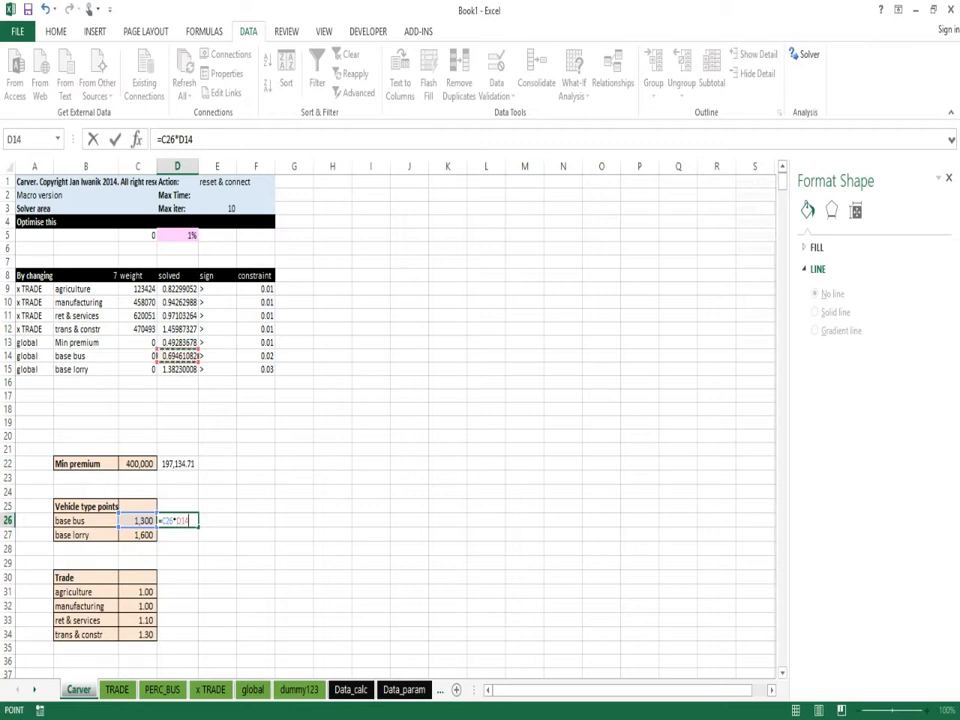
key("Return")
key("Up")
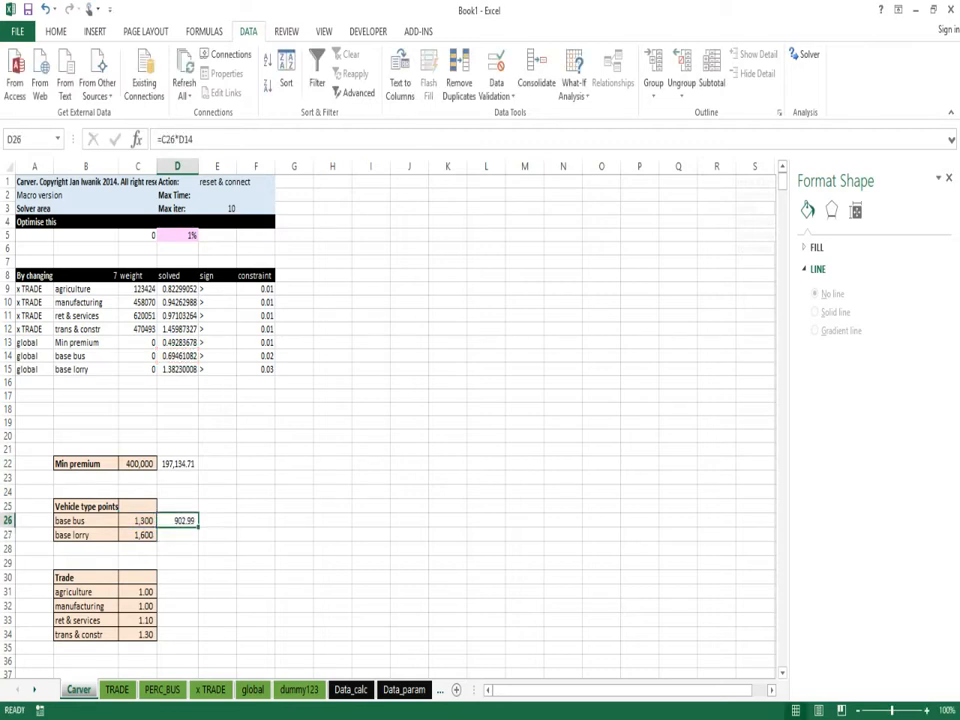
Copy the base bus formula from D26 into D27 for the base lorry row.
key("ctrl+c")
key("Down")
key("ctrl+v")
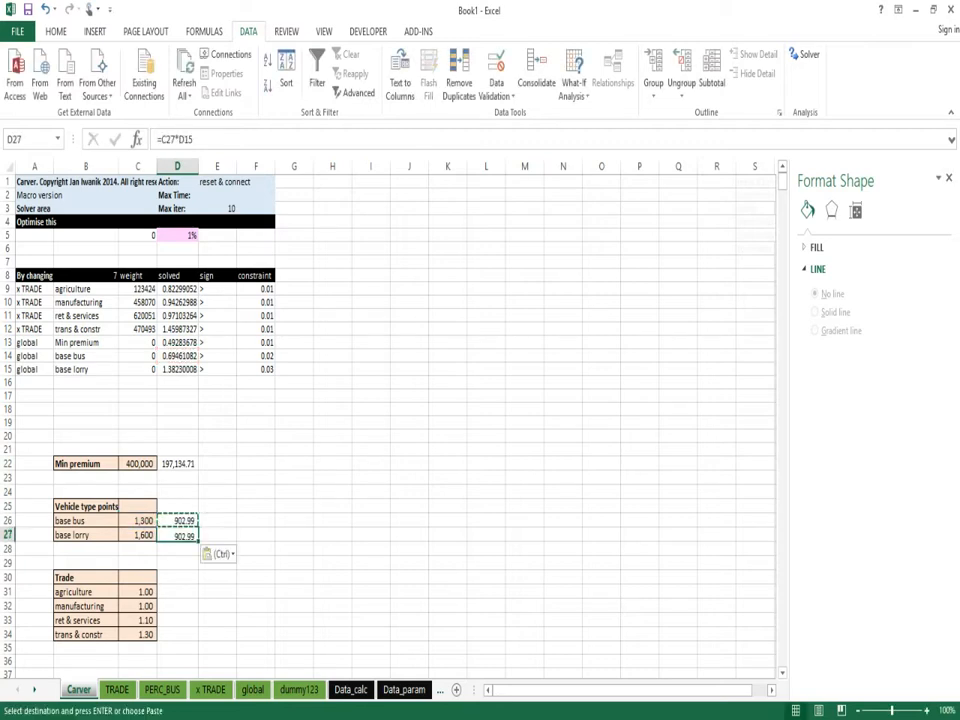
key("Down")
key("Up")
key("Escape")
Calculate the adjusted agriculture rate in D31 with the formula =C31*D9.
key("Down")
key("Down")
key("Down")
key("Down")
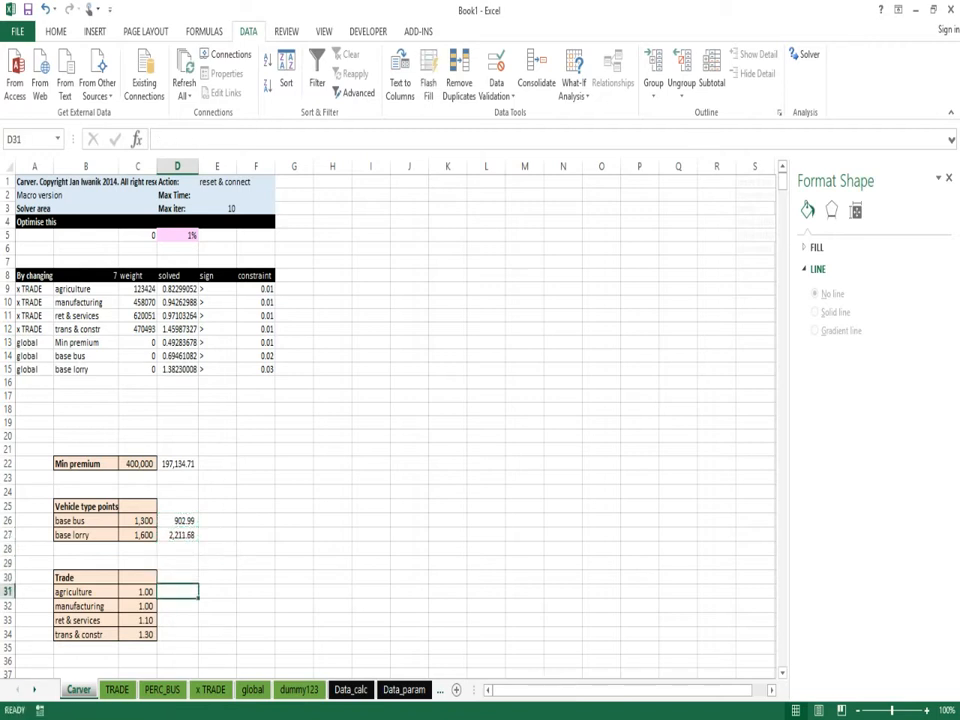
type("=")
key("Left")
type("*")
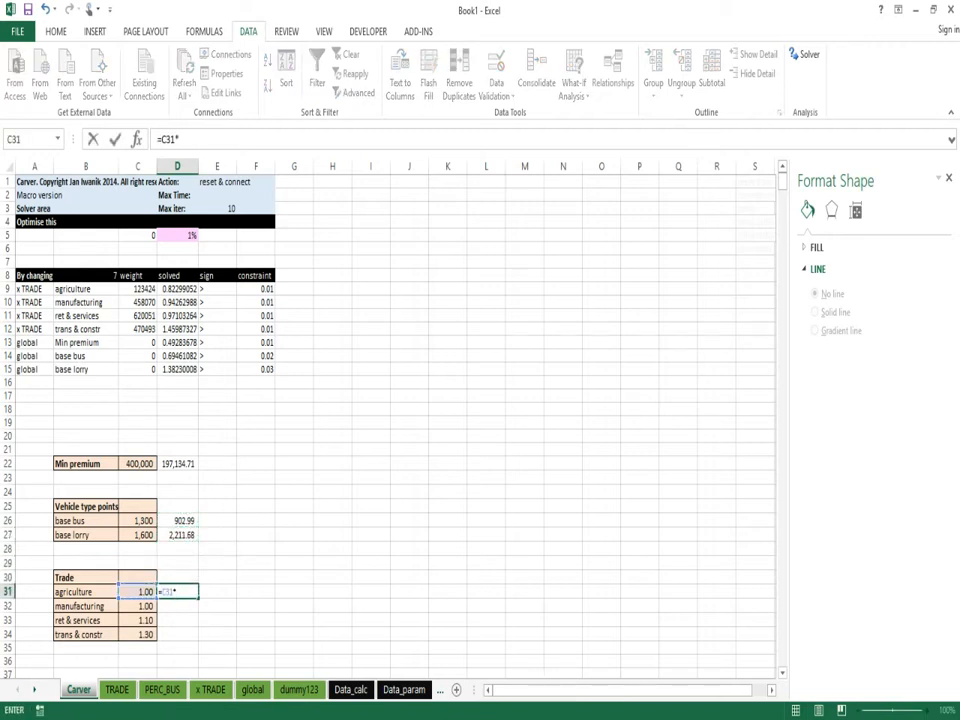
type("D9")
key("Return")
key("Up")
Copy the agriculture formula from D31 into D32:D34 for the remaining trades.
key("ctrl+c")
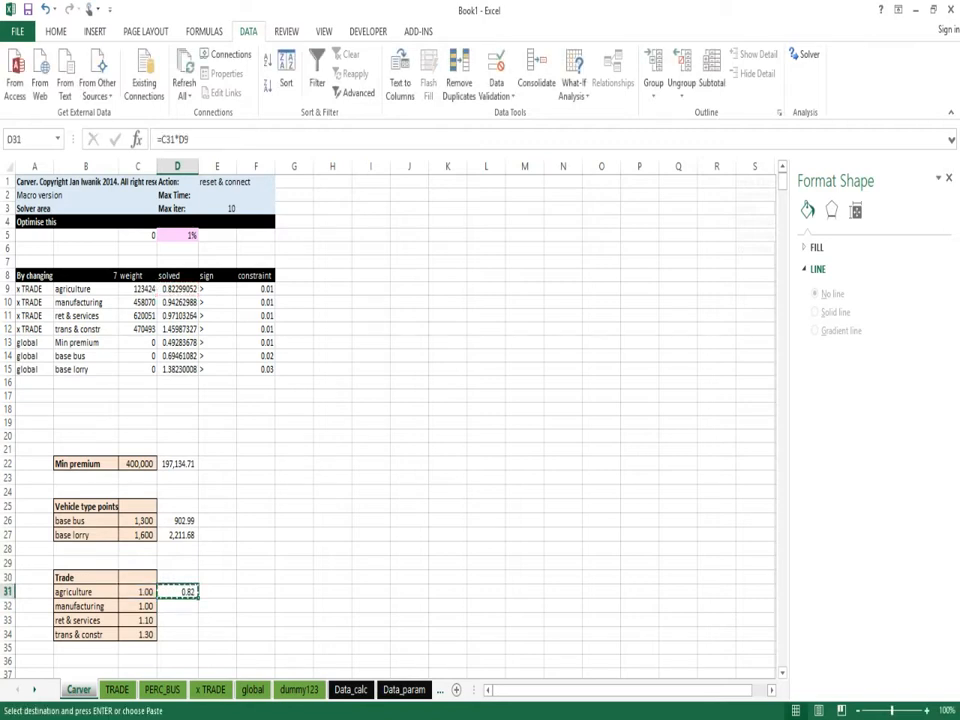
key("Down")
key("ctrl+v")
key("Down")
key("ctrl+v")
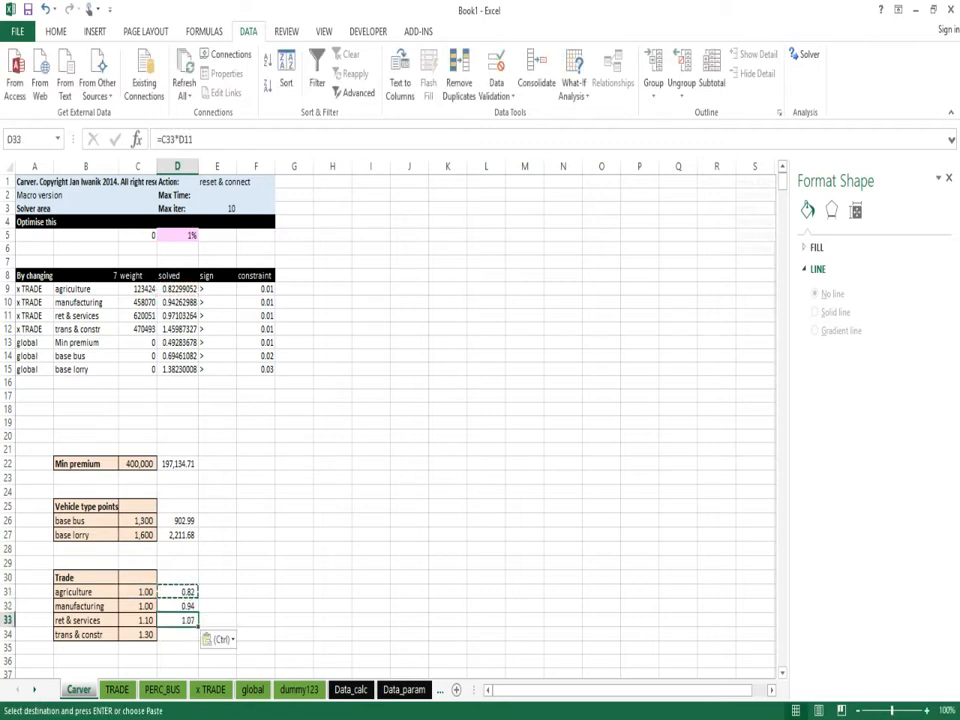
key("Down")
key("ctrl+v")
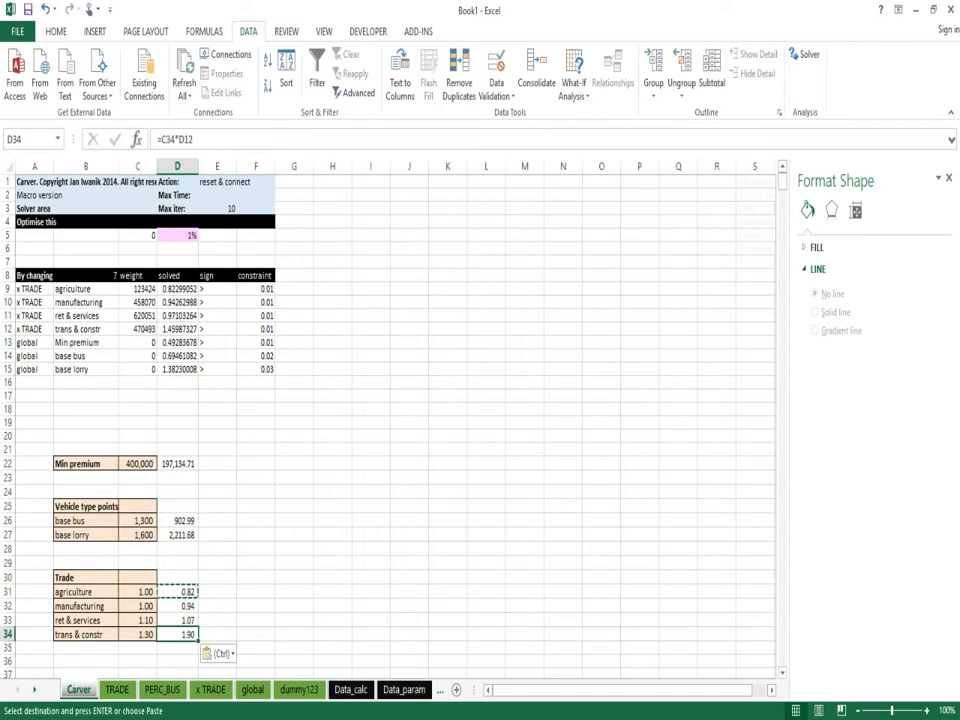
key("Escape")
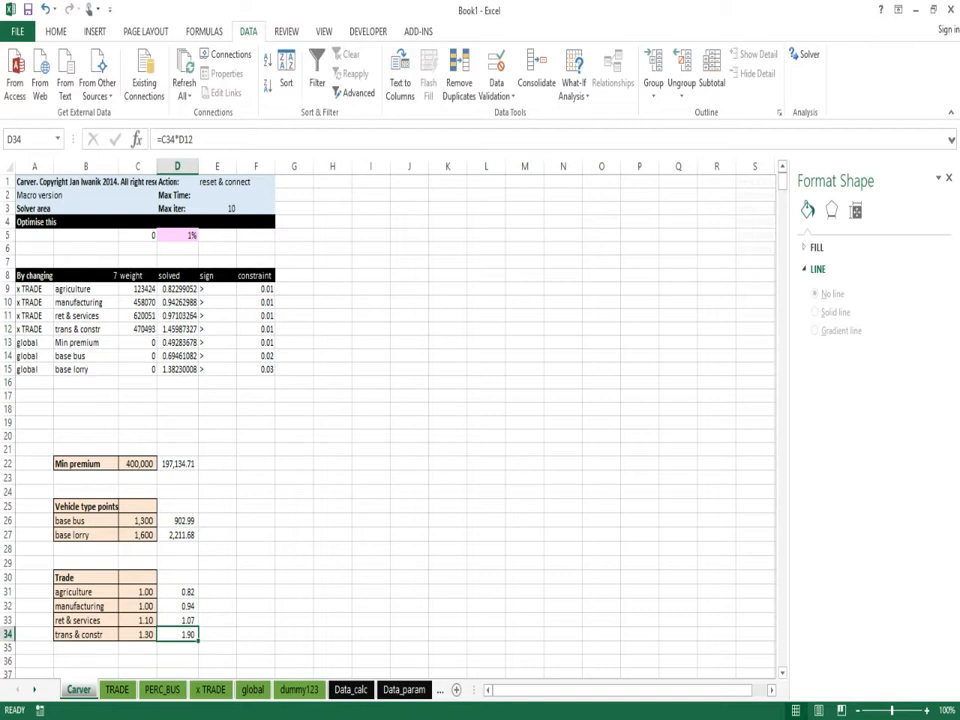
Compare average premium, average loss and current rates in the TRADE and PERC_BUS charts, and return to the Carver sheet.
key("ctrl+Page_Down")
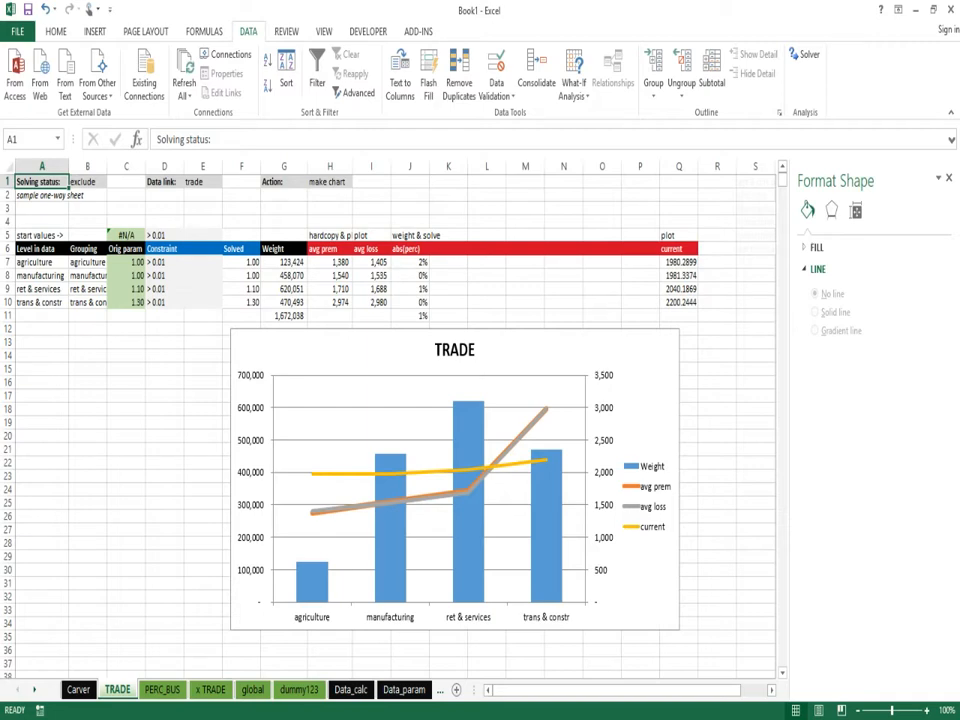
key("ctrl+Page_Down")
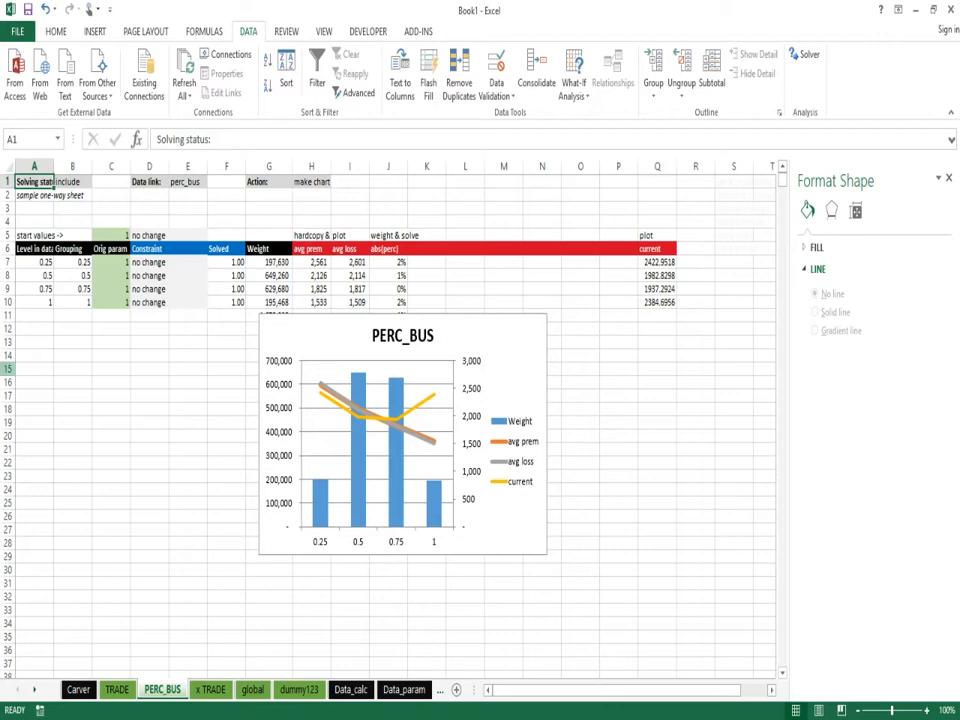
left_click(78, 689)
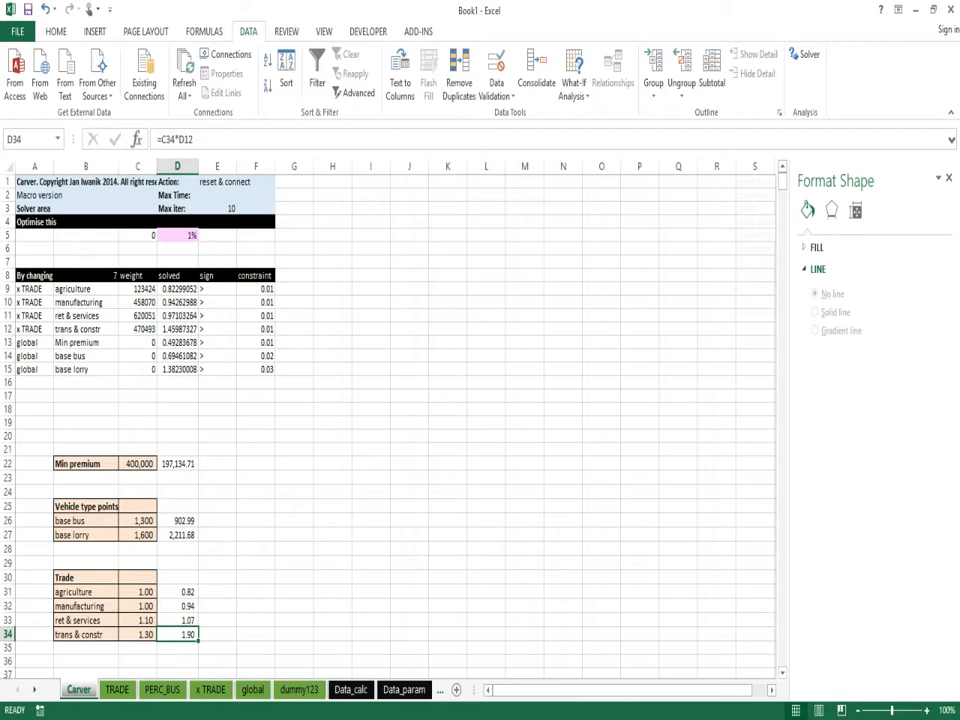
Examine the actions available for Carver in cell E1, keeping reset & connect selected.
left_click(217, 182)
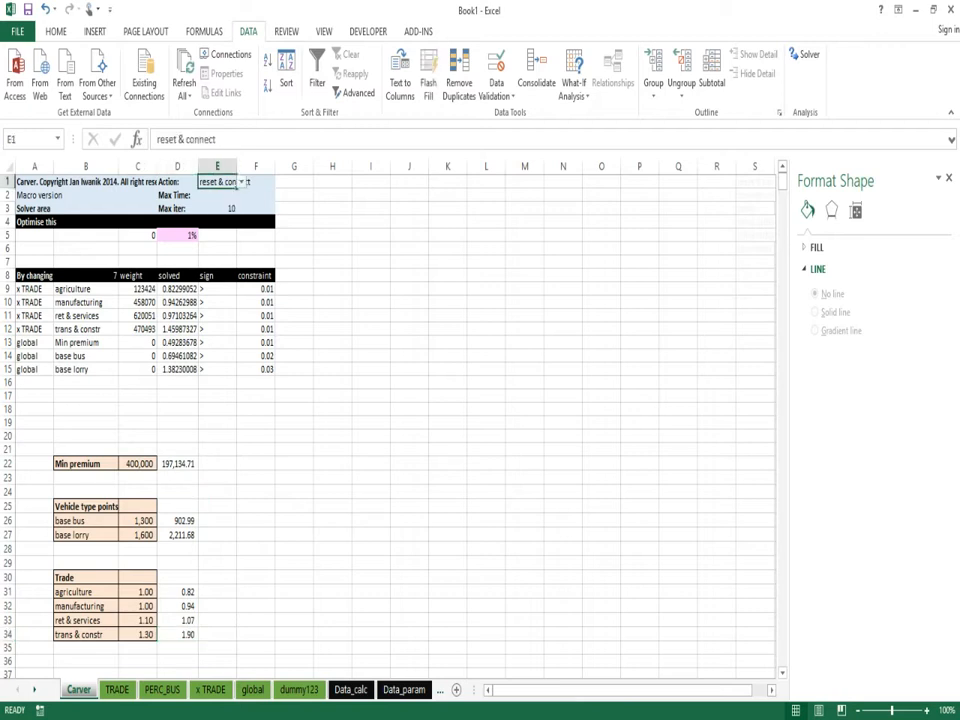
left_click(246, 182)
key("Down")
key("Down")
key("Down")
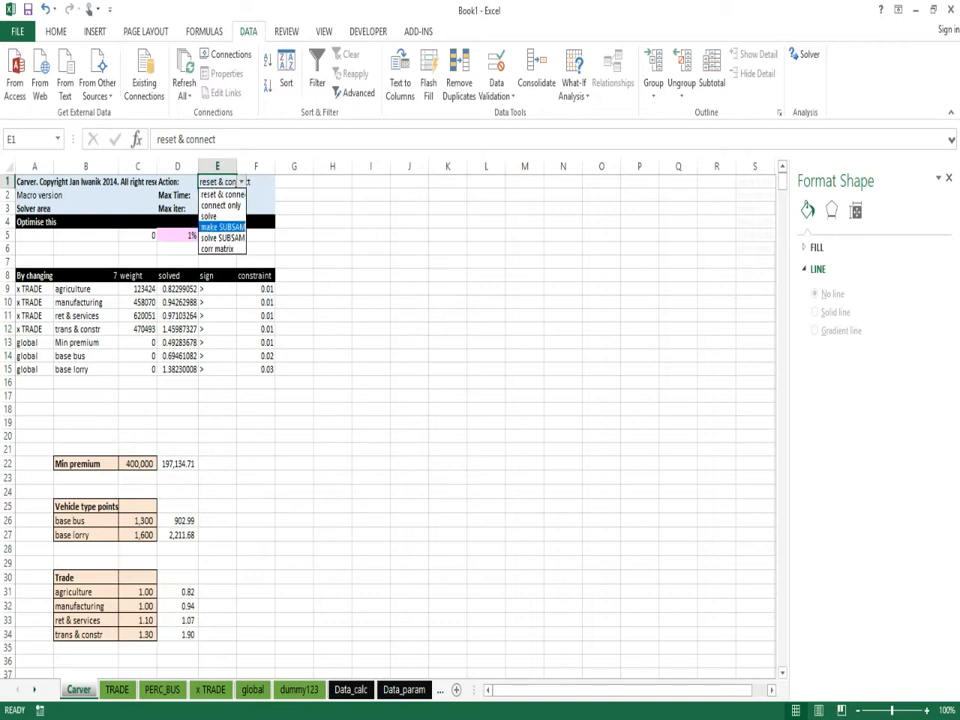
key("Up")
key("Up")
key("Up")
key("Return")
Save the workbook to the Desktop as an Excel Workbook named Book1.
left_click(18, 31)
left_click(28, 199)
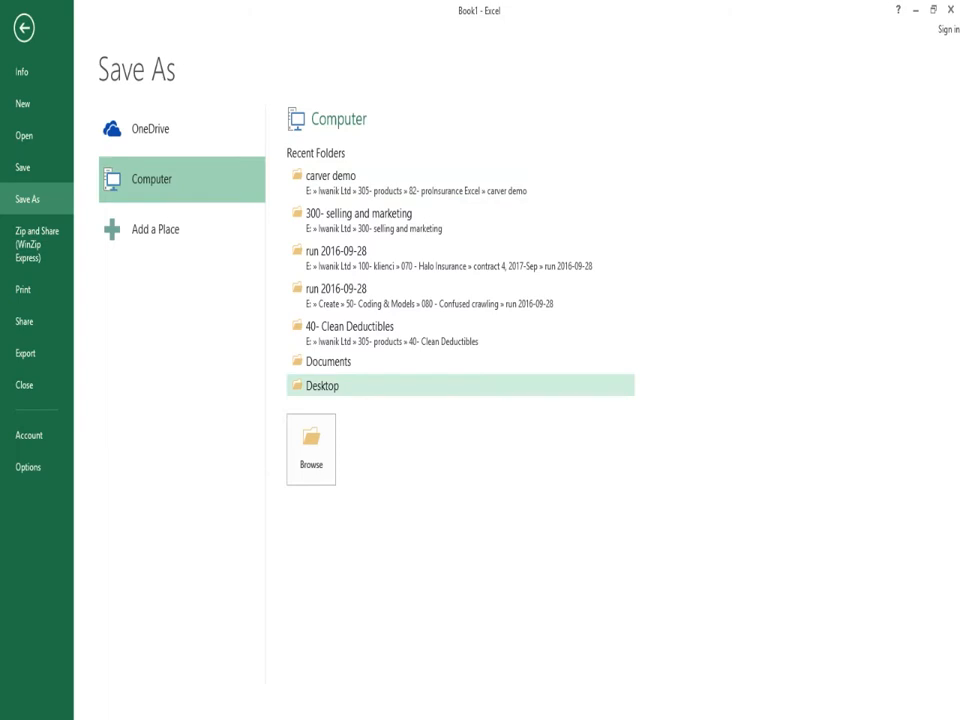
left_click(375, 385)
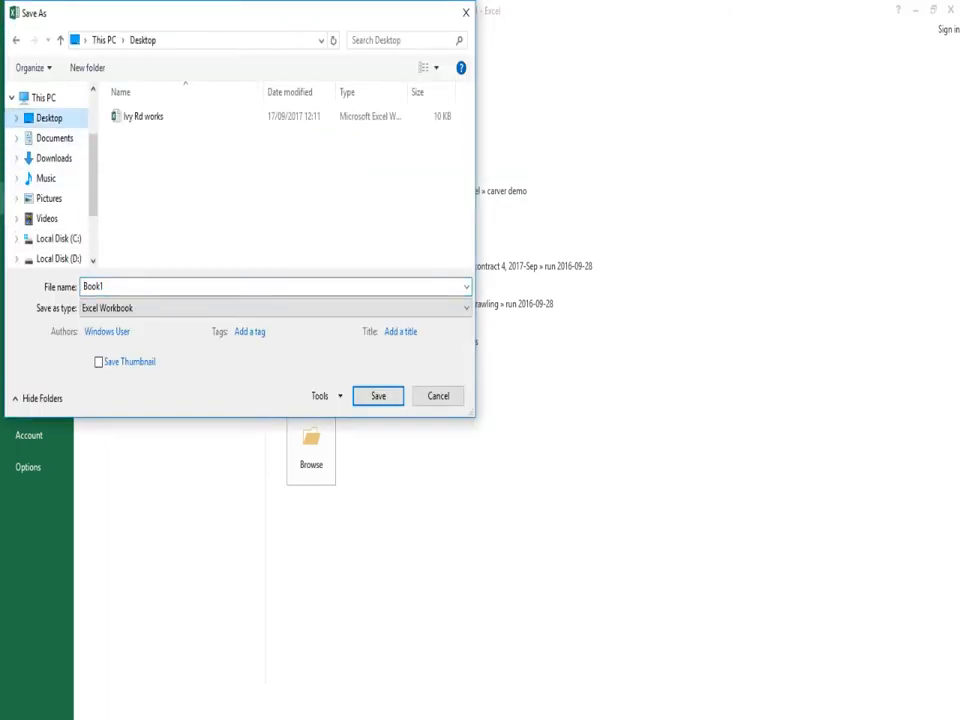
key("Return")
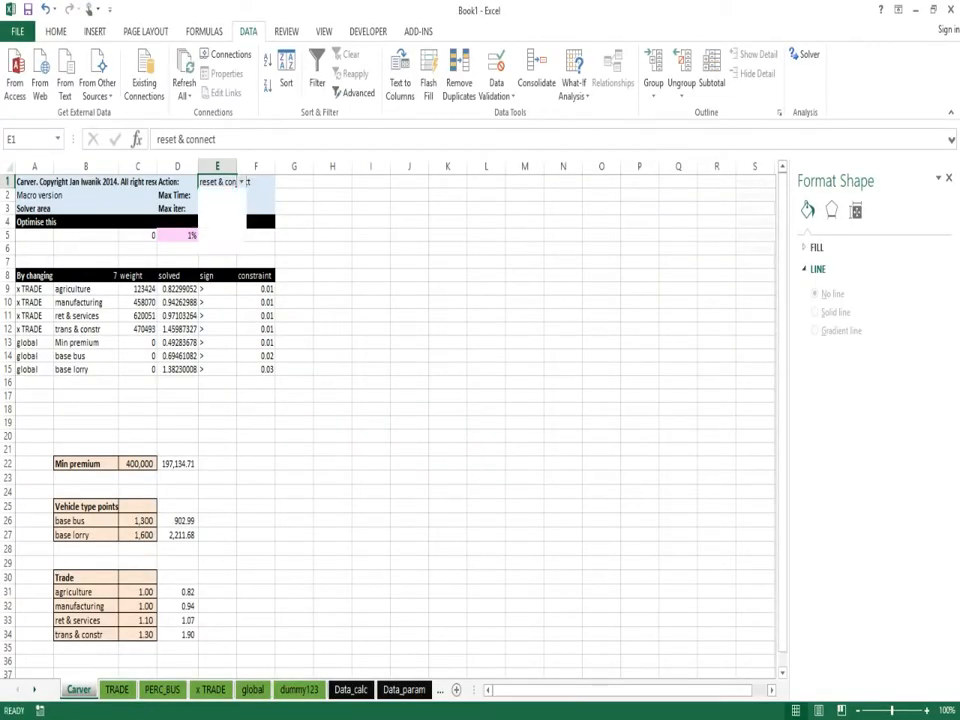
Set the Carver action in E1 to make SUBSAMPLEs and run Carver to create the yearly subsamples.
left_click(241, 181)
left_click(215, 222)
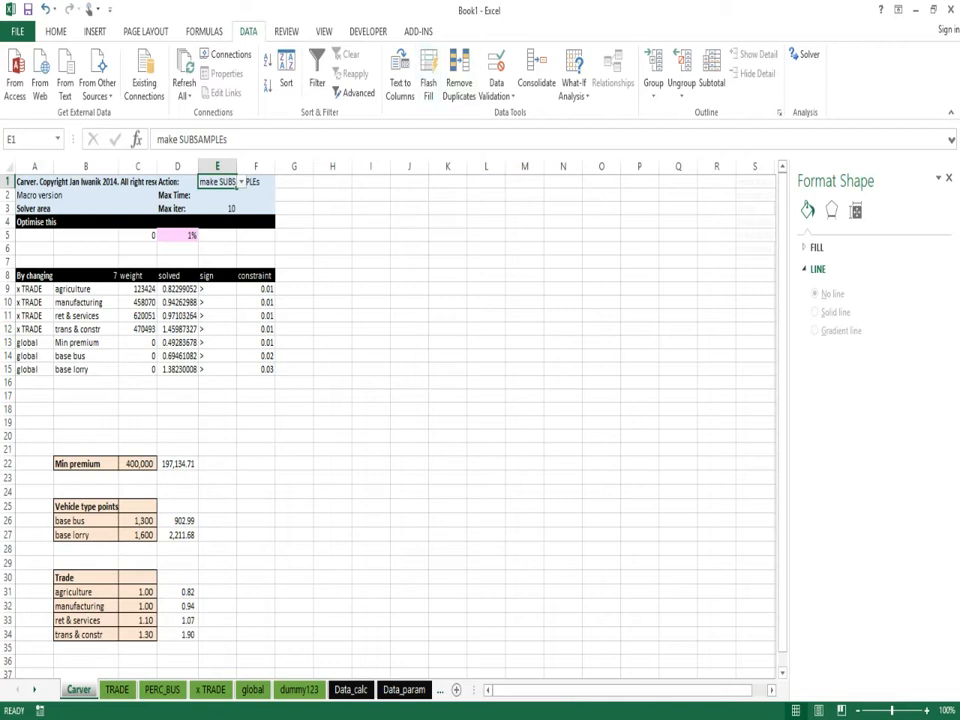
left_click(418, 31)
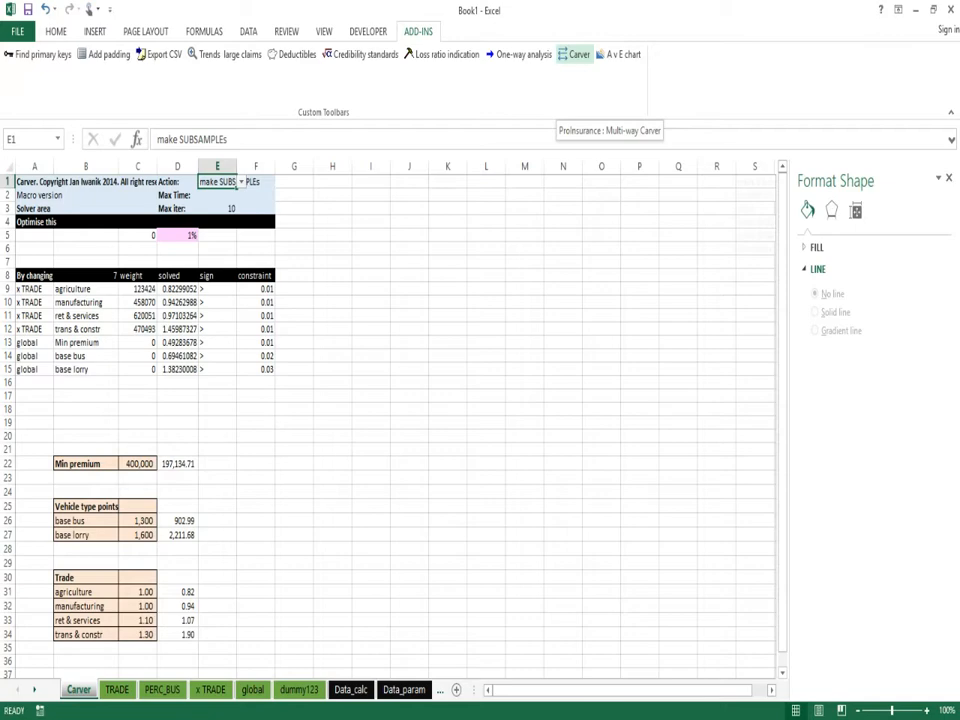
left_click(577, 54)
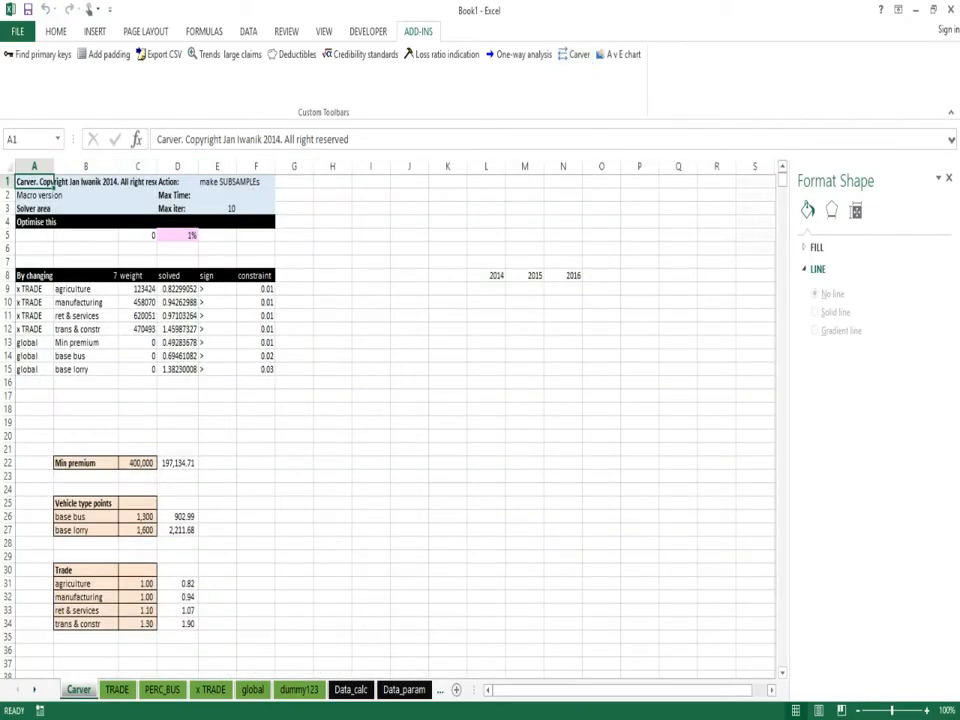
left_click_drag(496, 275, 573, 276)
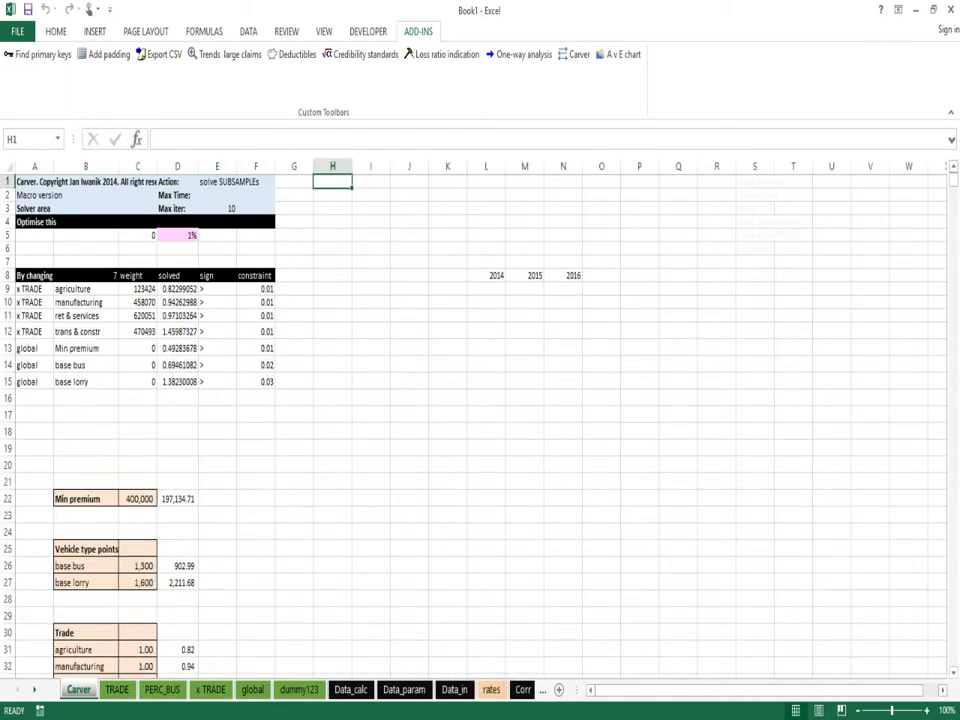
Run Carver with the action solve SUBSAMPLEs, stopping at the trial solution for each yearly subsample.
left_click(52, 182)
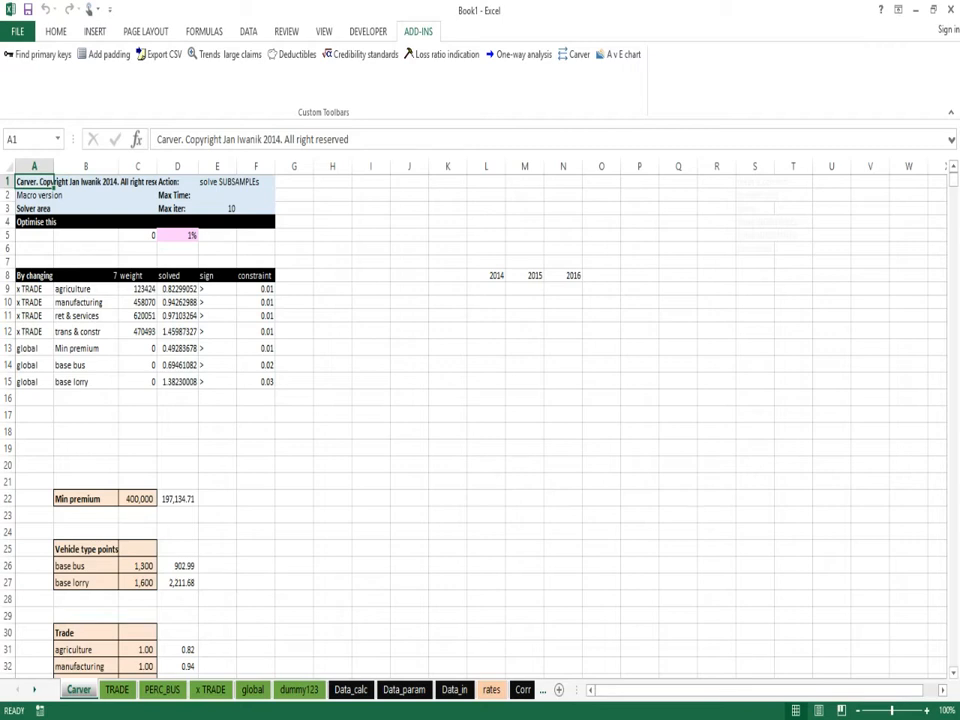
left_click(234, 182)
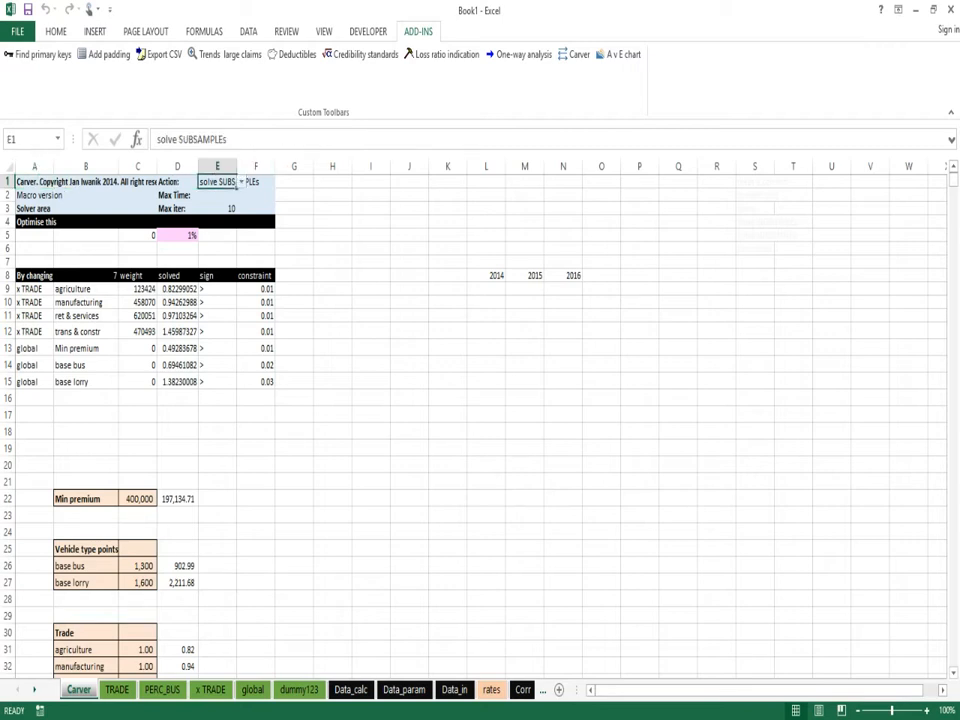
left_click(241, 181)
left_click(225, 231)
left_click(575, 54)
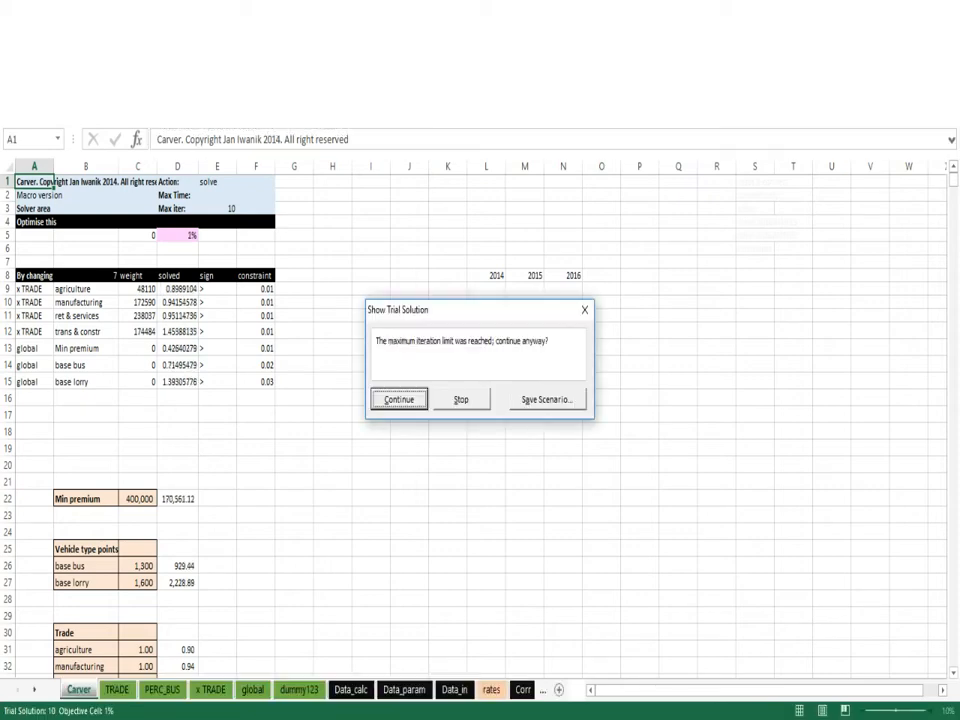
left_click(461, 399)
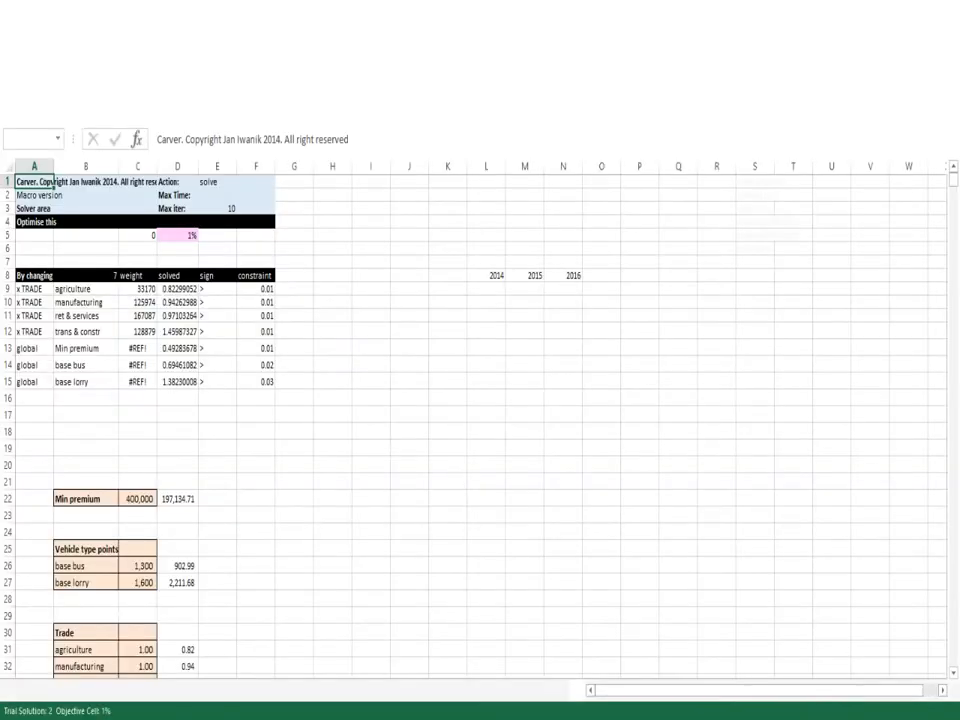
left_click(460, 399)
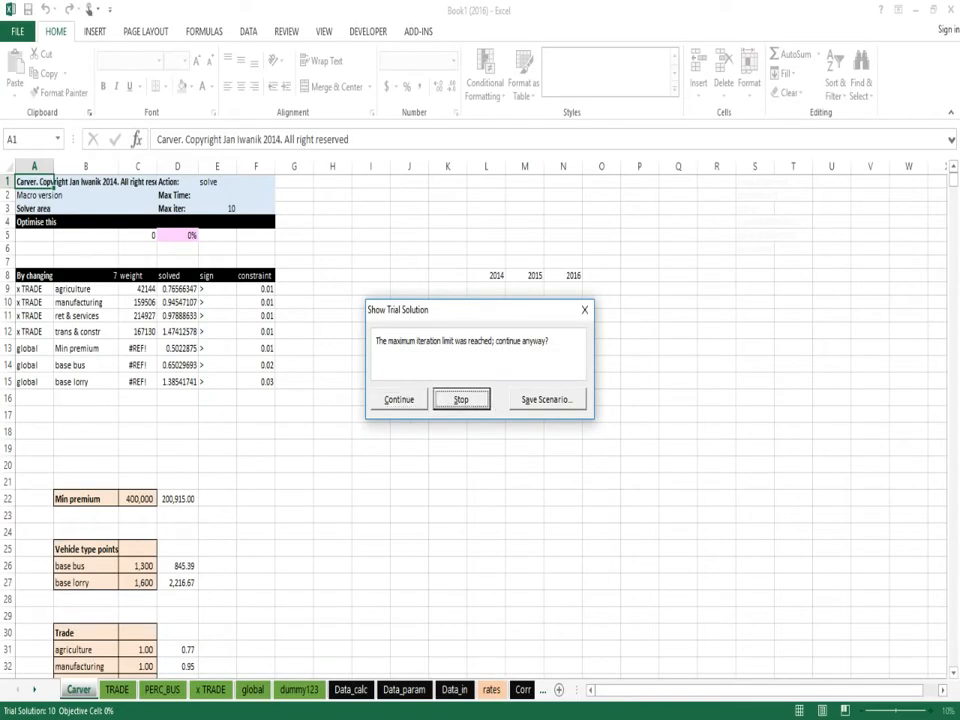
key("Return")
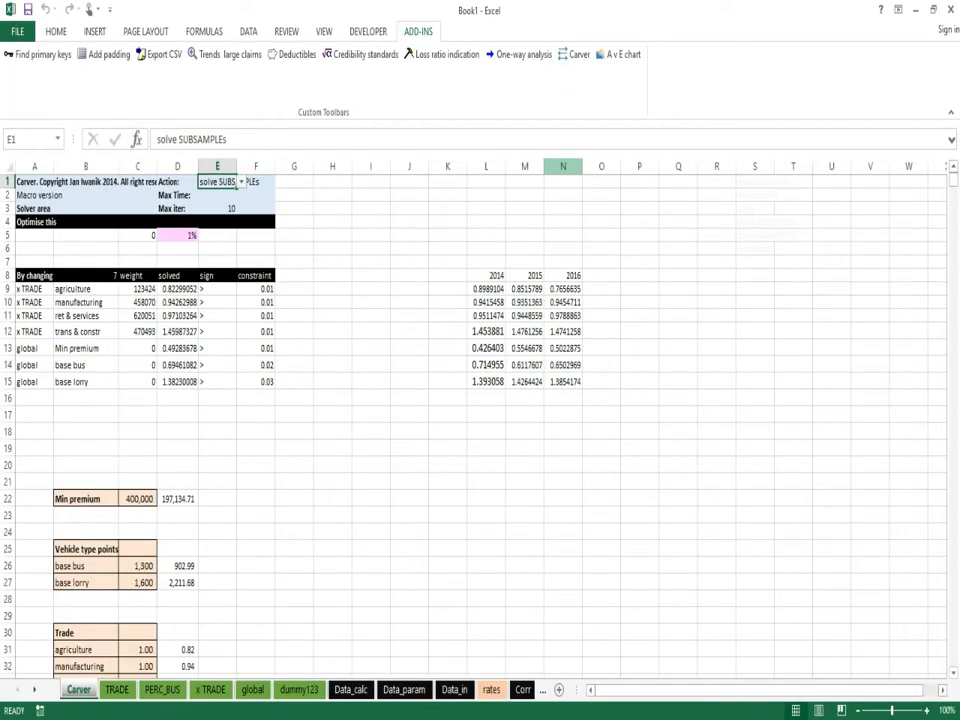
Fill the solved factors in D9:D15 yellow and format them in comma style with three decimal places.
left_click(178, 288)
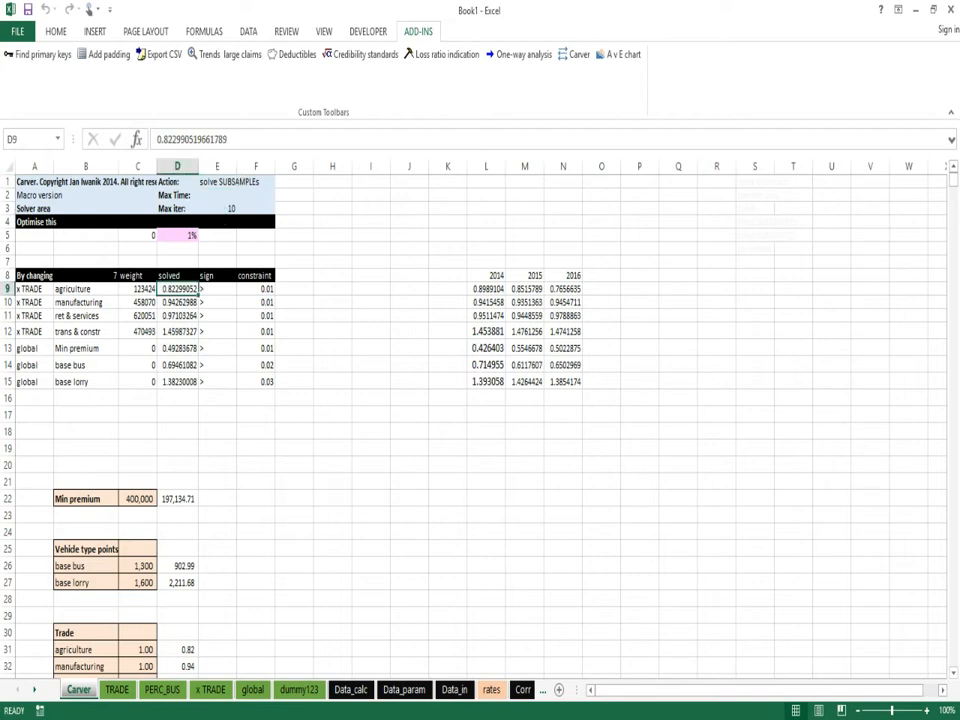
left_click_drag(178, 288, 178, 381)
left_click(56, 31)
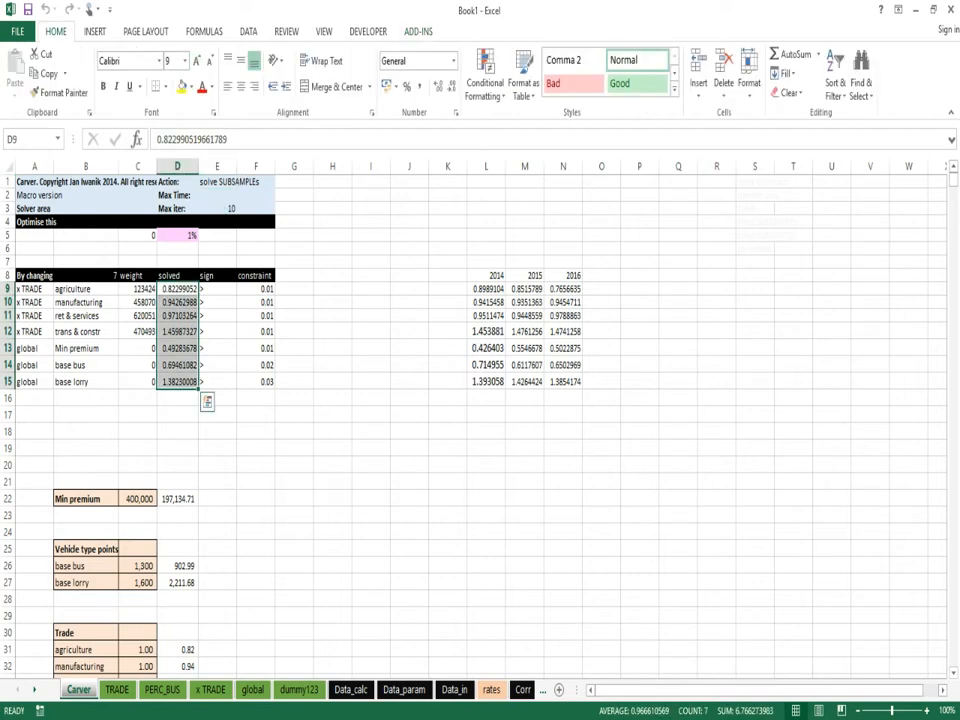
left_click(183, 86)
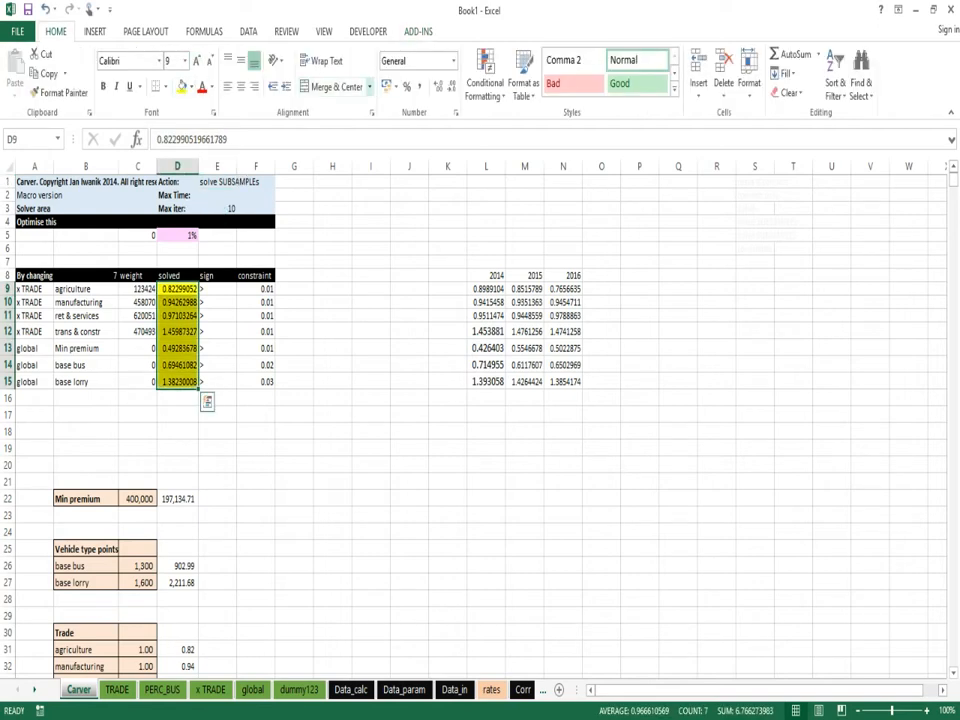
left_click(419, 86)
left_click(437, 86)
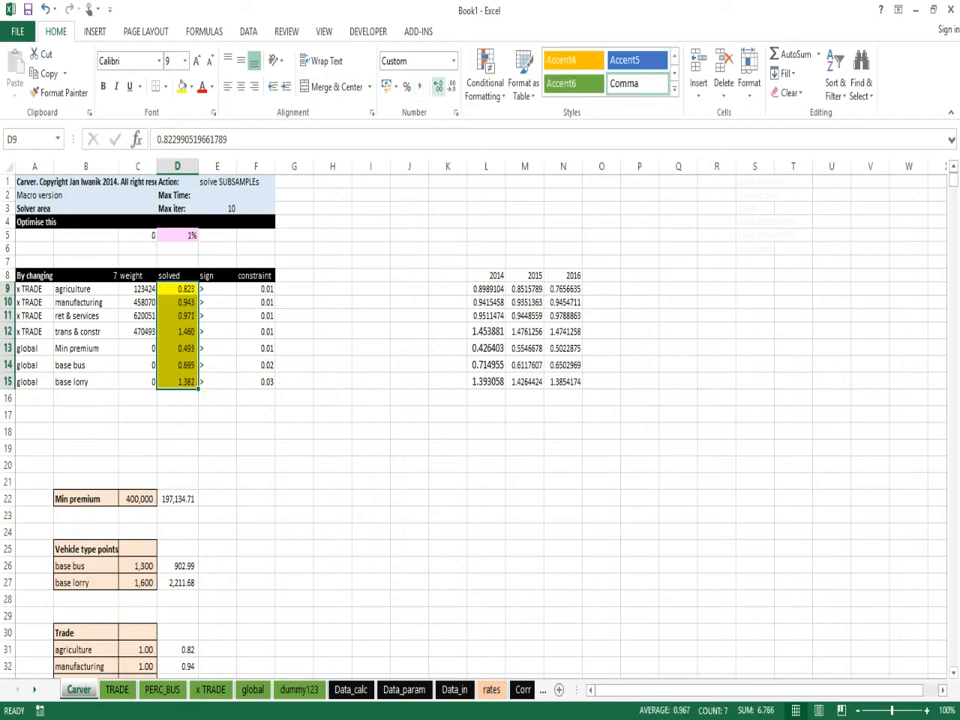
Set the font size of the yearly subsample factors in L9:N15 to 9.
key("Right")
key("Right")
key("Right")
key("Right")
key("Right")
key("Right")
key("Right")
key("Right")
key("shift+Down")
key("shift+Down")
key("shift+Down")
key("shift+Down")
key("shift+Down")
key("shift+Down")
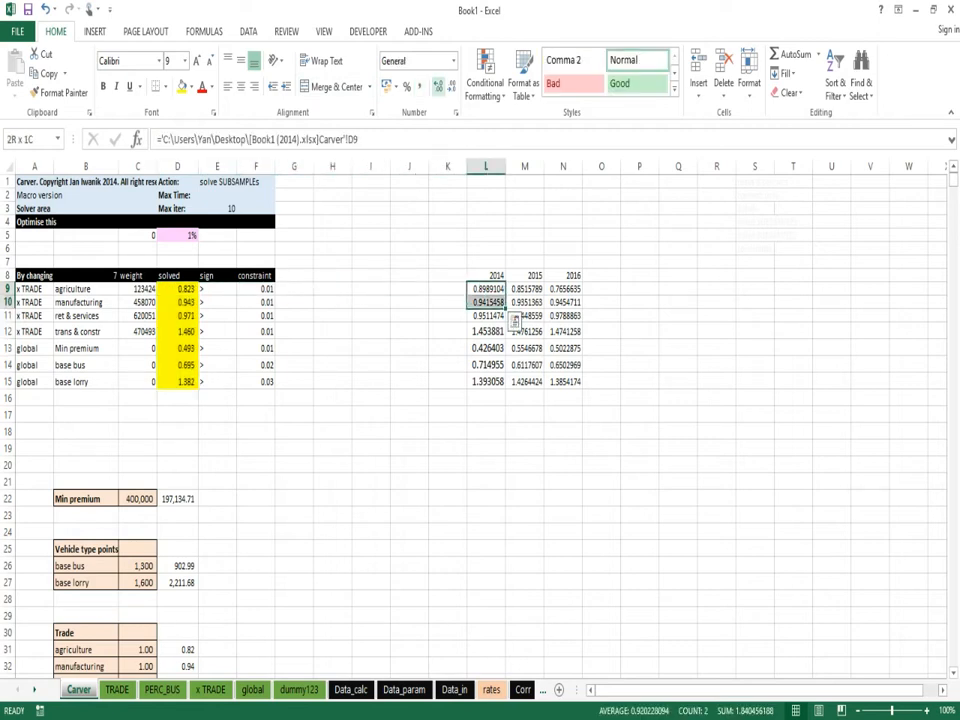
key("shift+Right")
key("shift+Right")
key("ctrl+v")
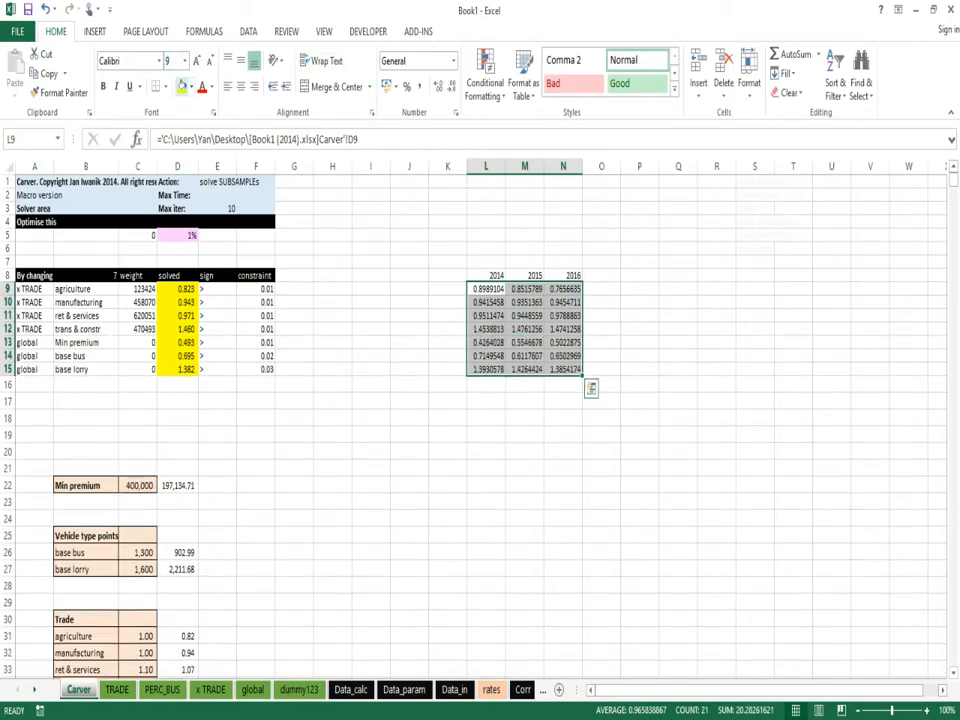
Fill the yearly factors in L9:N15 yellow and format them in comma style with three decimal places.
left_click(182, 87)
left_click(437, 87)
left_click(437, 87)
left_click(437, 87)
left_click(437, 87)
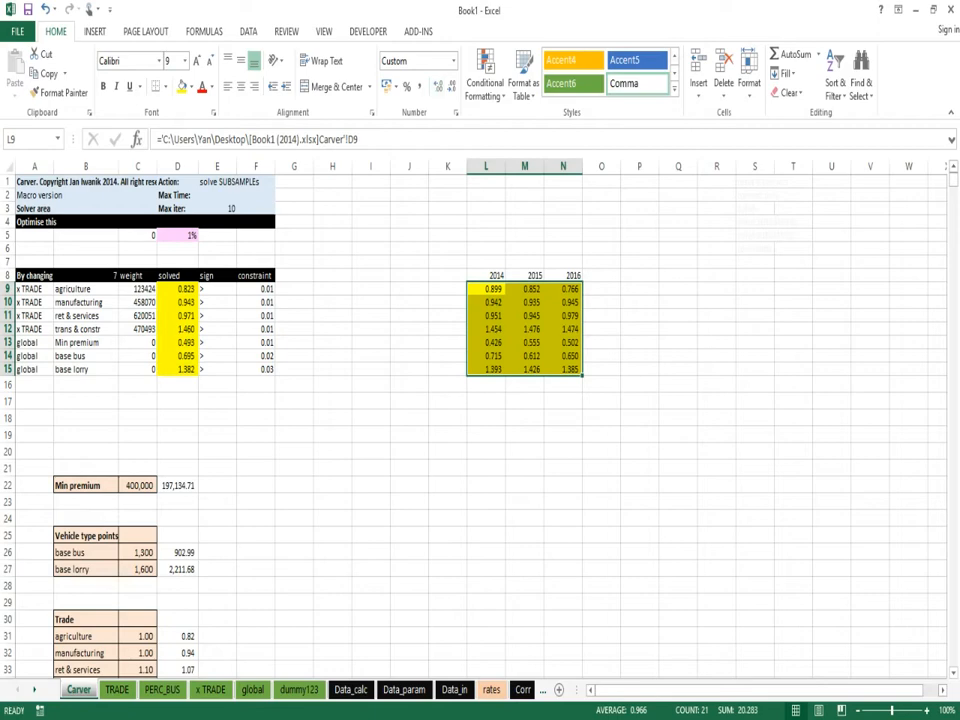
Highlight the Min premium row, the agriculture row and then rows 9 to 15 to compare the solved factors with the 2014–2016 ones.
left_click(9, 342)
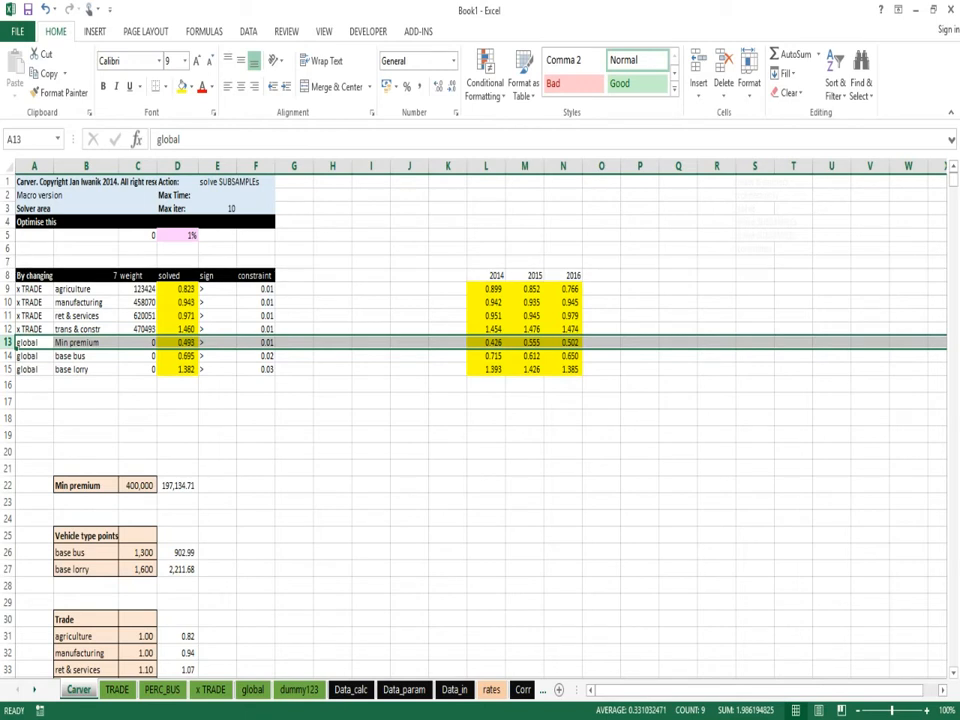
left_click(16, 289)
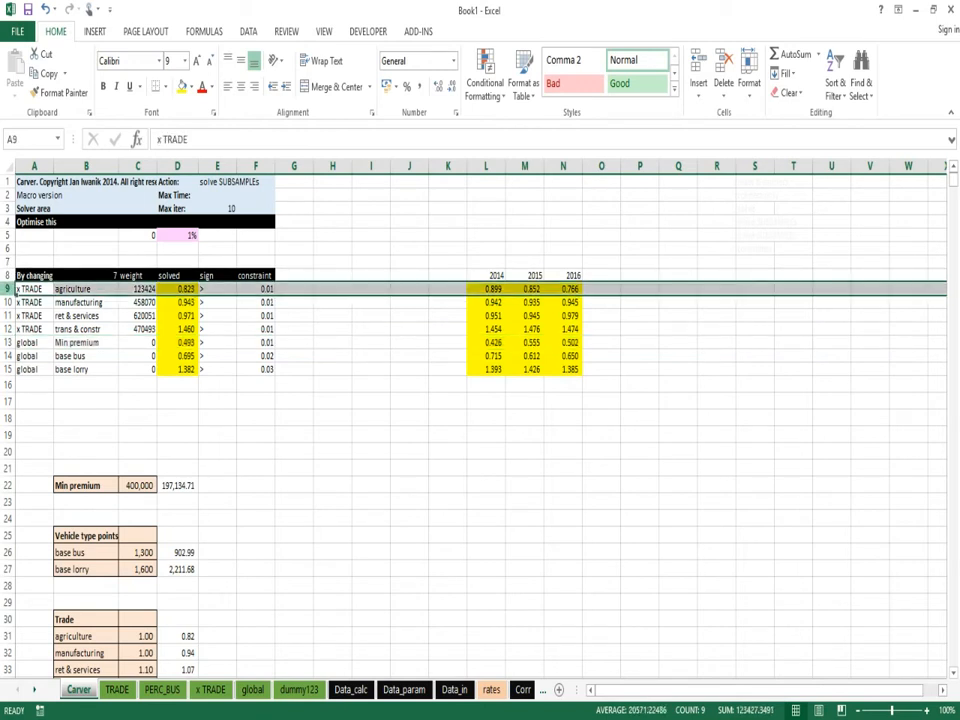
left_click_drag(16, 289, 14, 372)
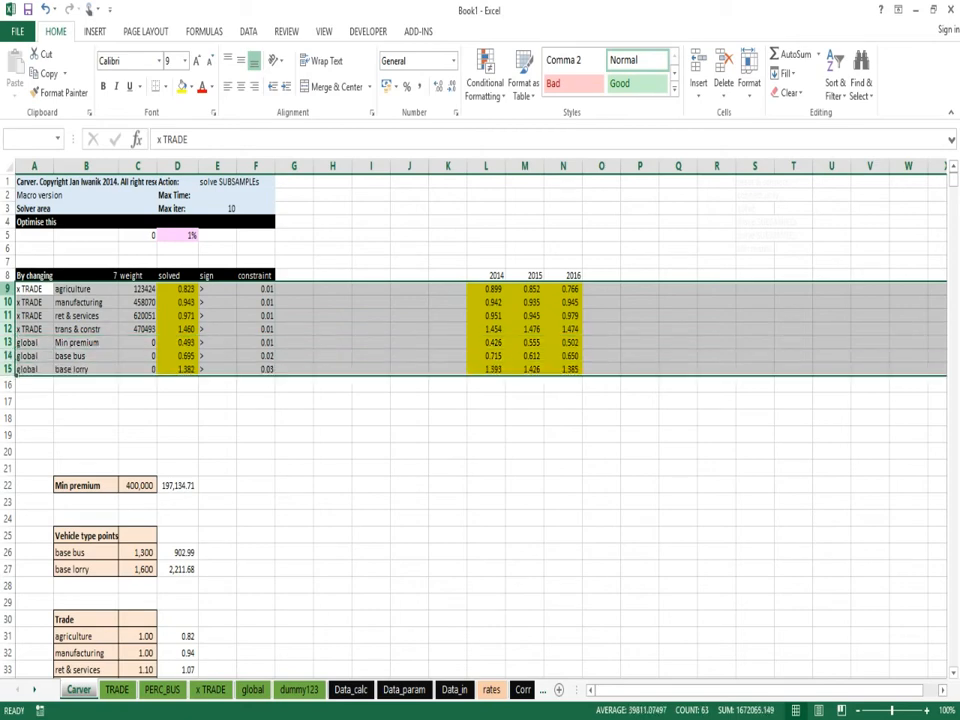